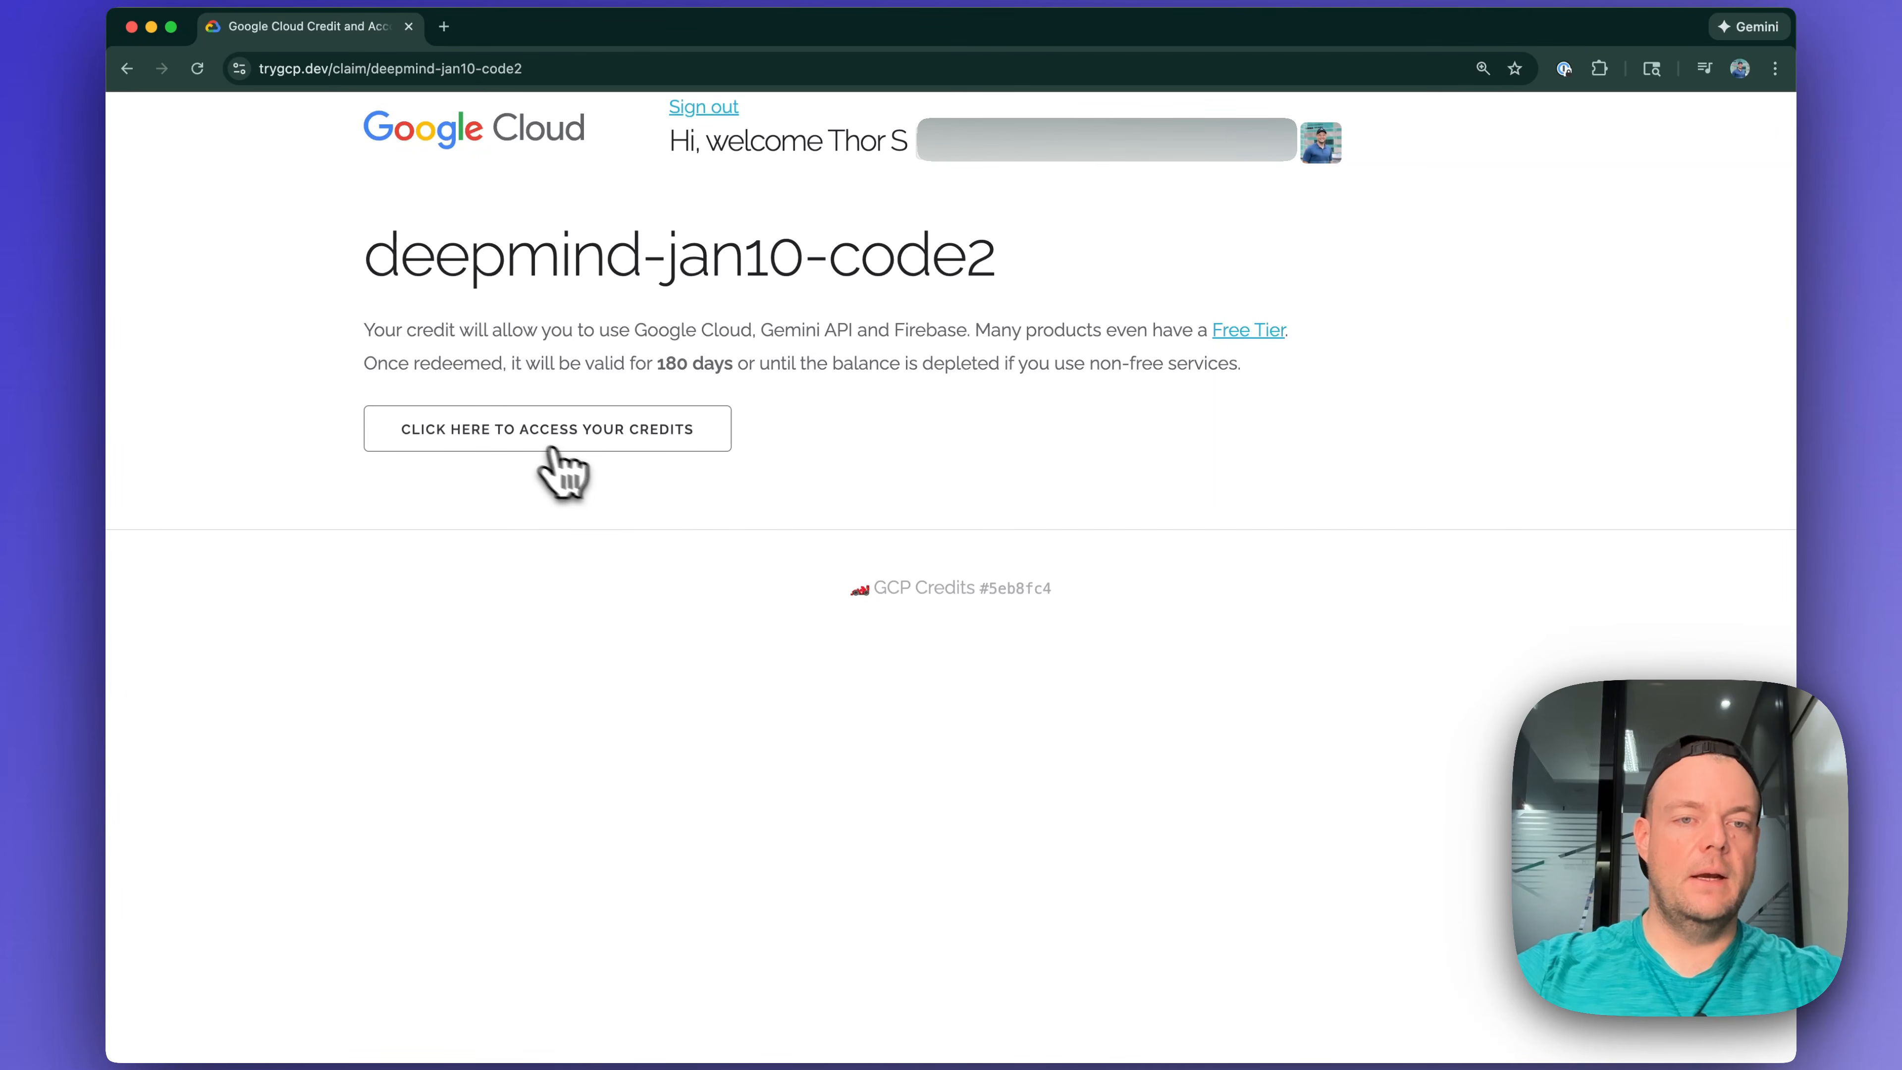
Access the deepmind-jan10-code2 credits and accept the terms and conditions to redeem them.
click(551, 441)
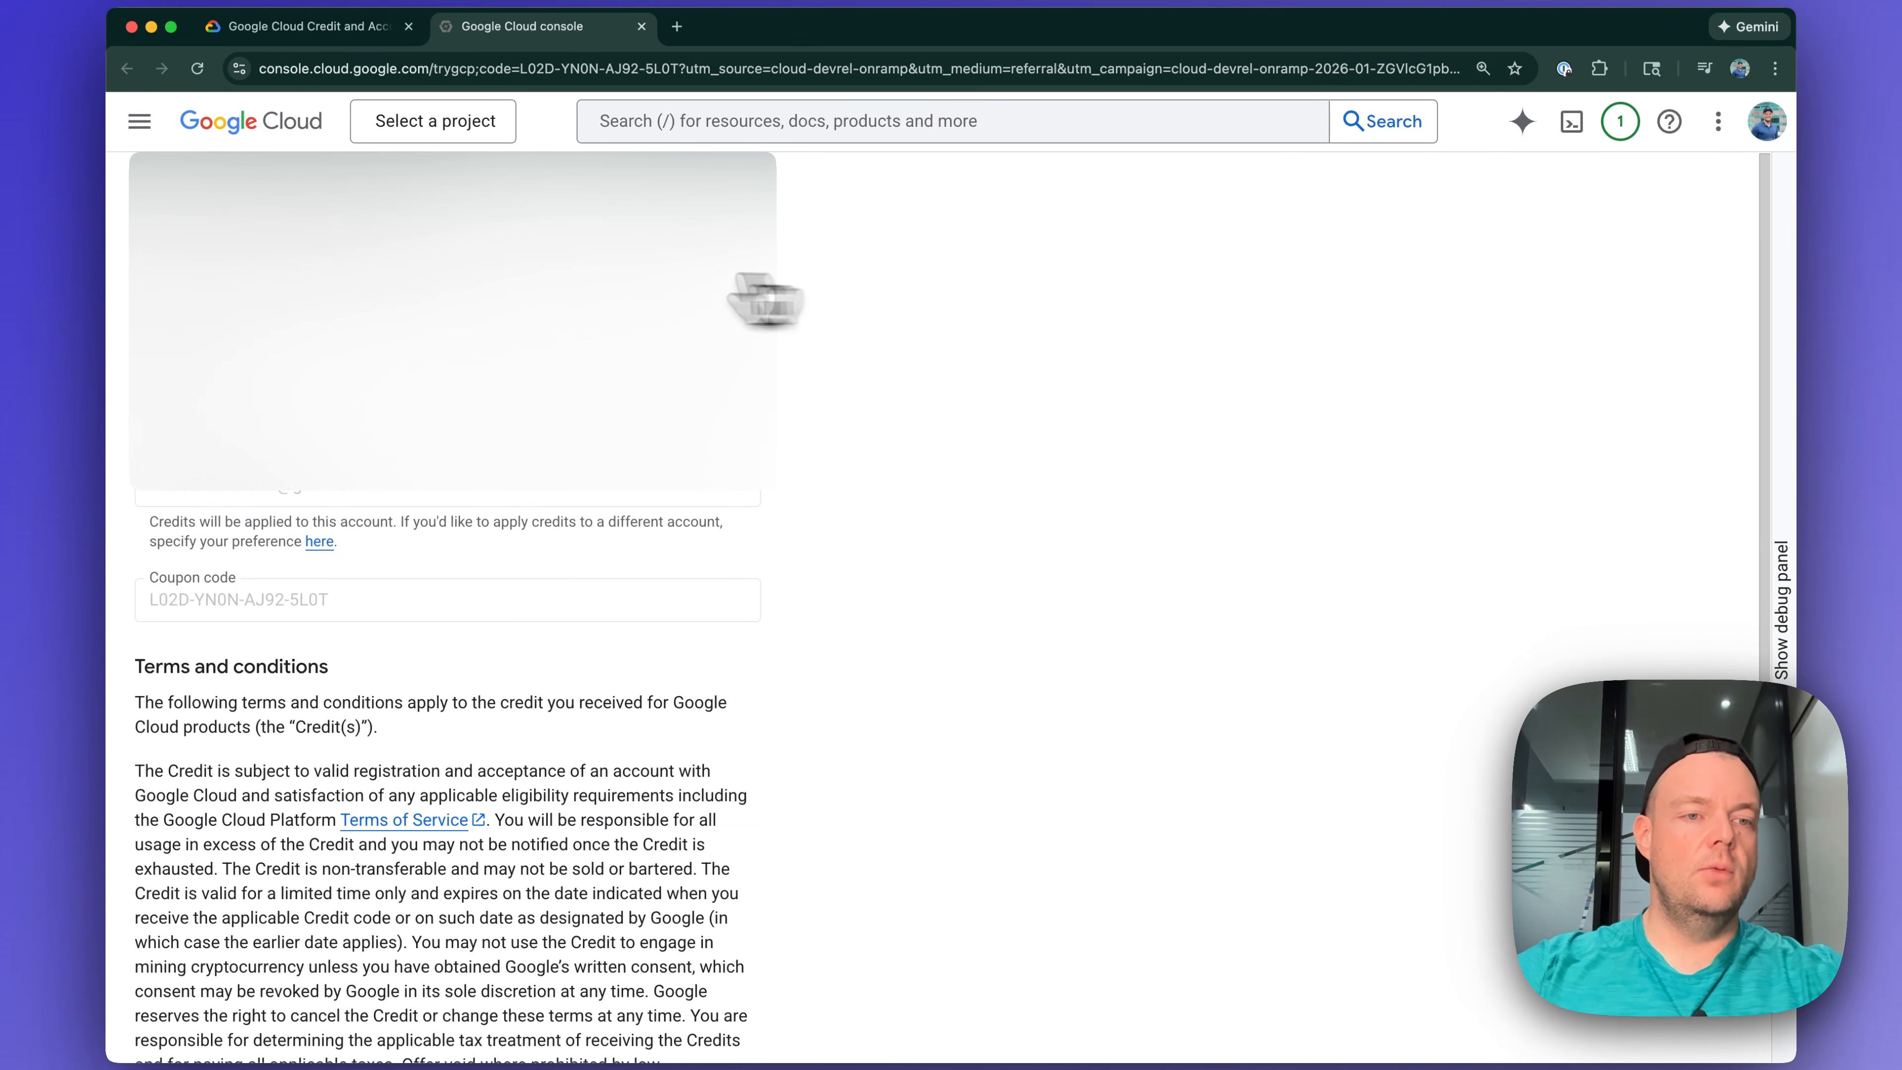
scroll(419, 374, down, 2)
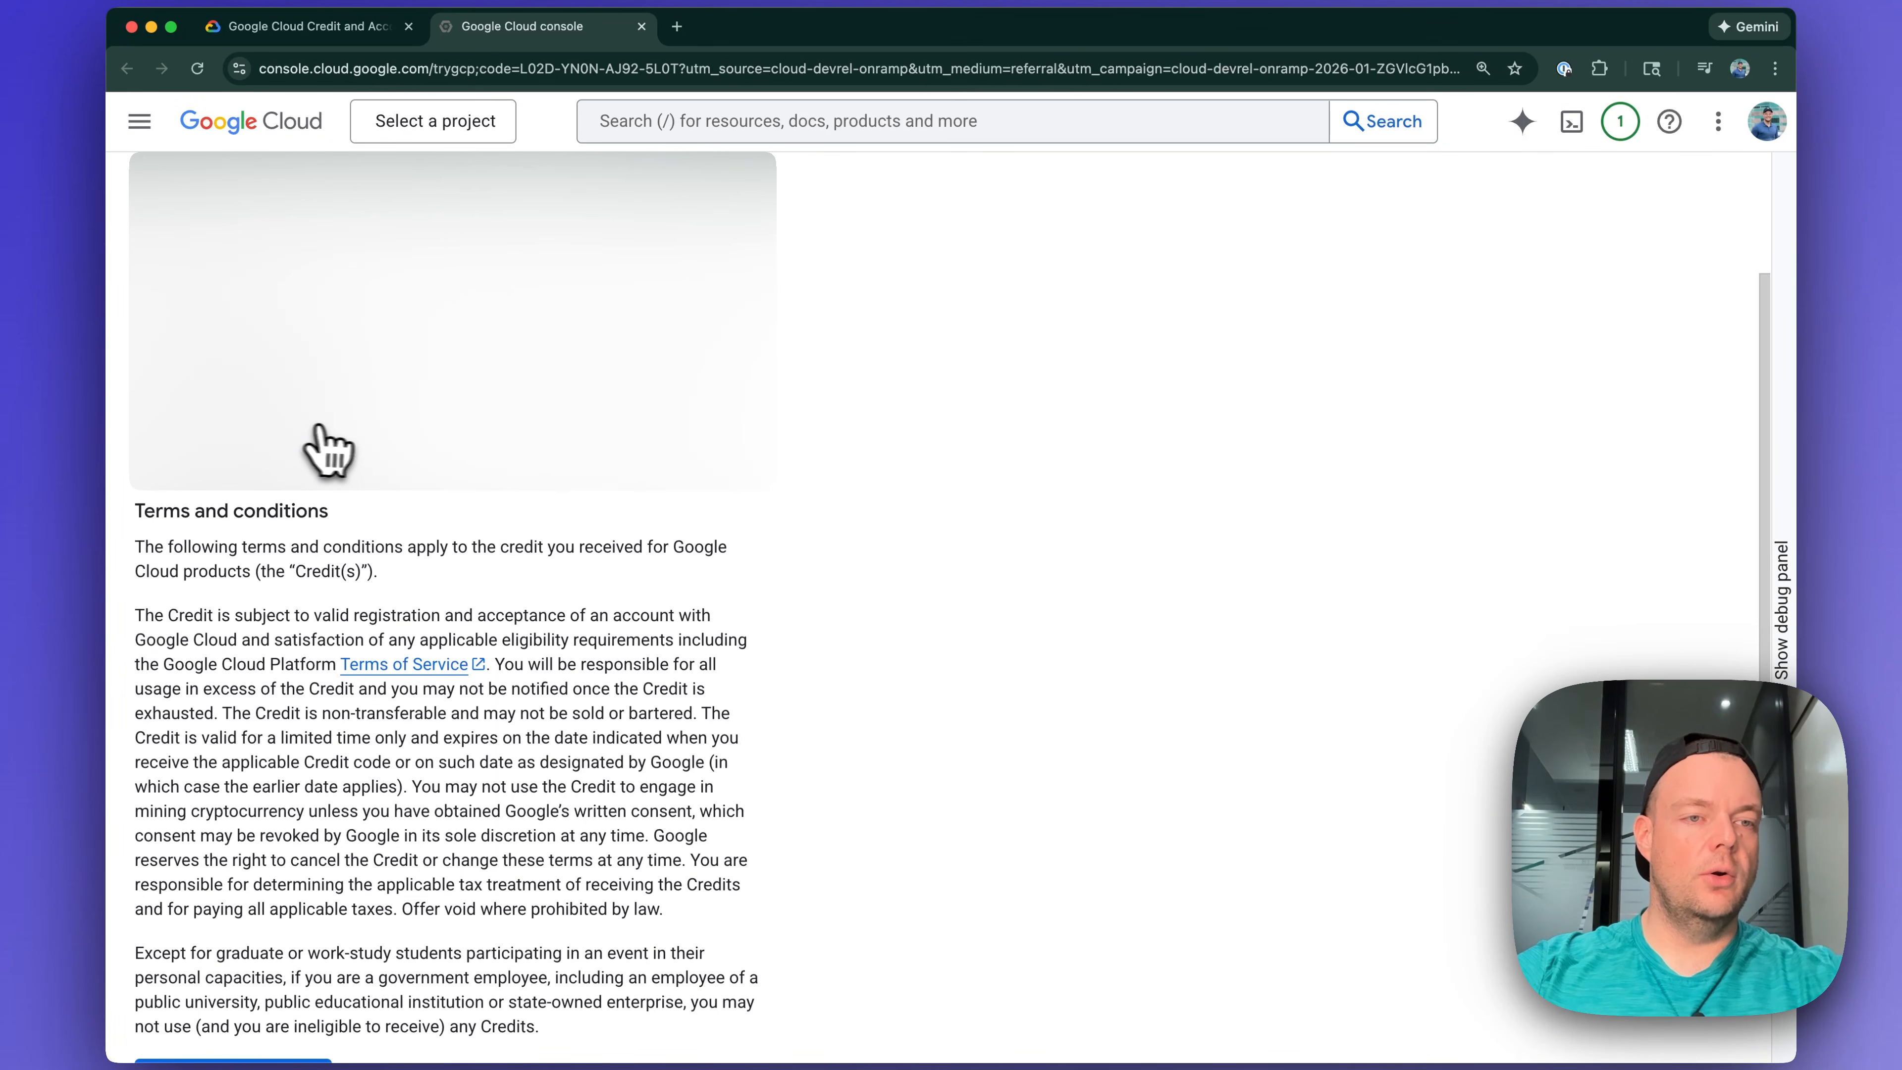
scroll(524, 464, down, 2)
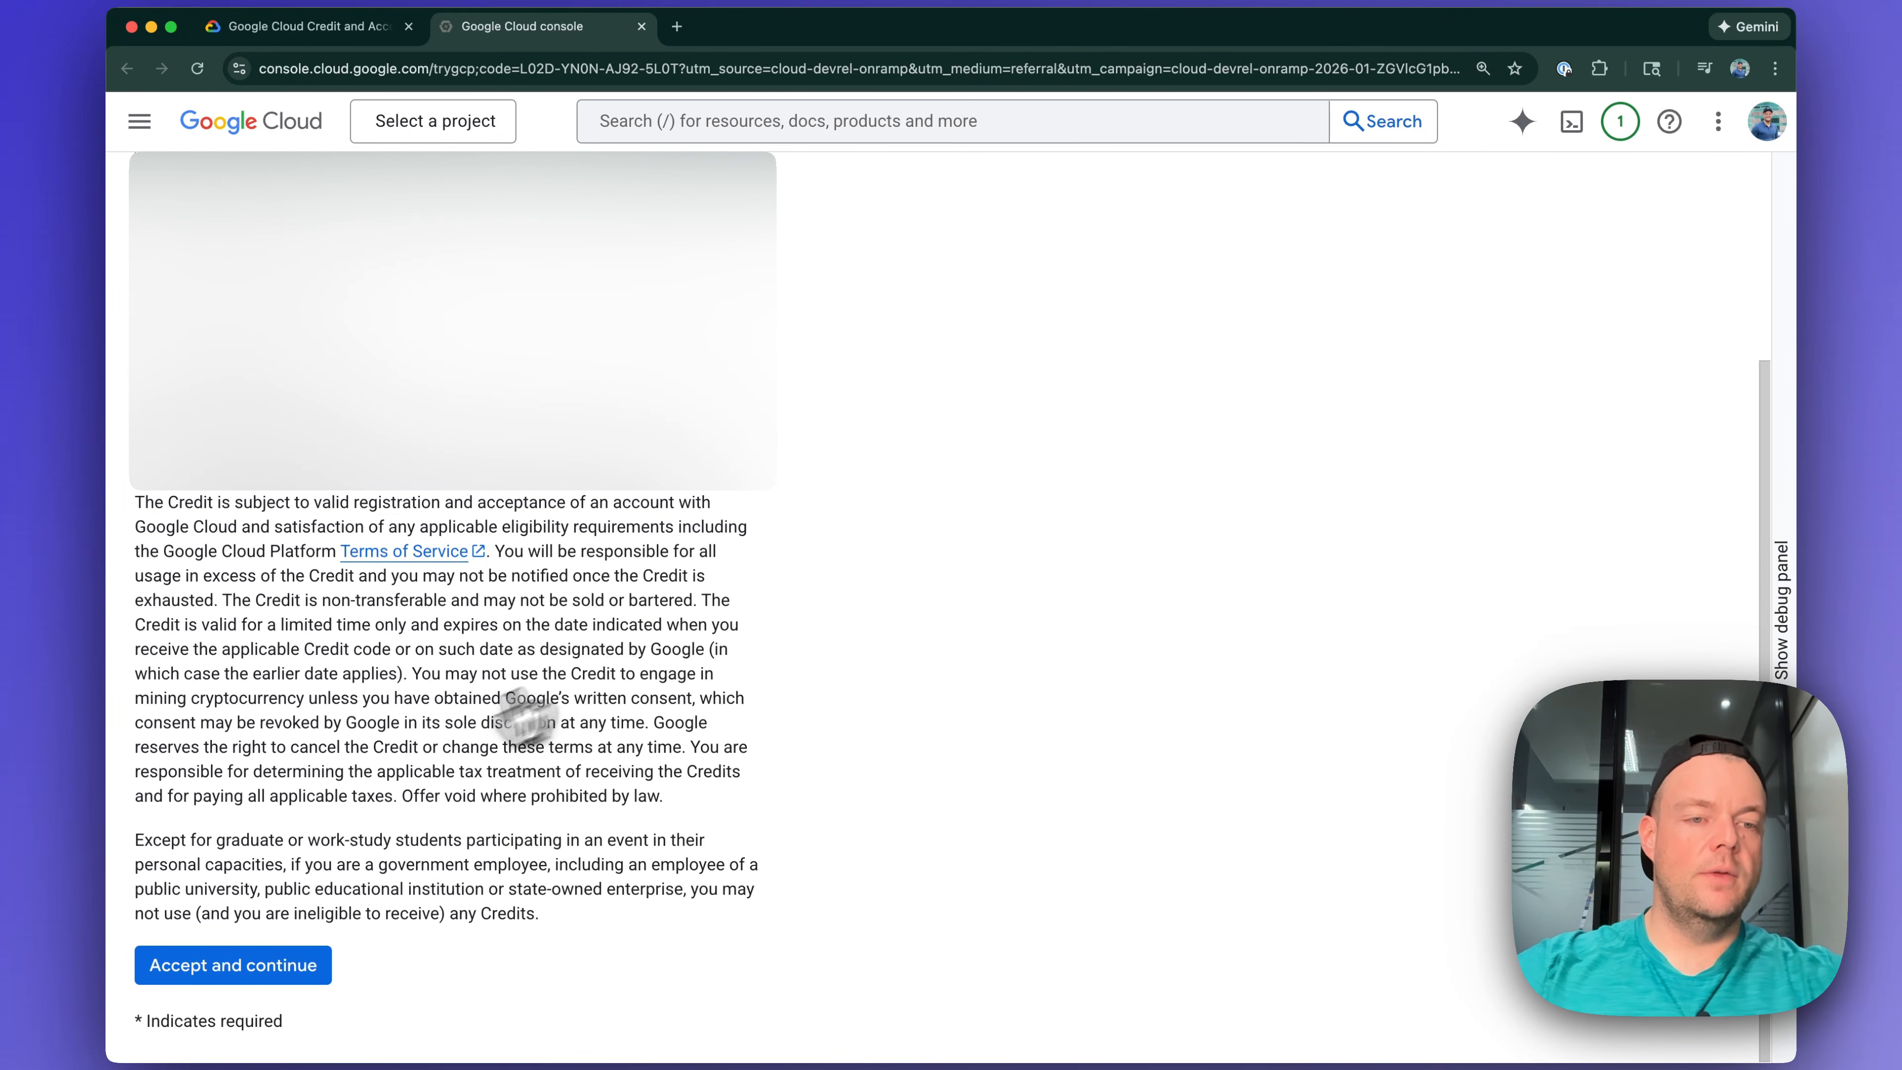
click(243, 970)
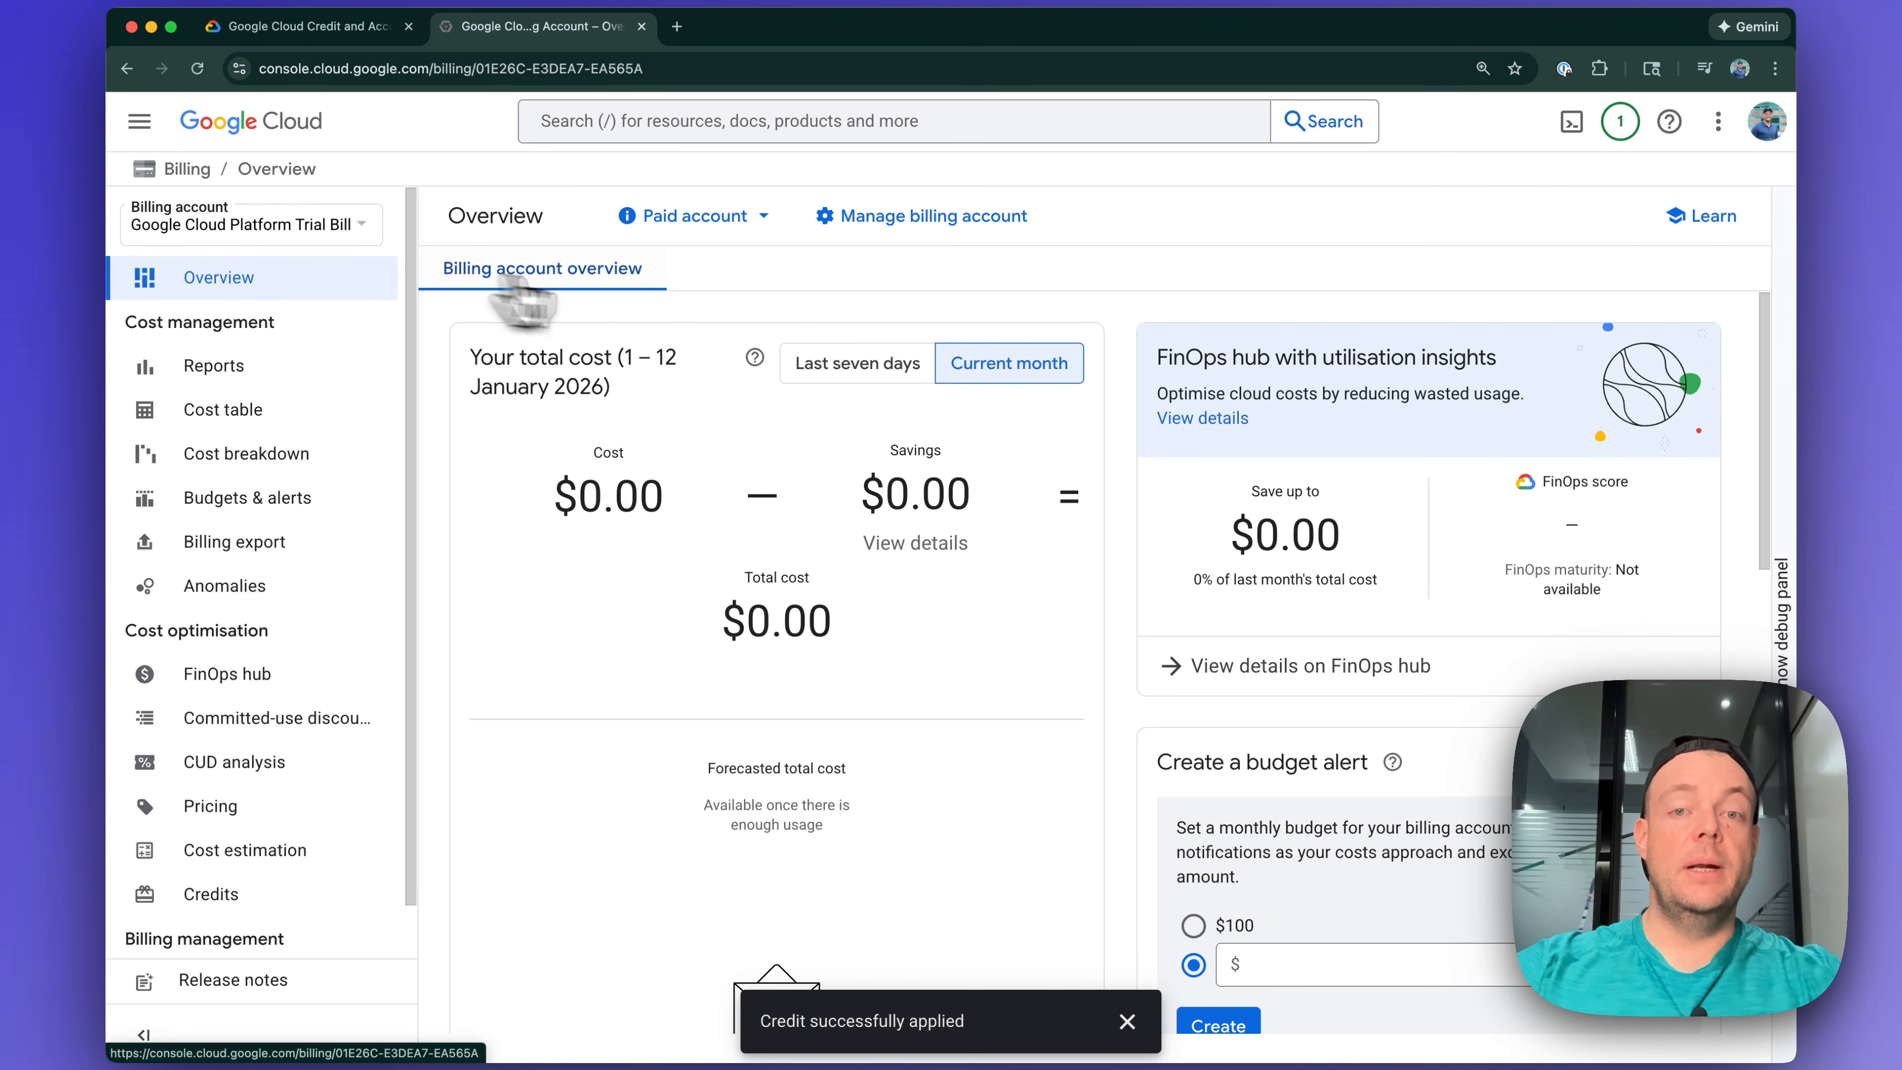
Rename the trial billing account as AI Studio Hackathon.
click(918, 228)
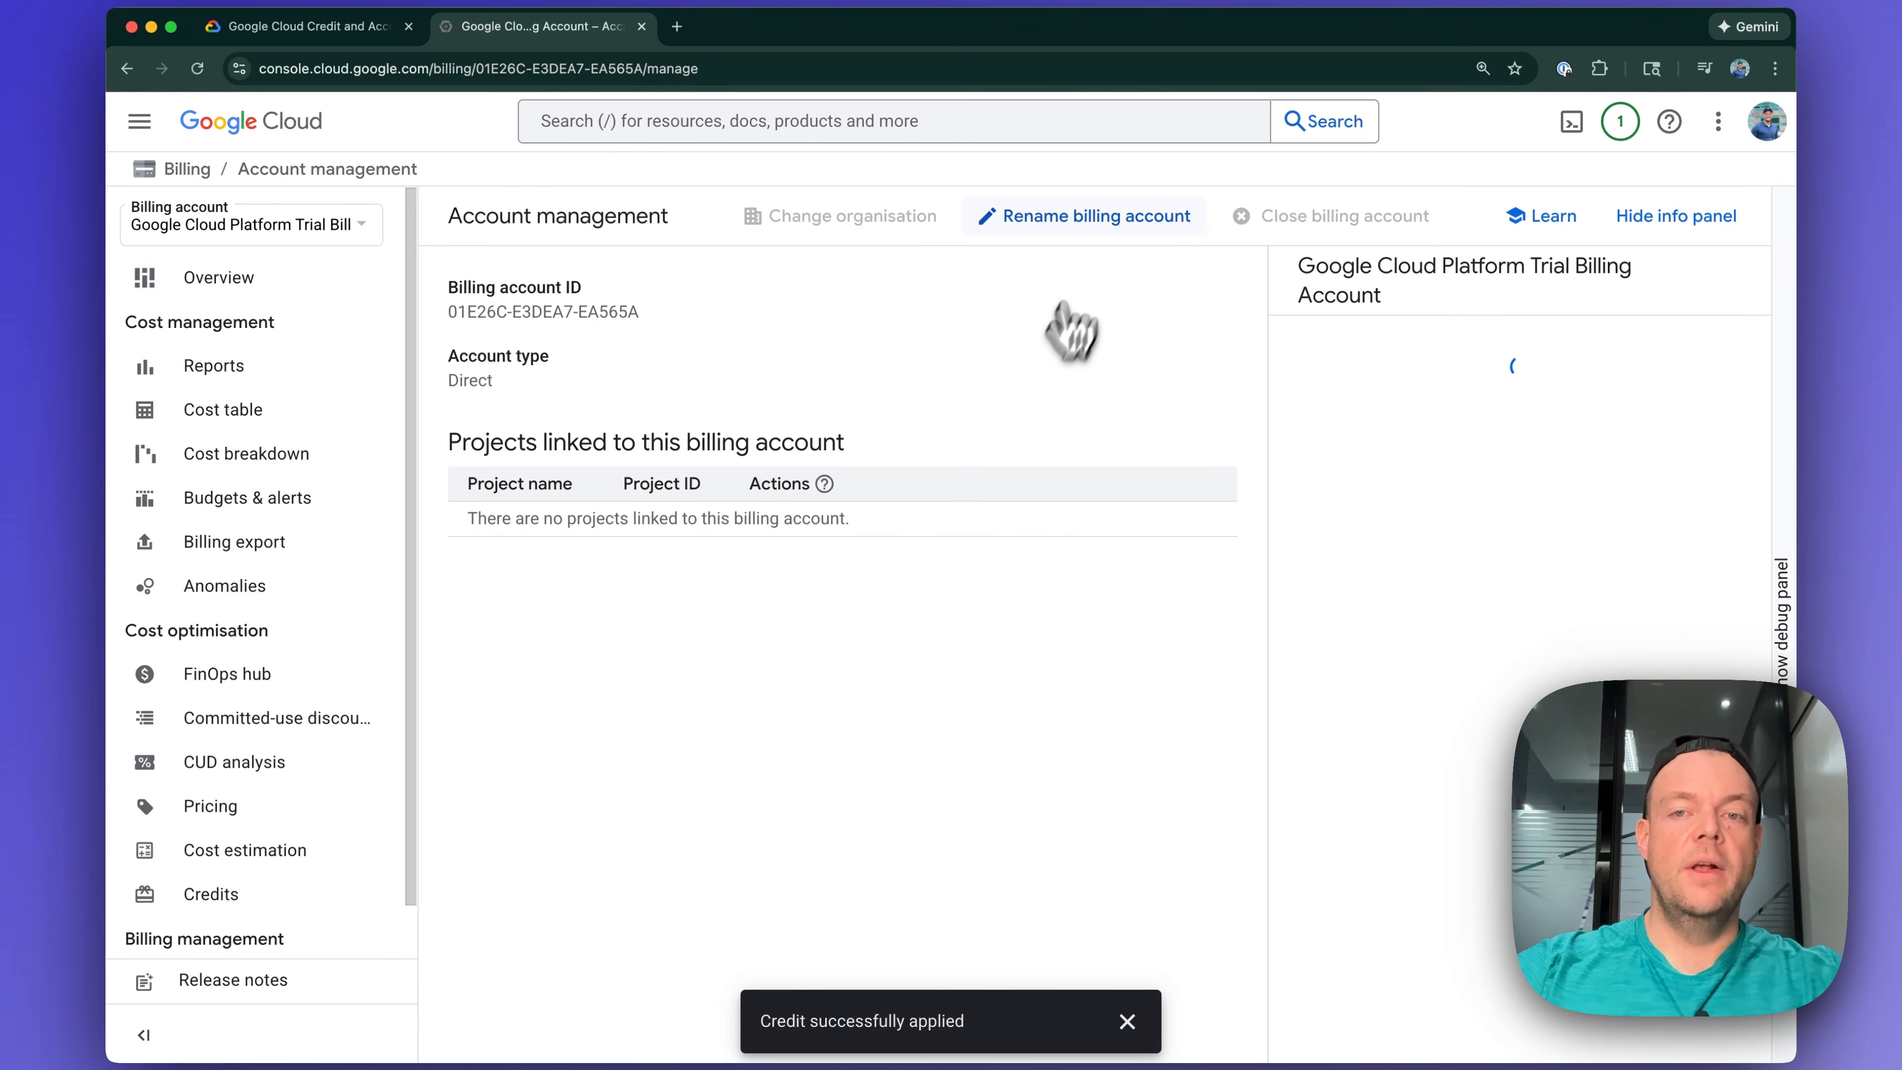
click(1054, 222)
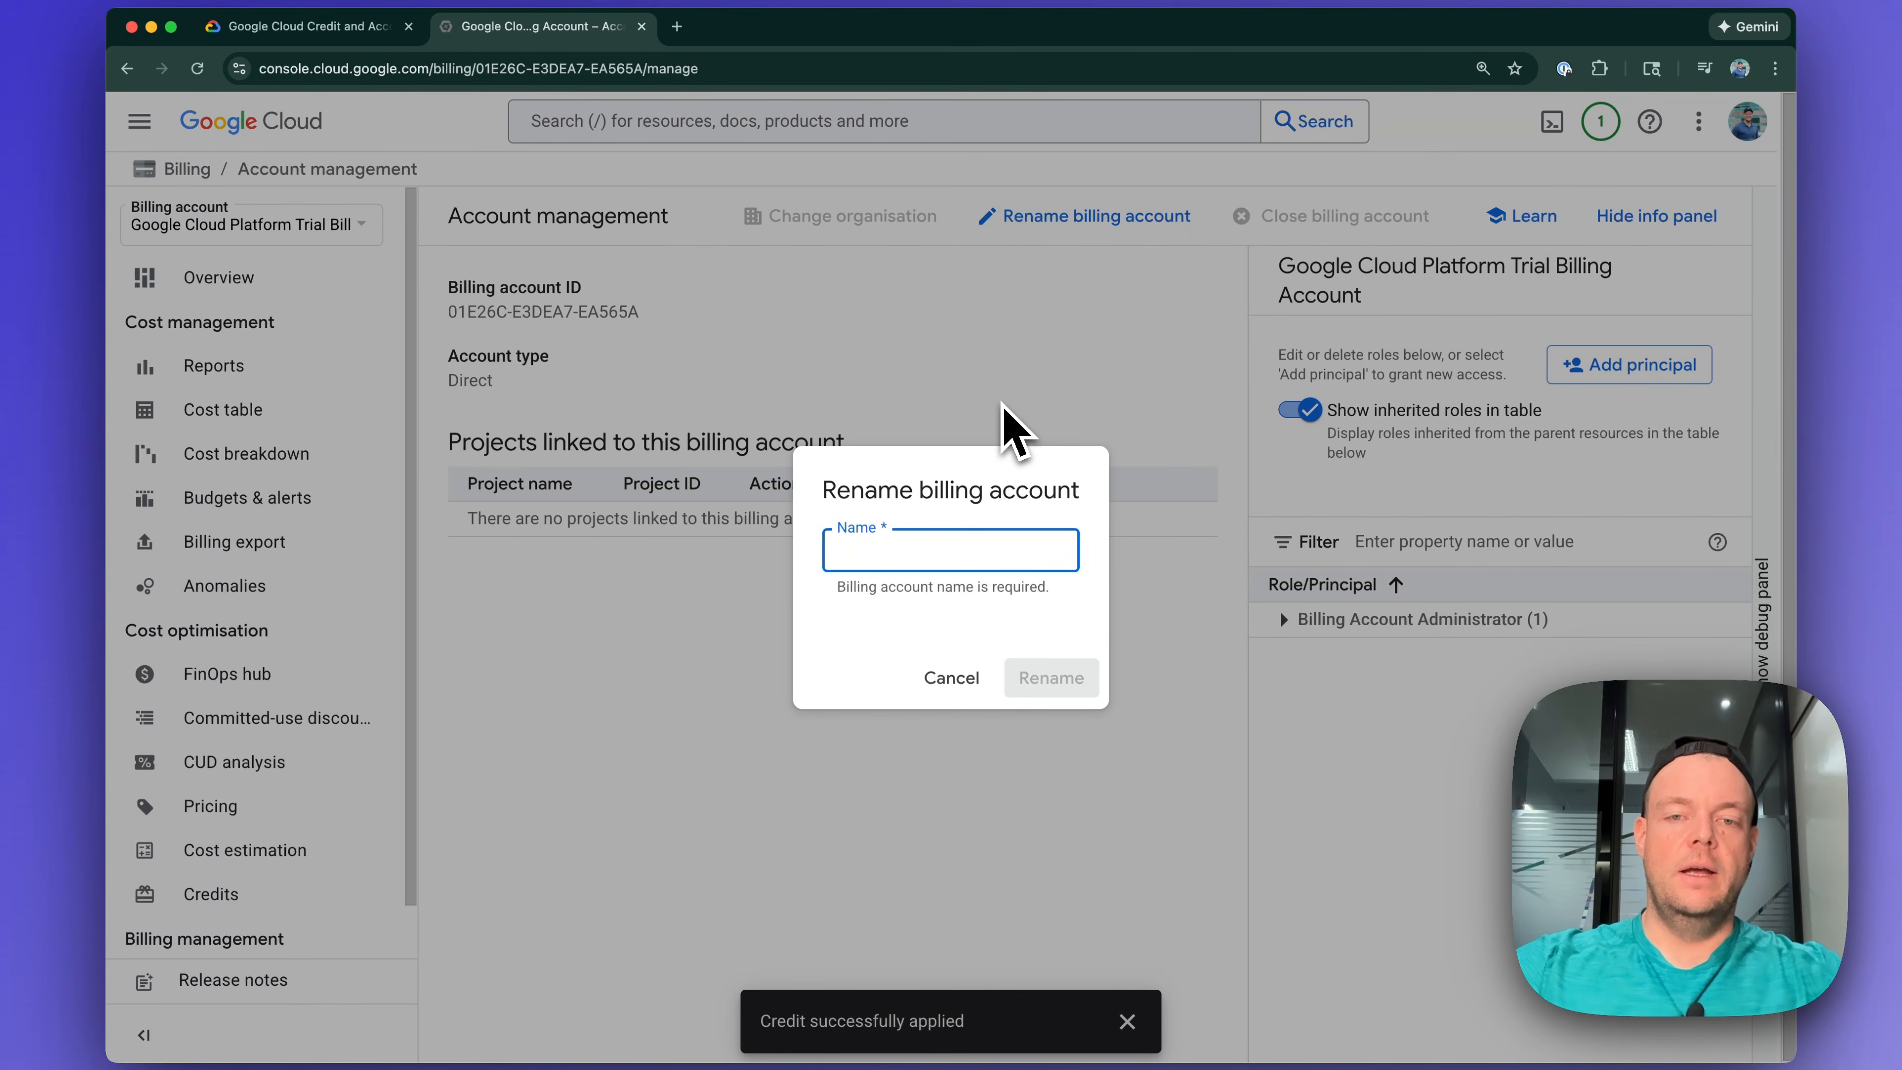
text(AI Studi)
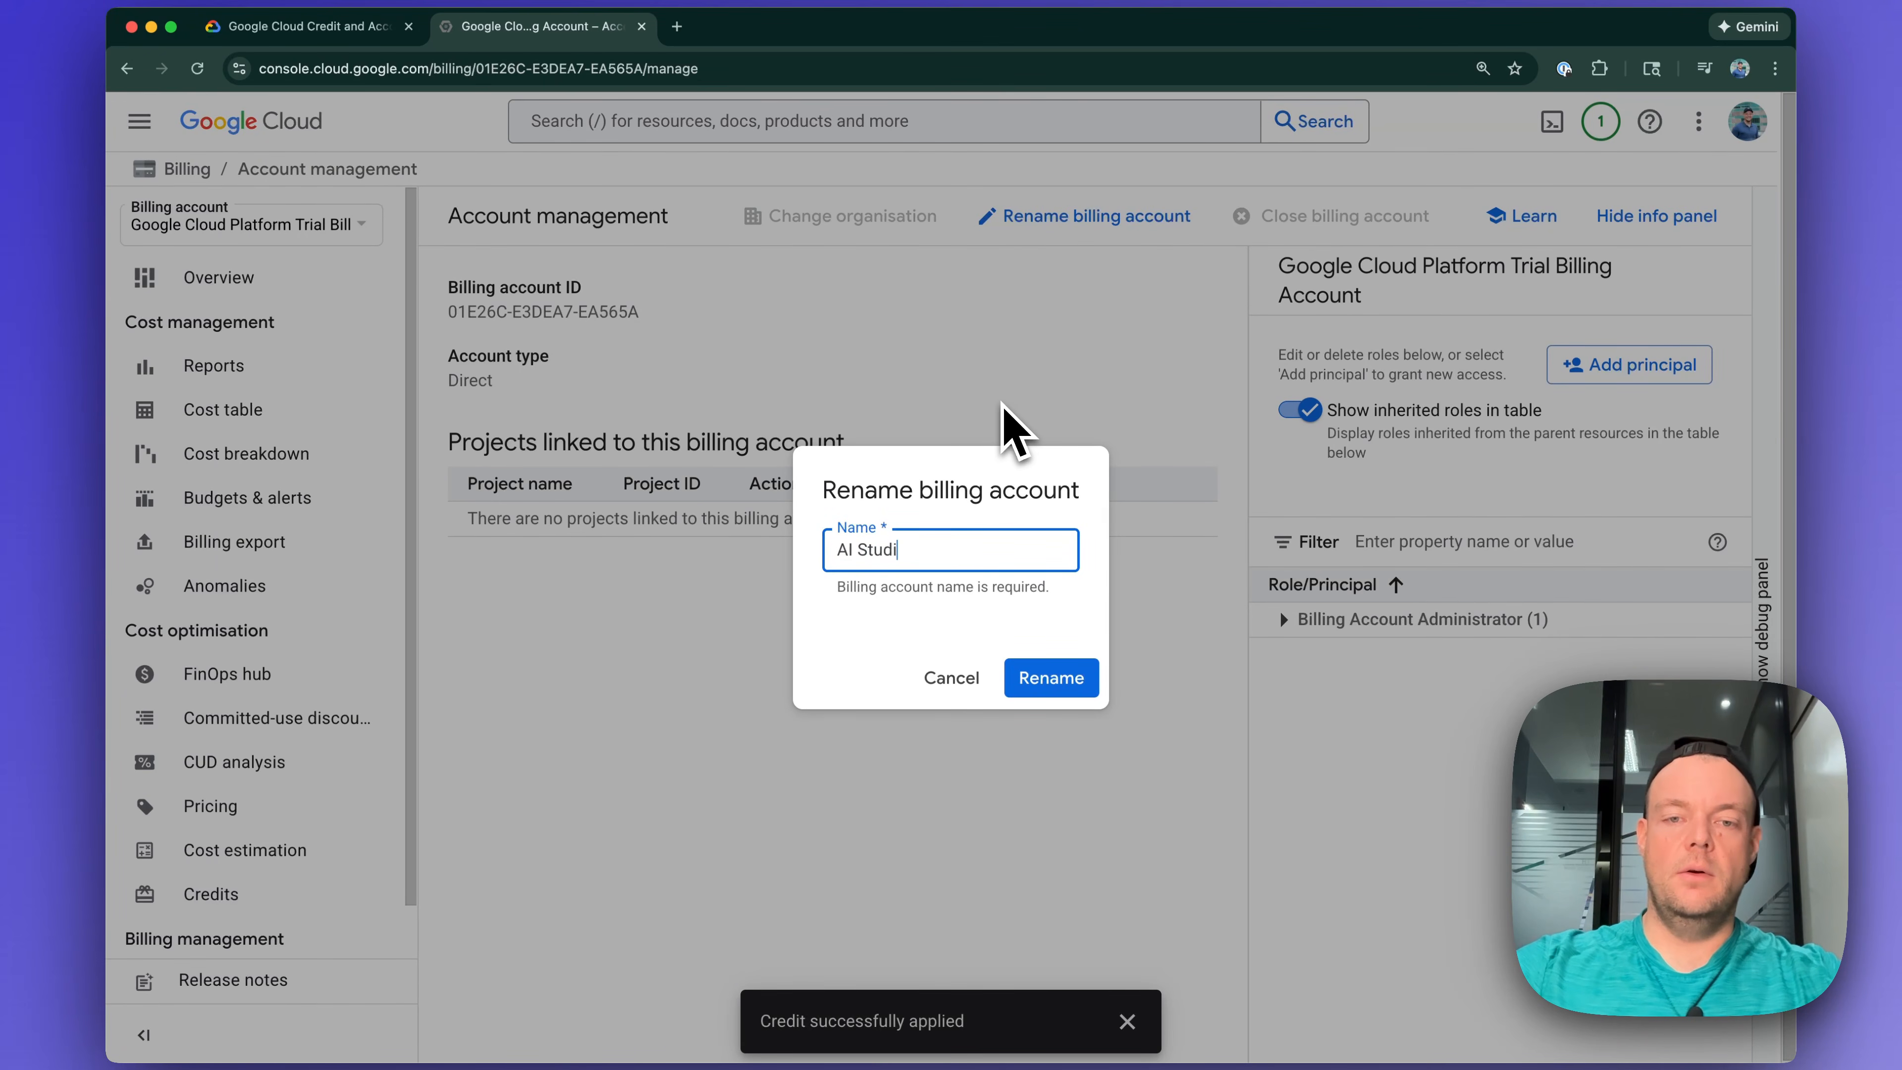
text(o Hackathon)
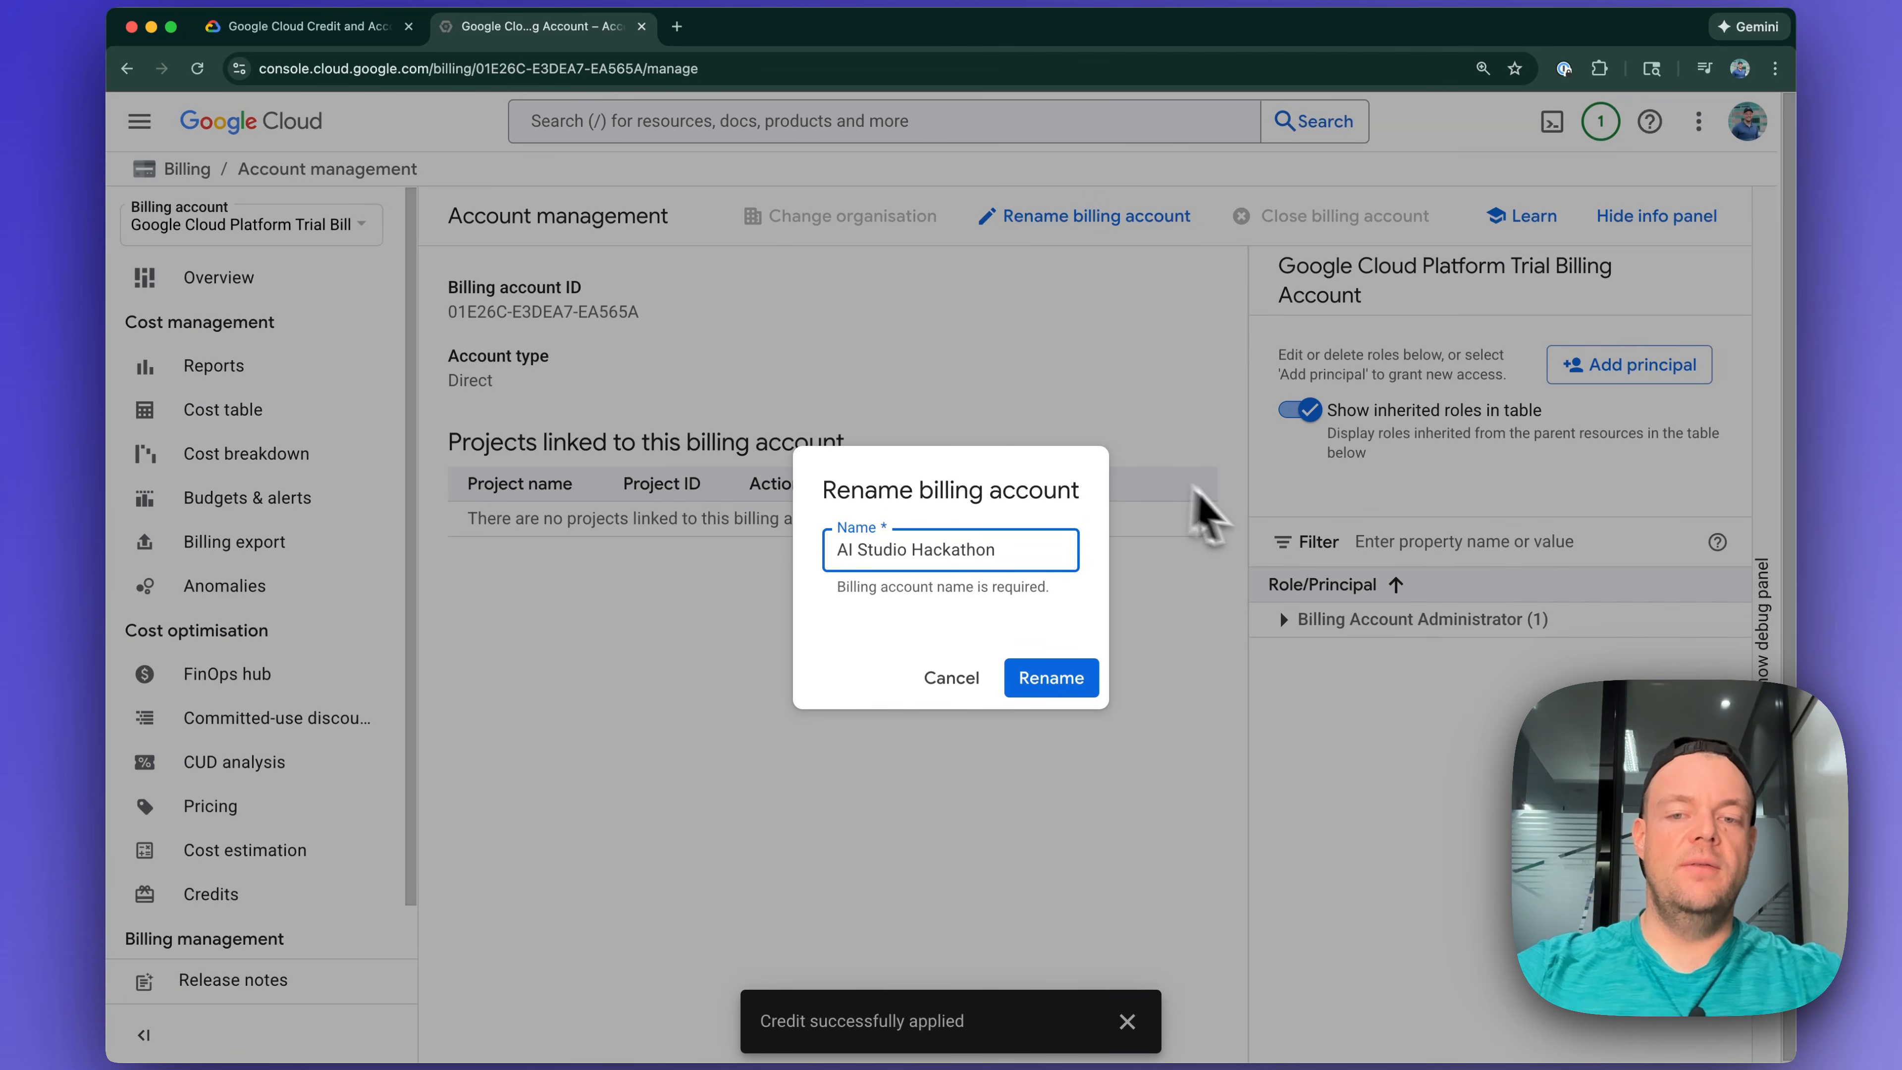
click(1069, 676)
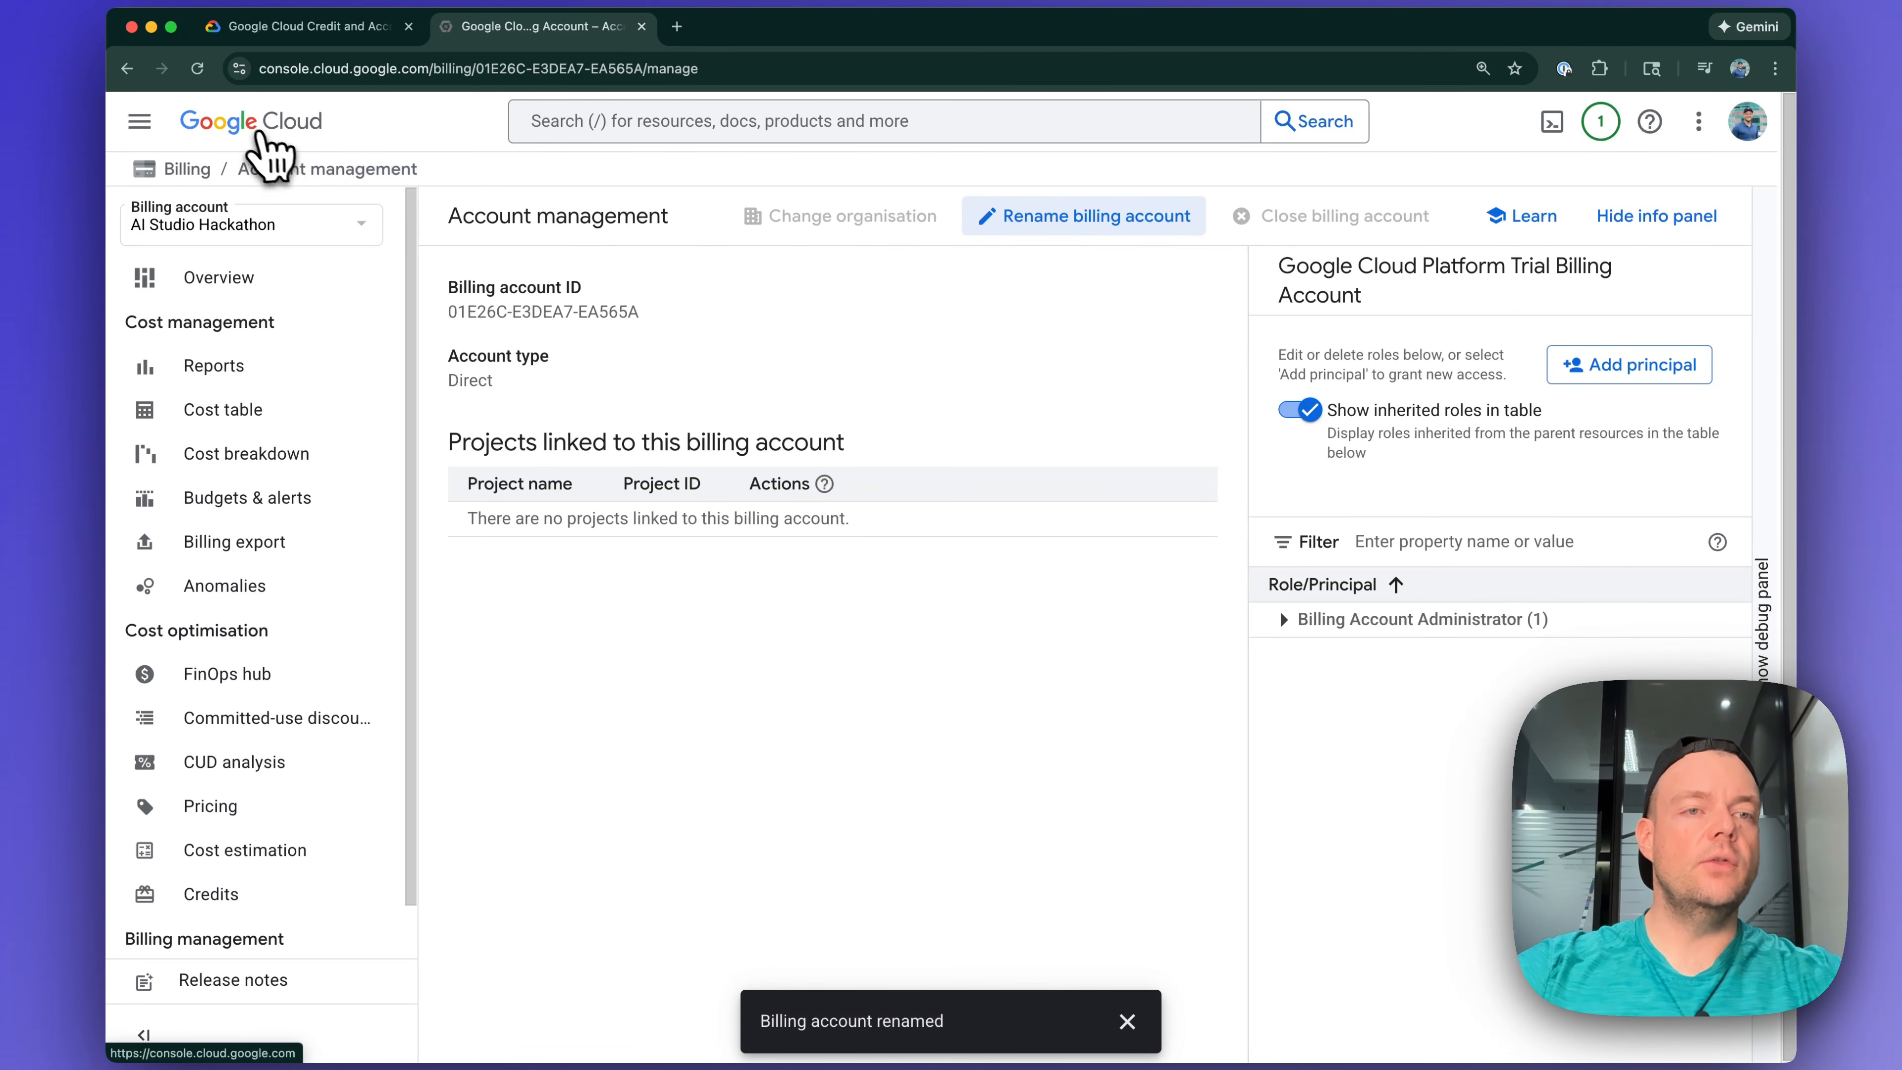
Create a new project named AI Studio Hackathon, charged to the AI Studio Hackathon billing account.
click(251, 129)
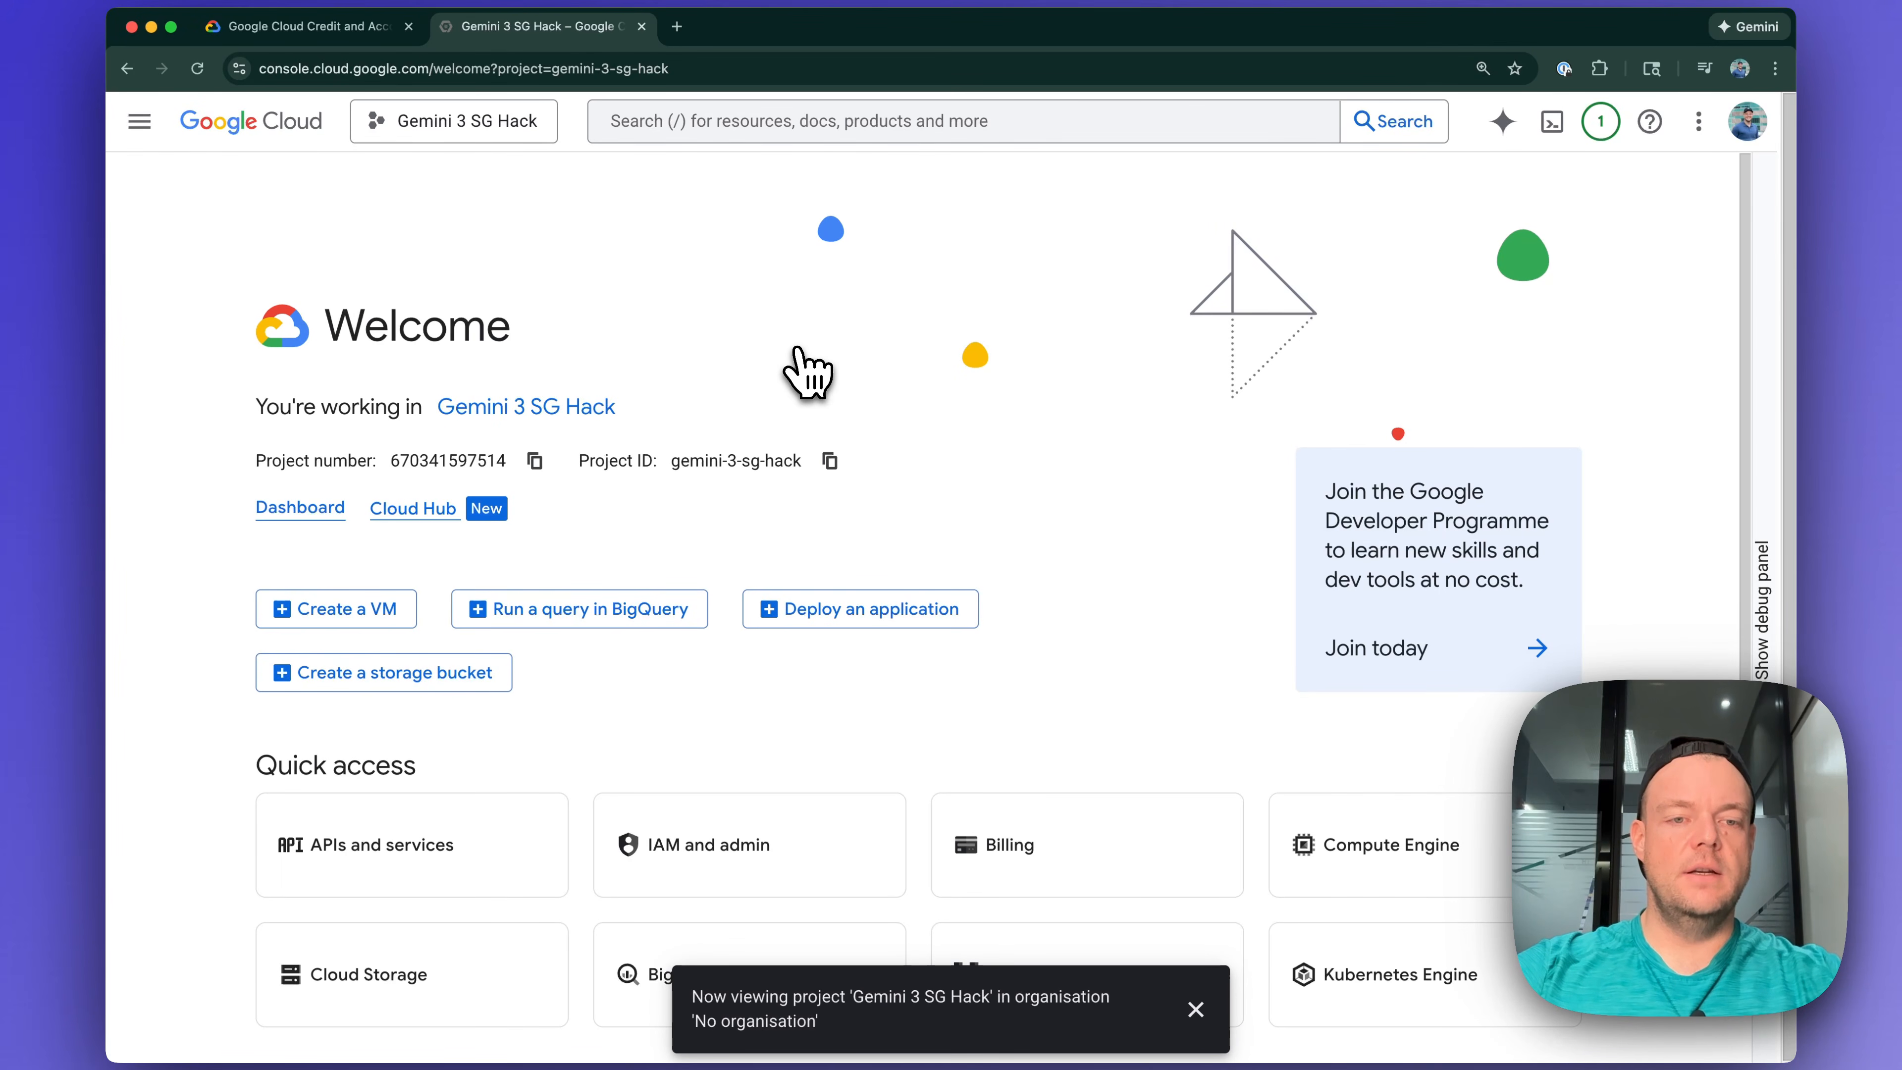
click(483, 409)
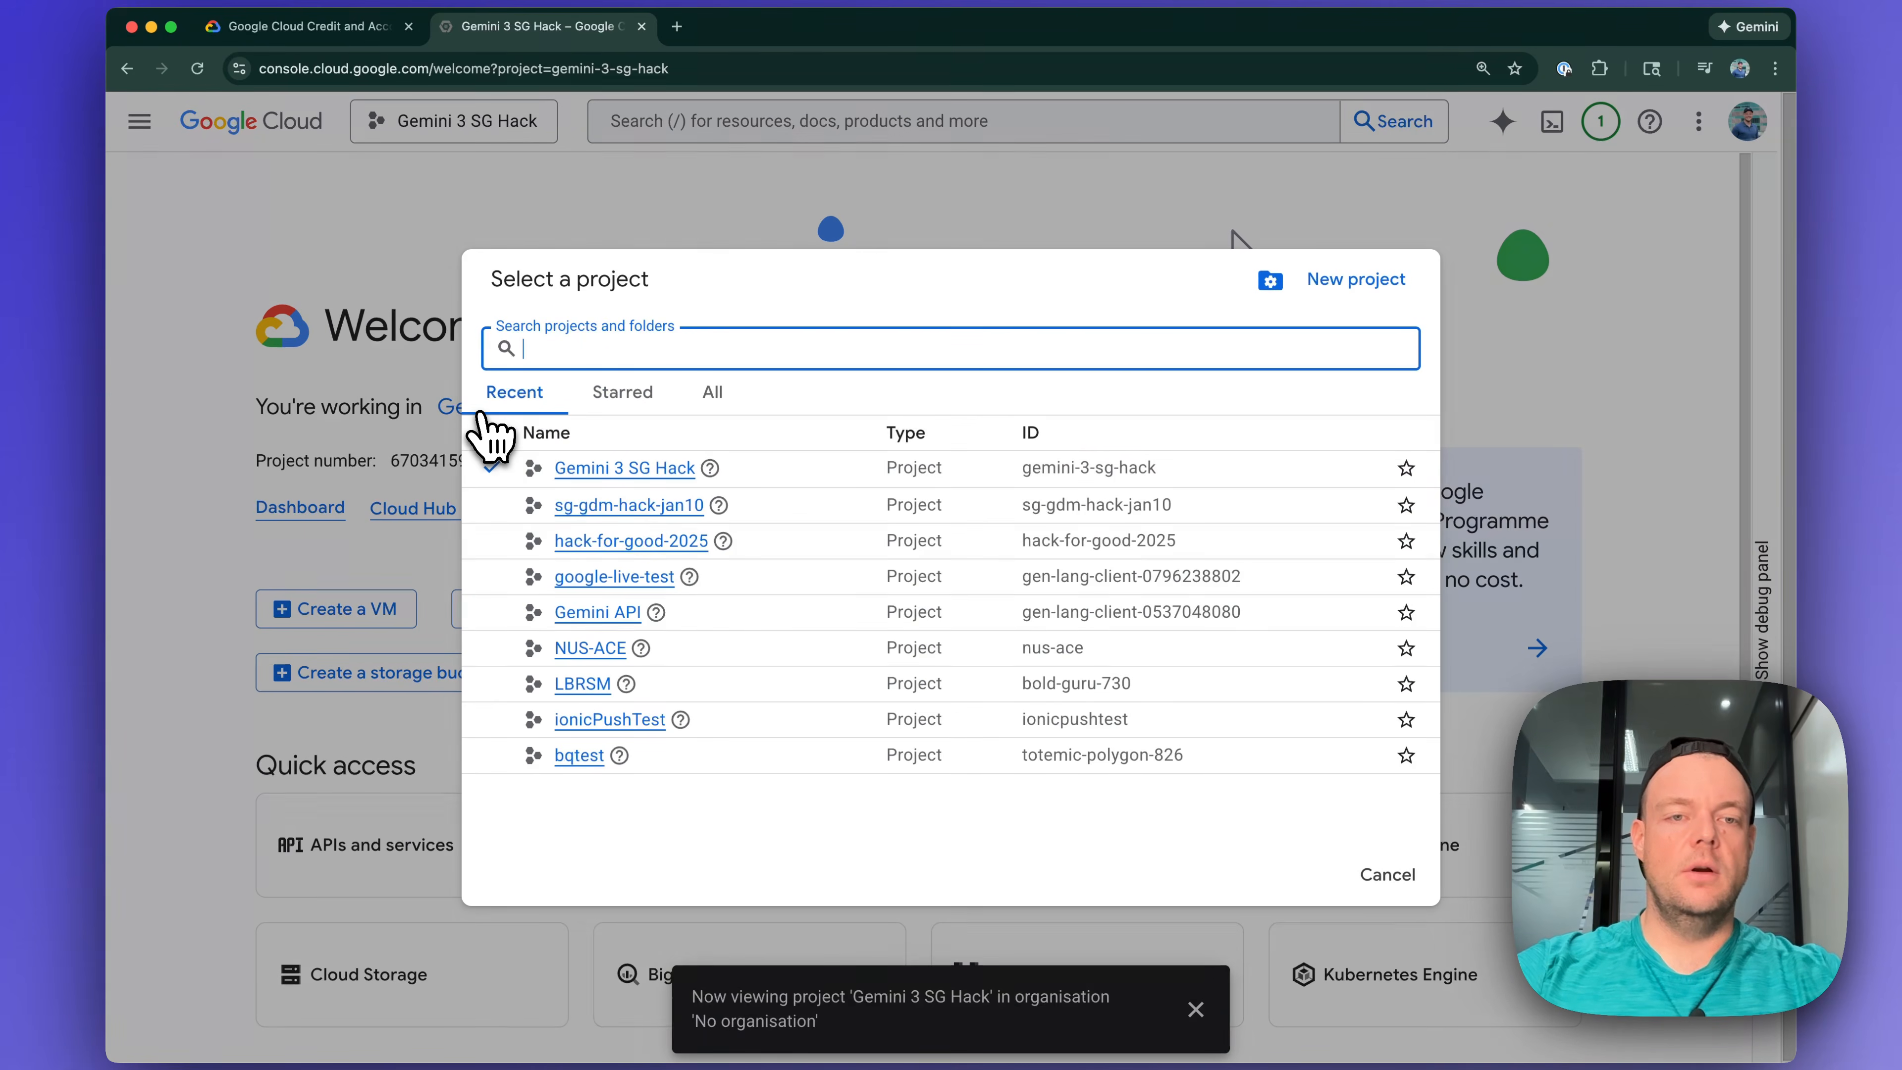
click(1347, 283)
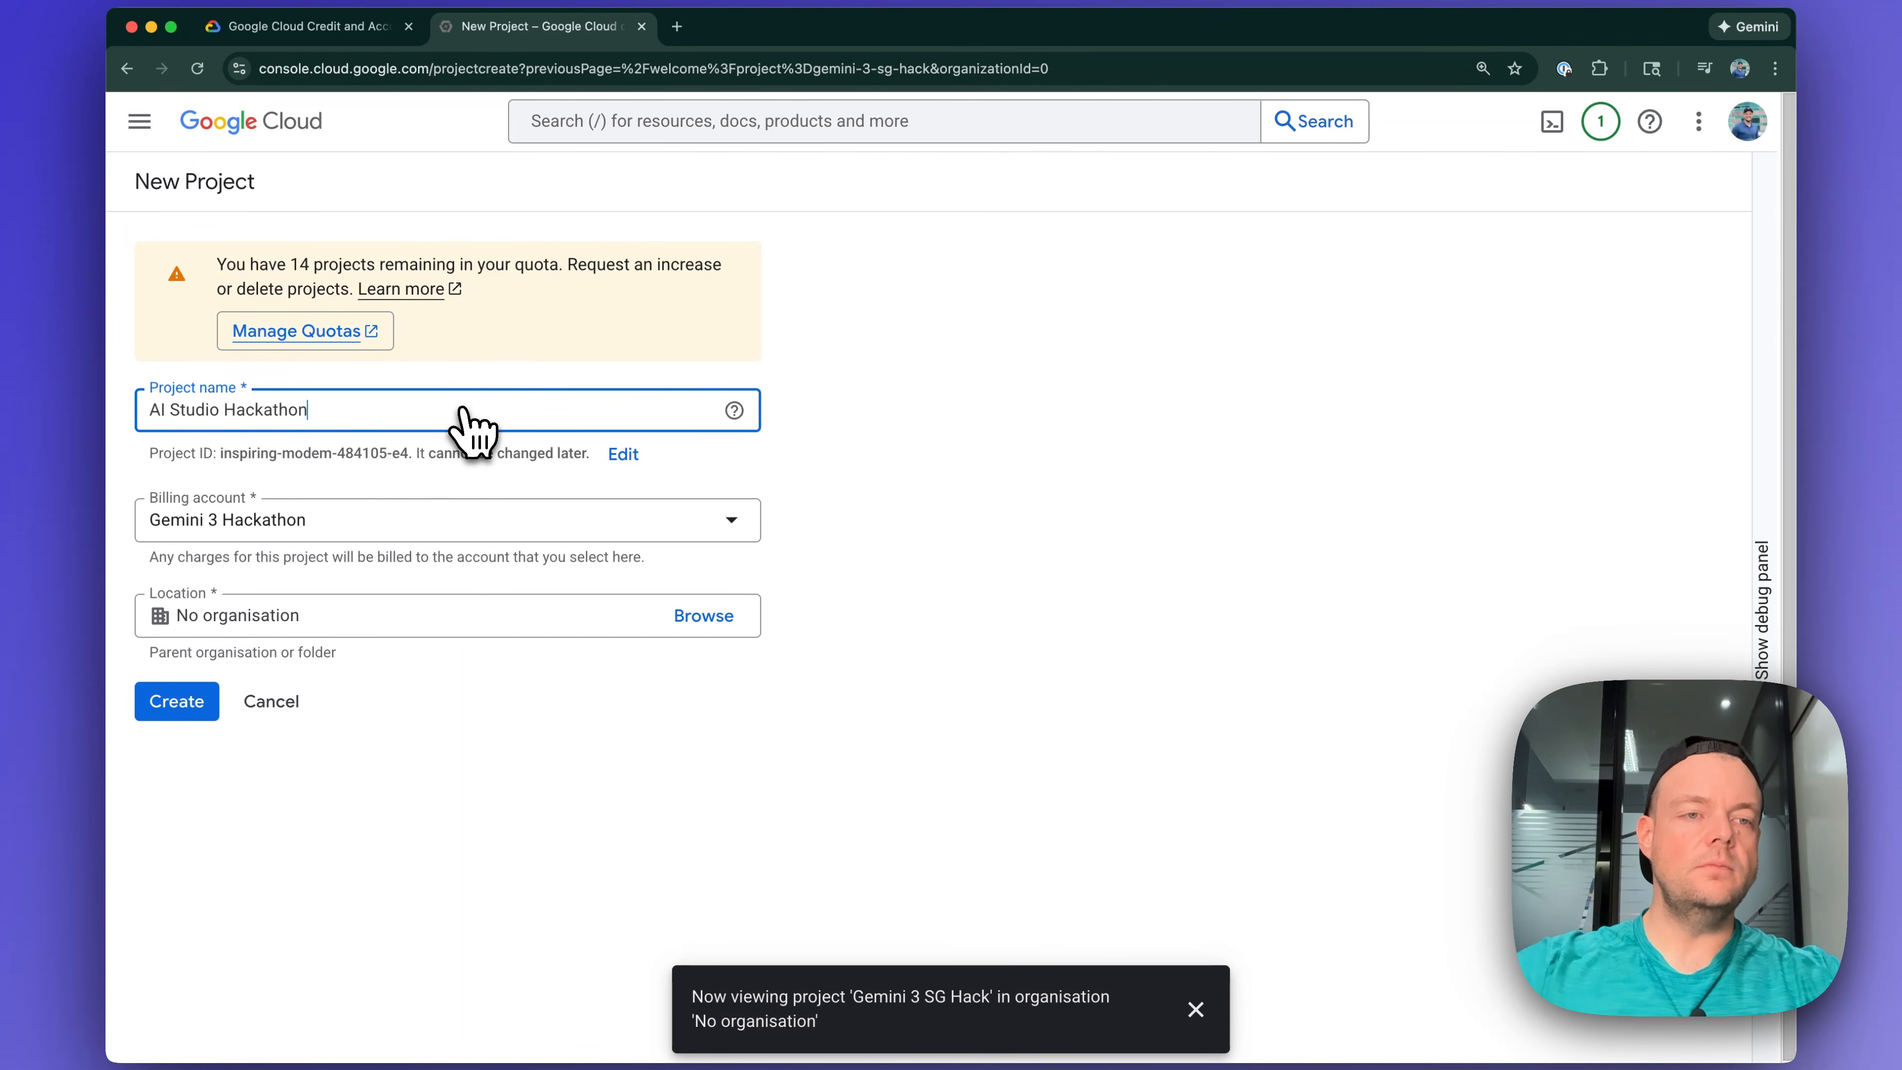
text(AI Studio Hackathon)
click(473, 536)
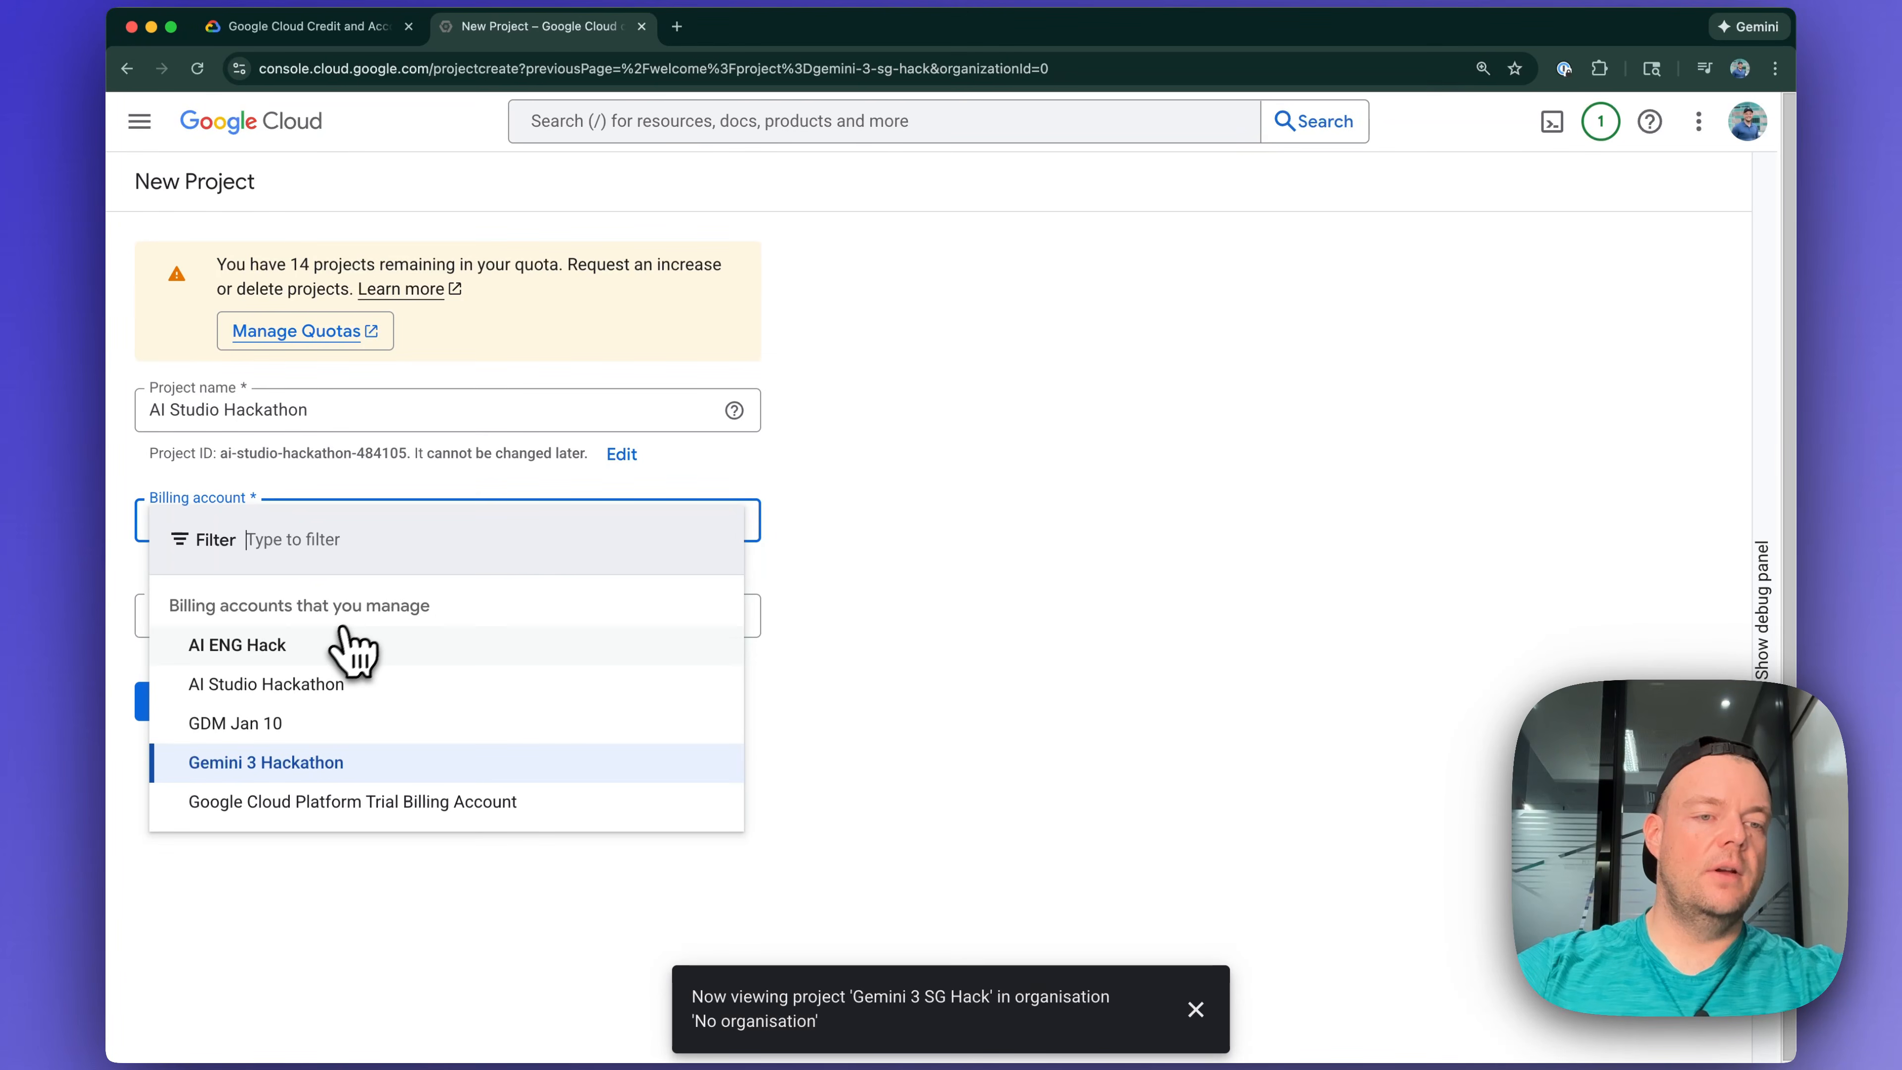
click(273, 683)
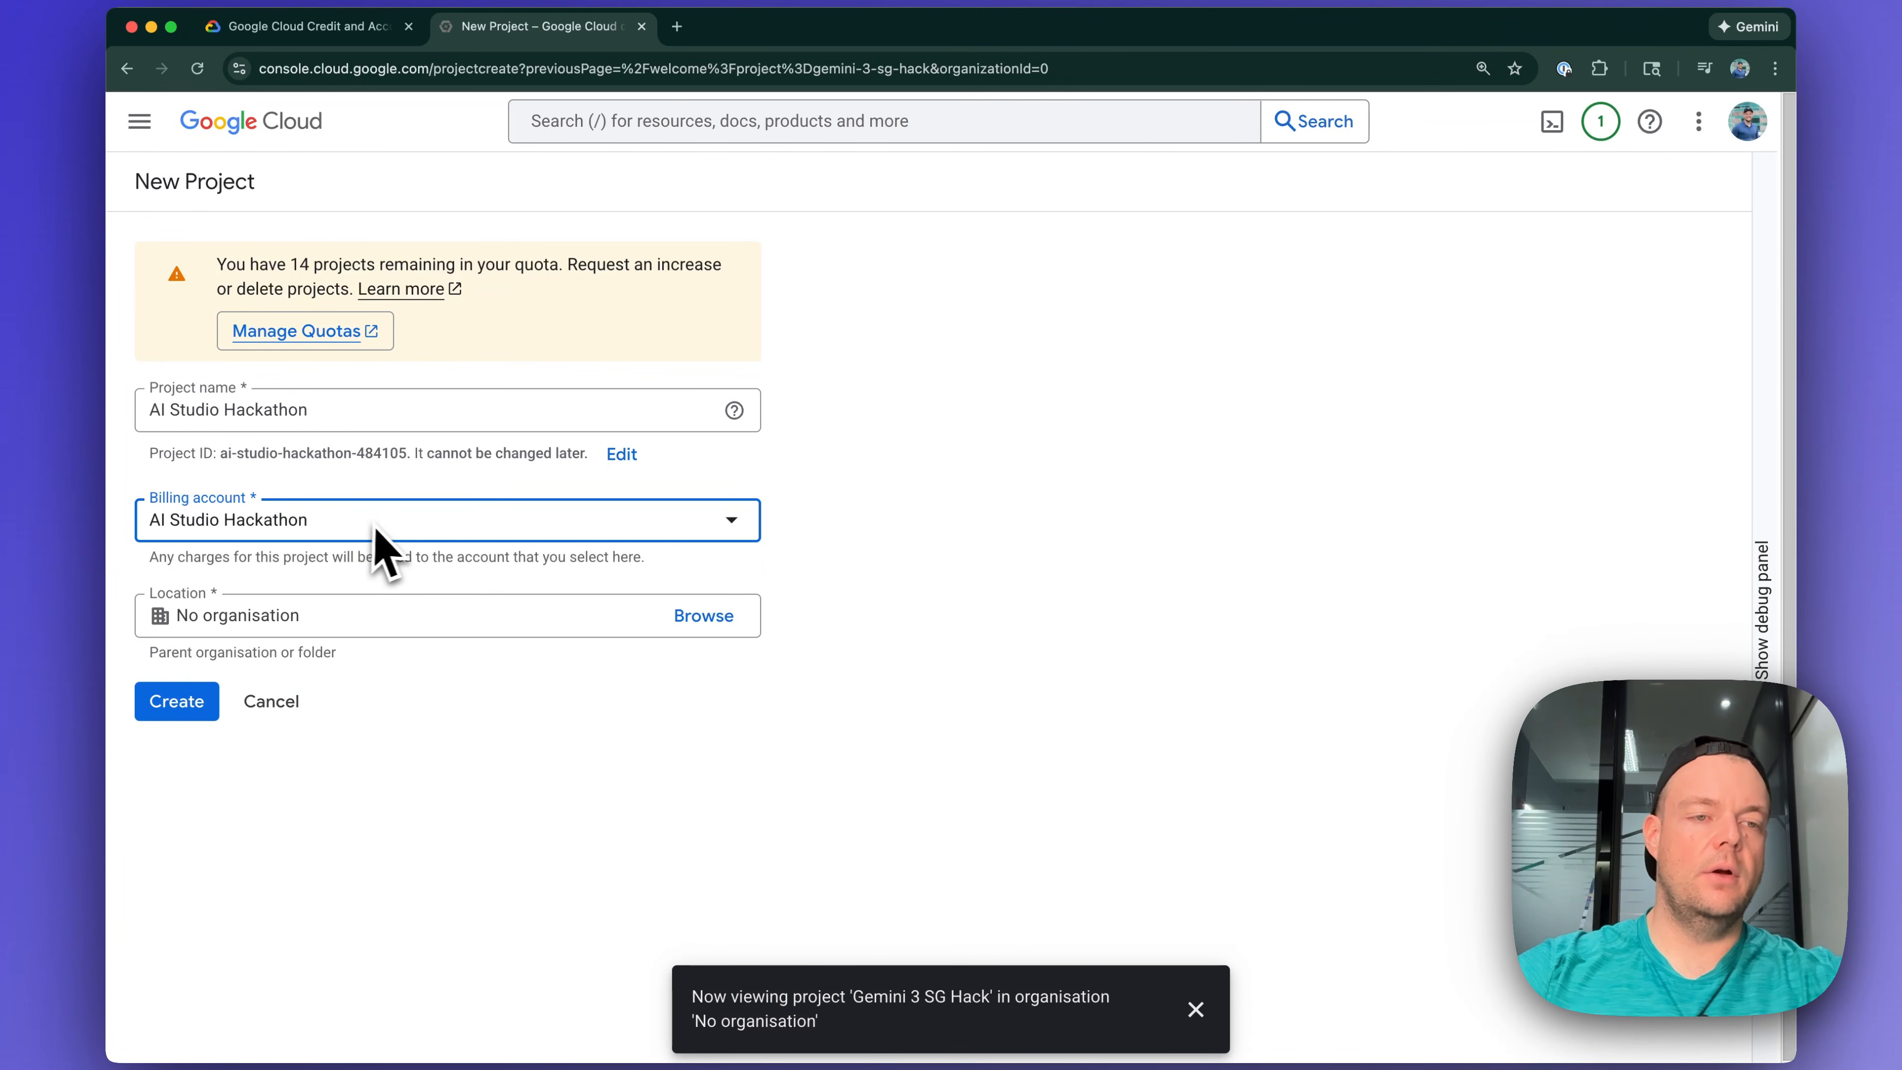
click(177, 702)
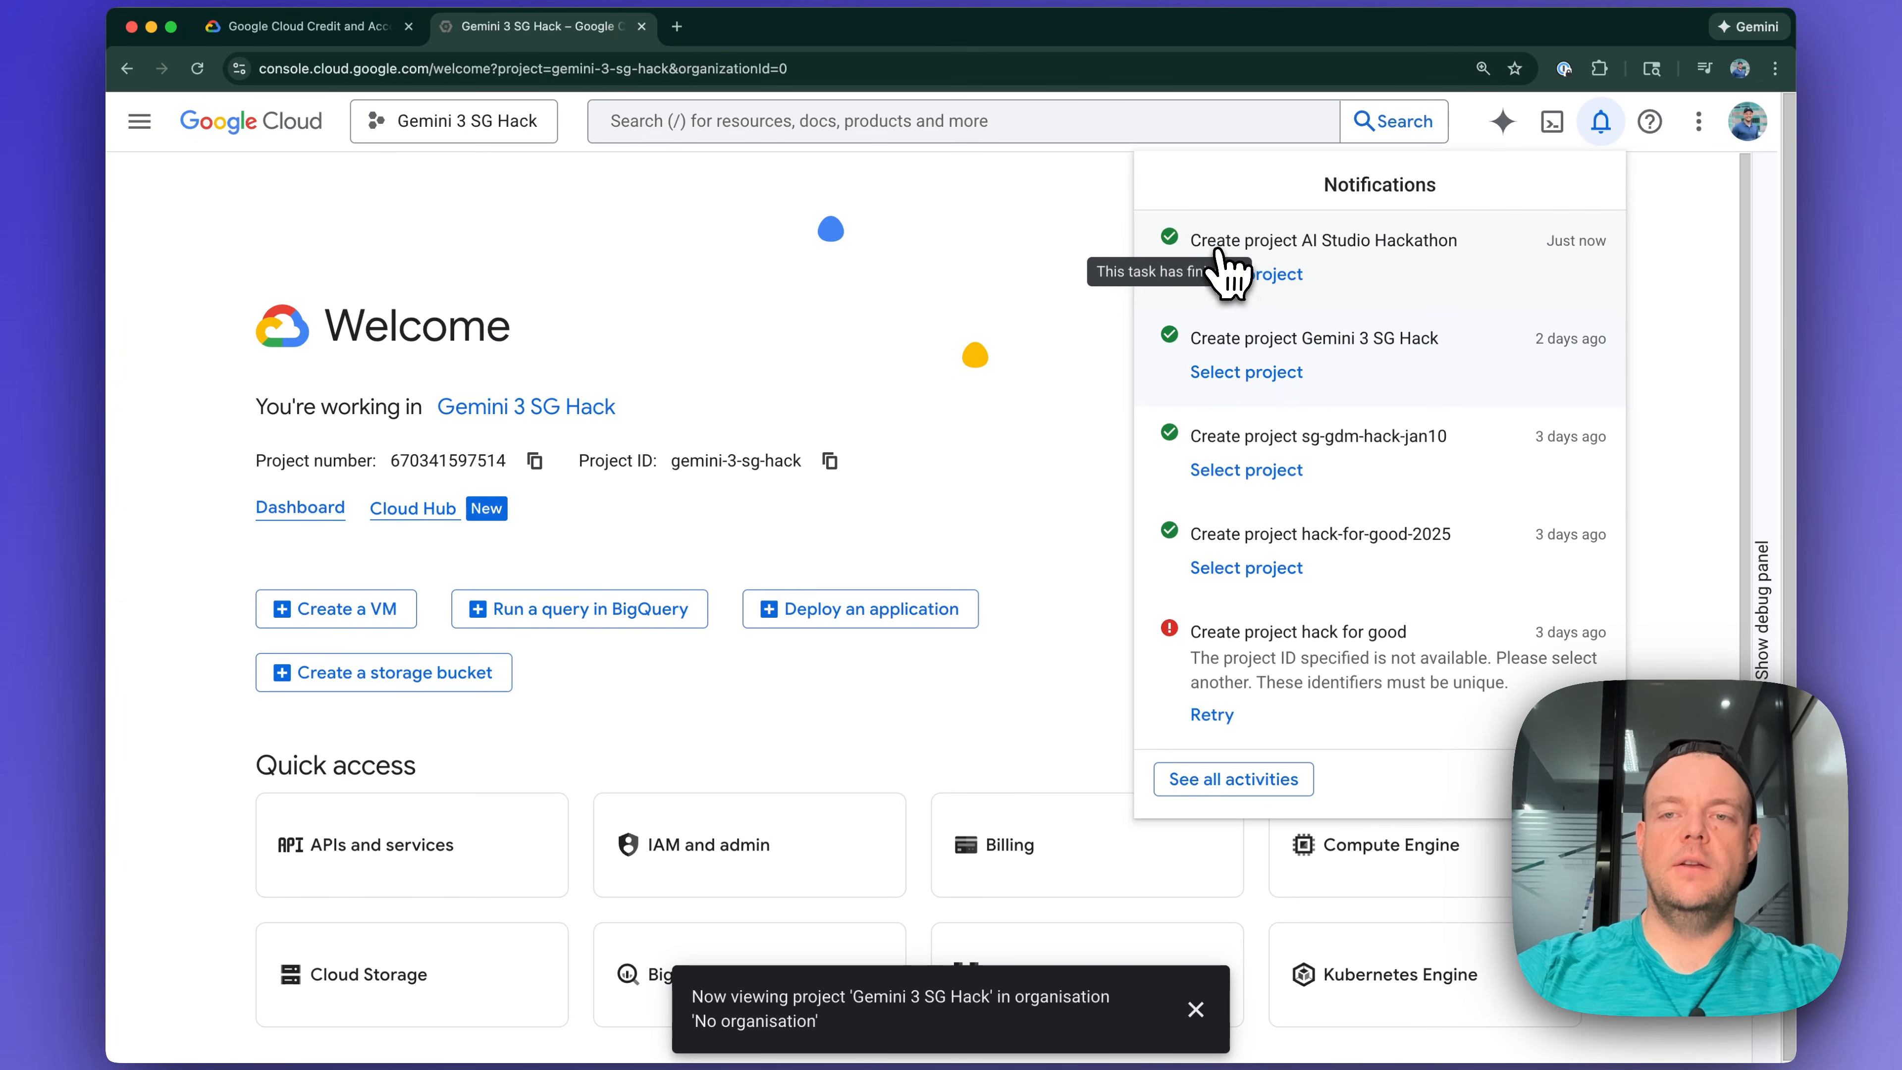
Switch to the AI Studio Hackathon project and open its linked billing account.
click(1265, 276)
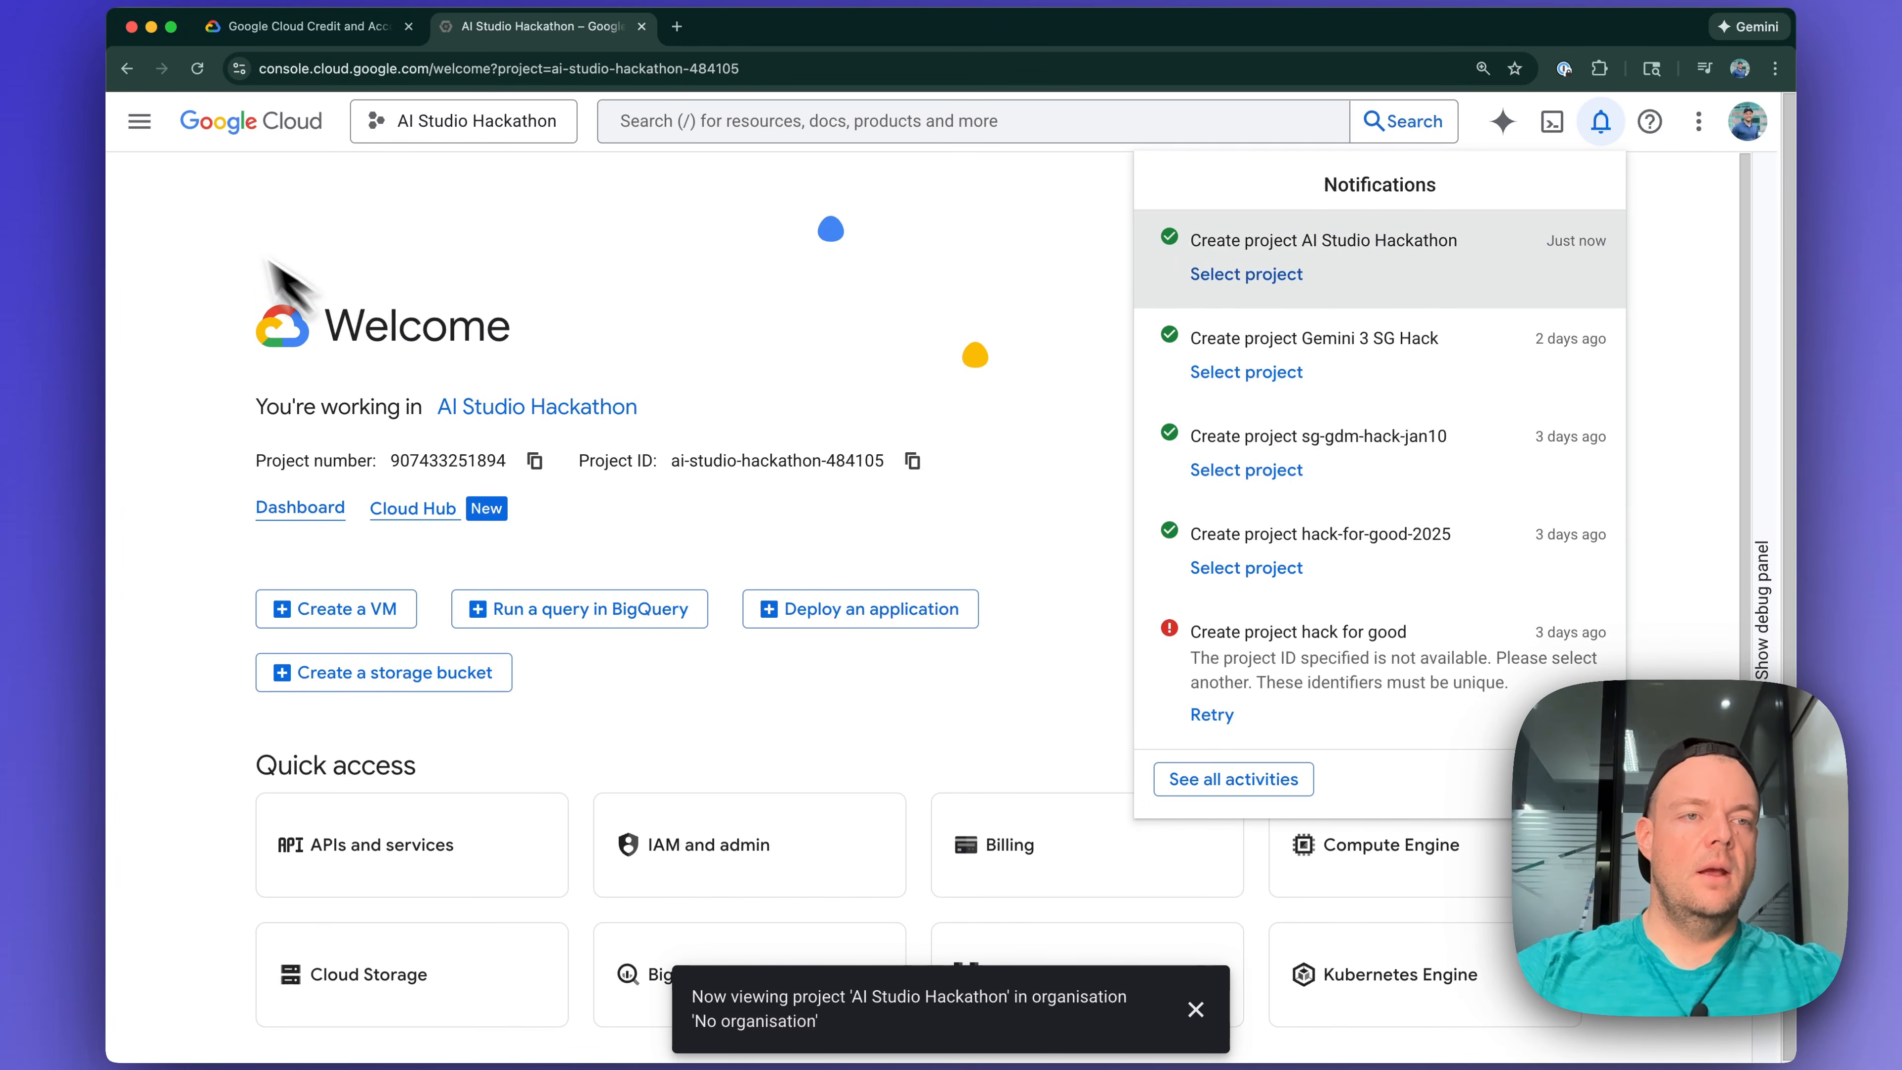
click(134, 135)
click(138, 124)
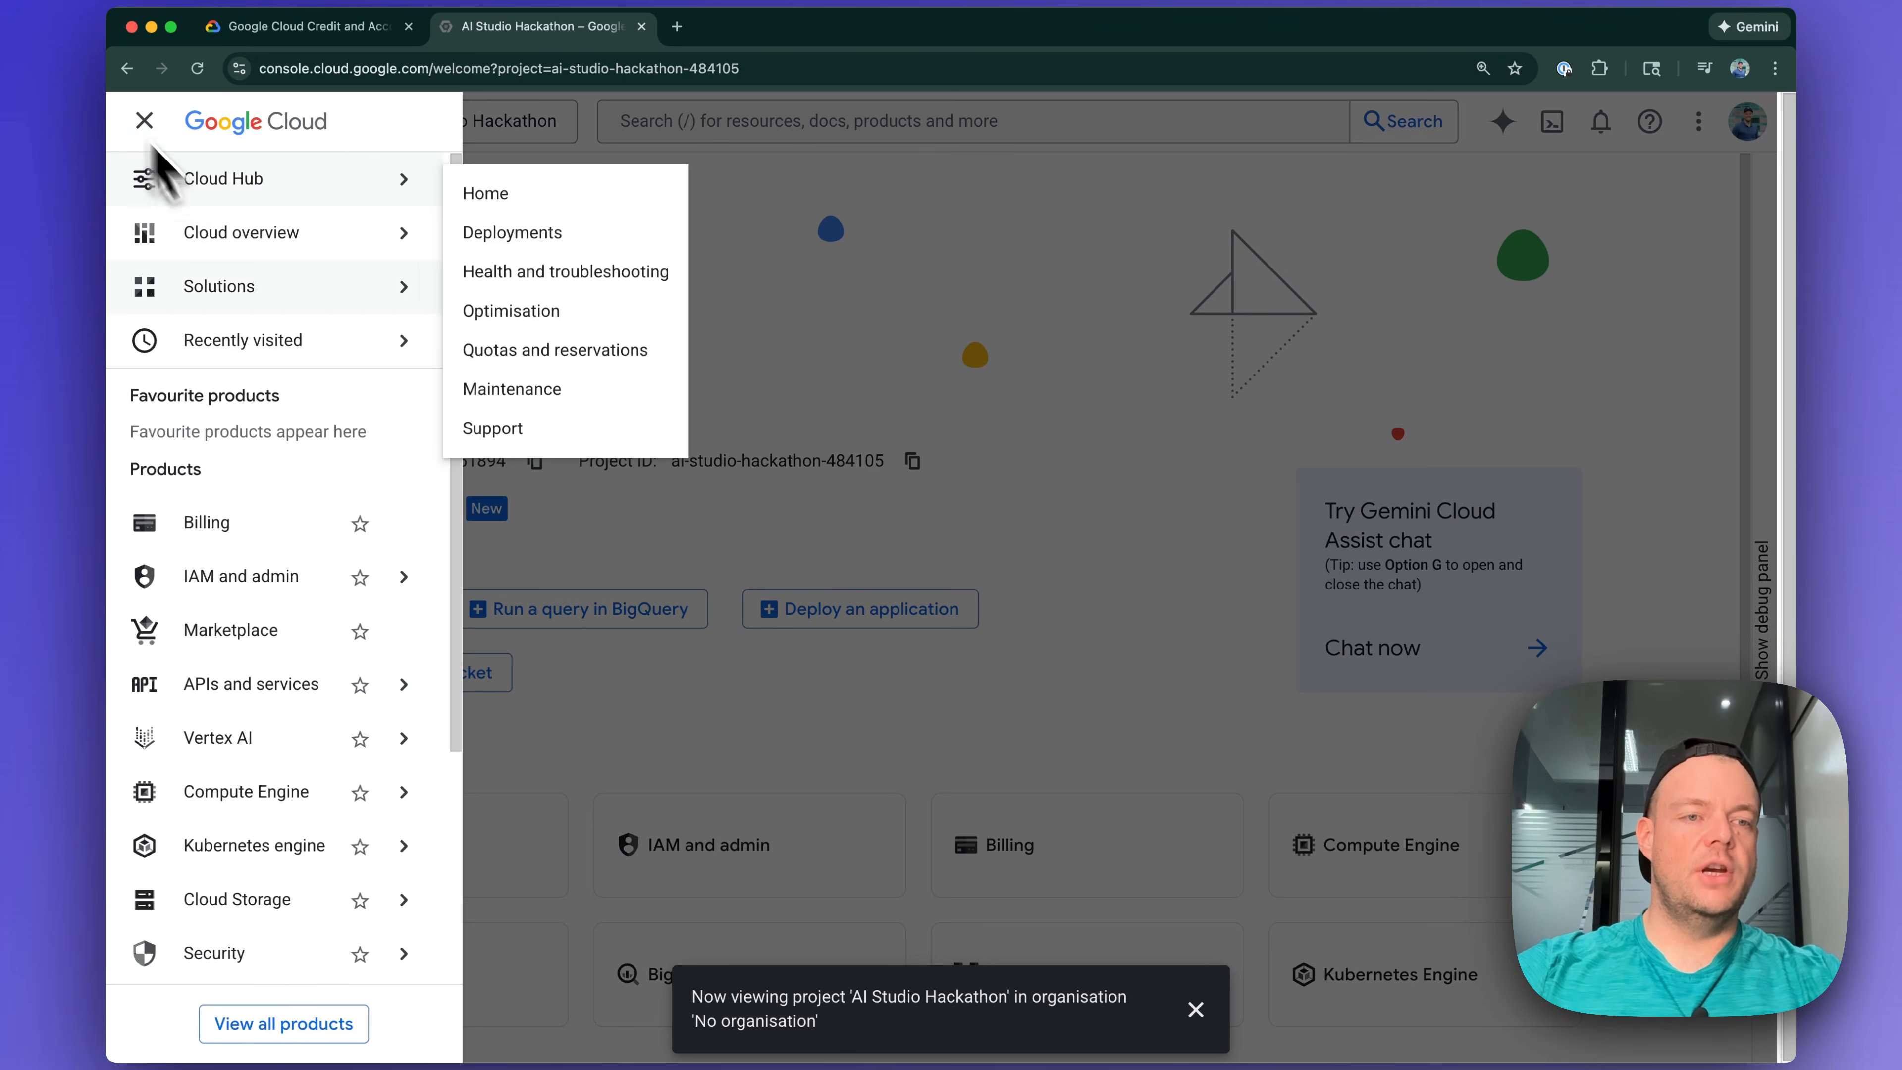
click(220, 525)
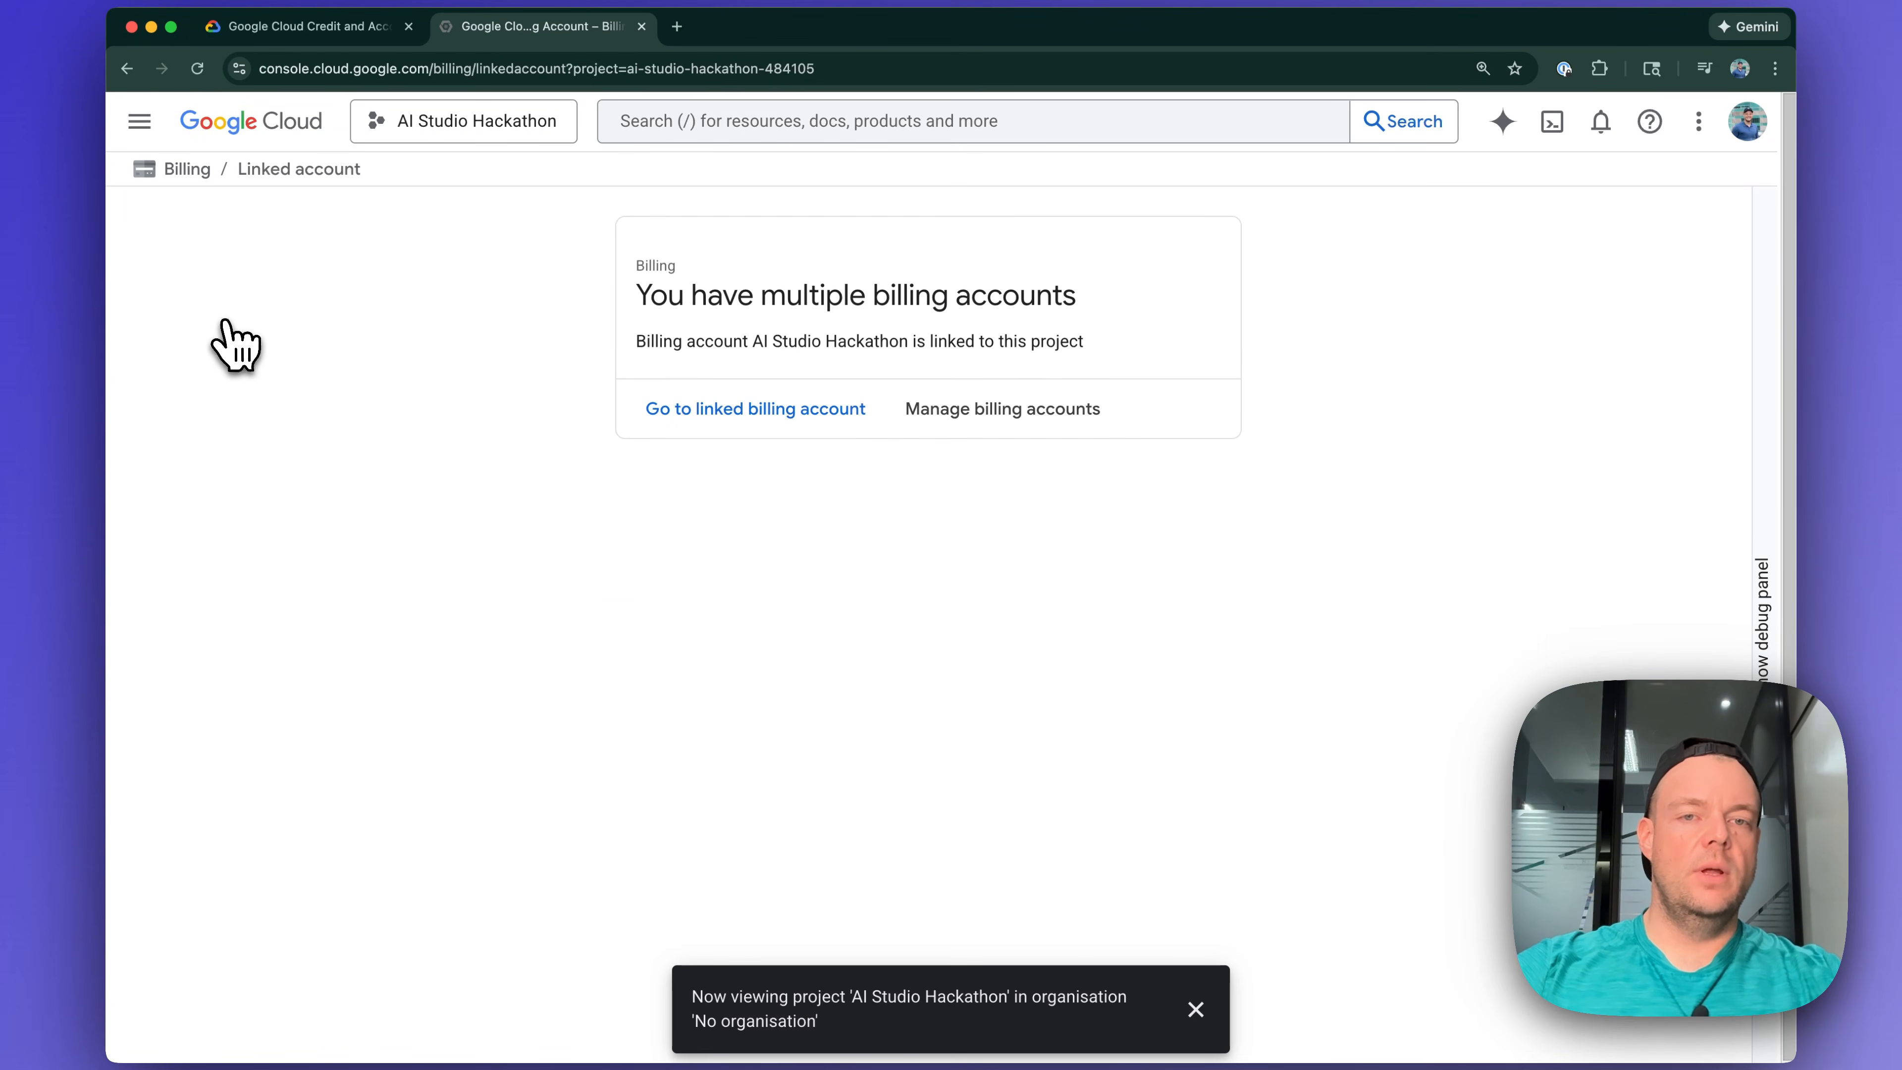
click(759, 419)
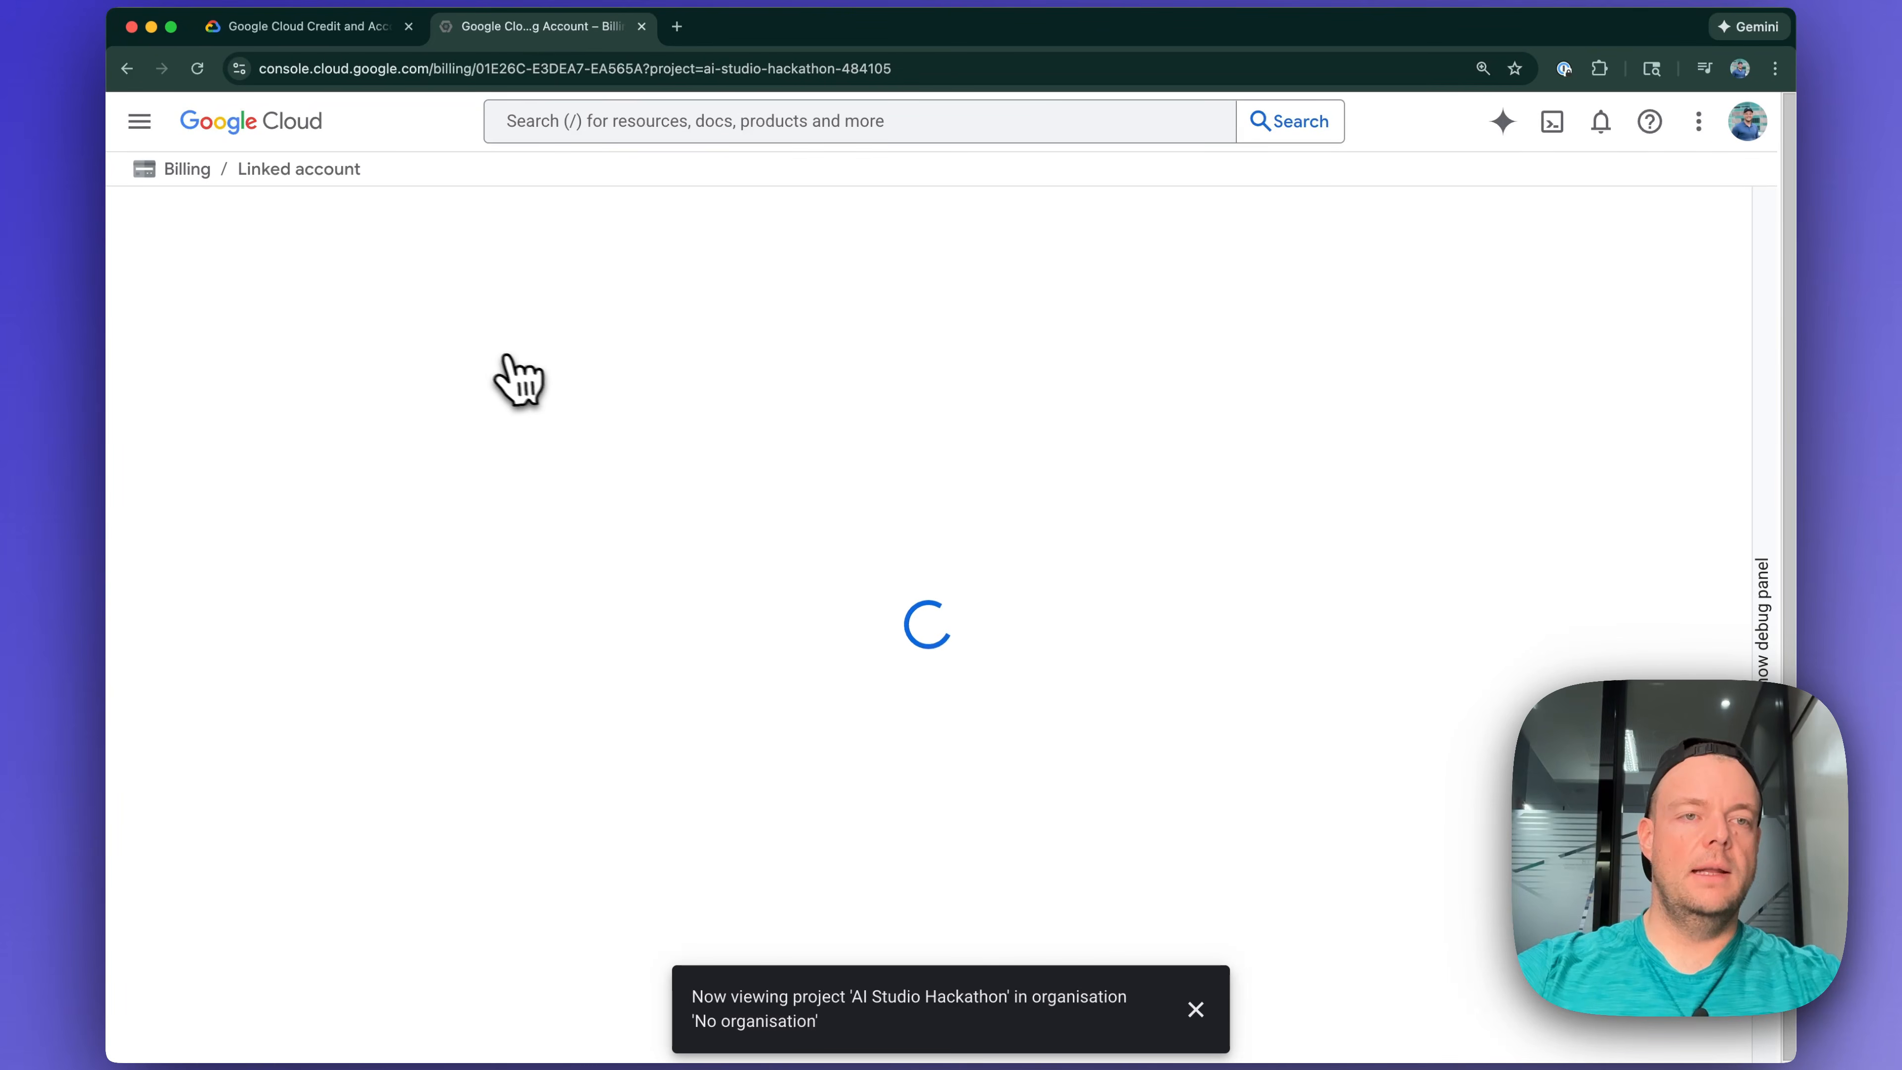
Examine the billing account's issued credits, including the credit name, remaining value, usage scope and validity dates.
scroll(299, 525, down, 1)
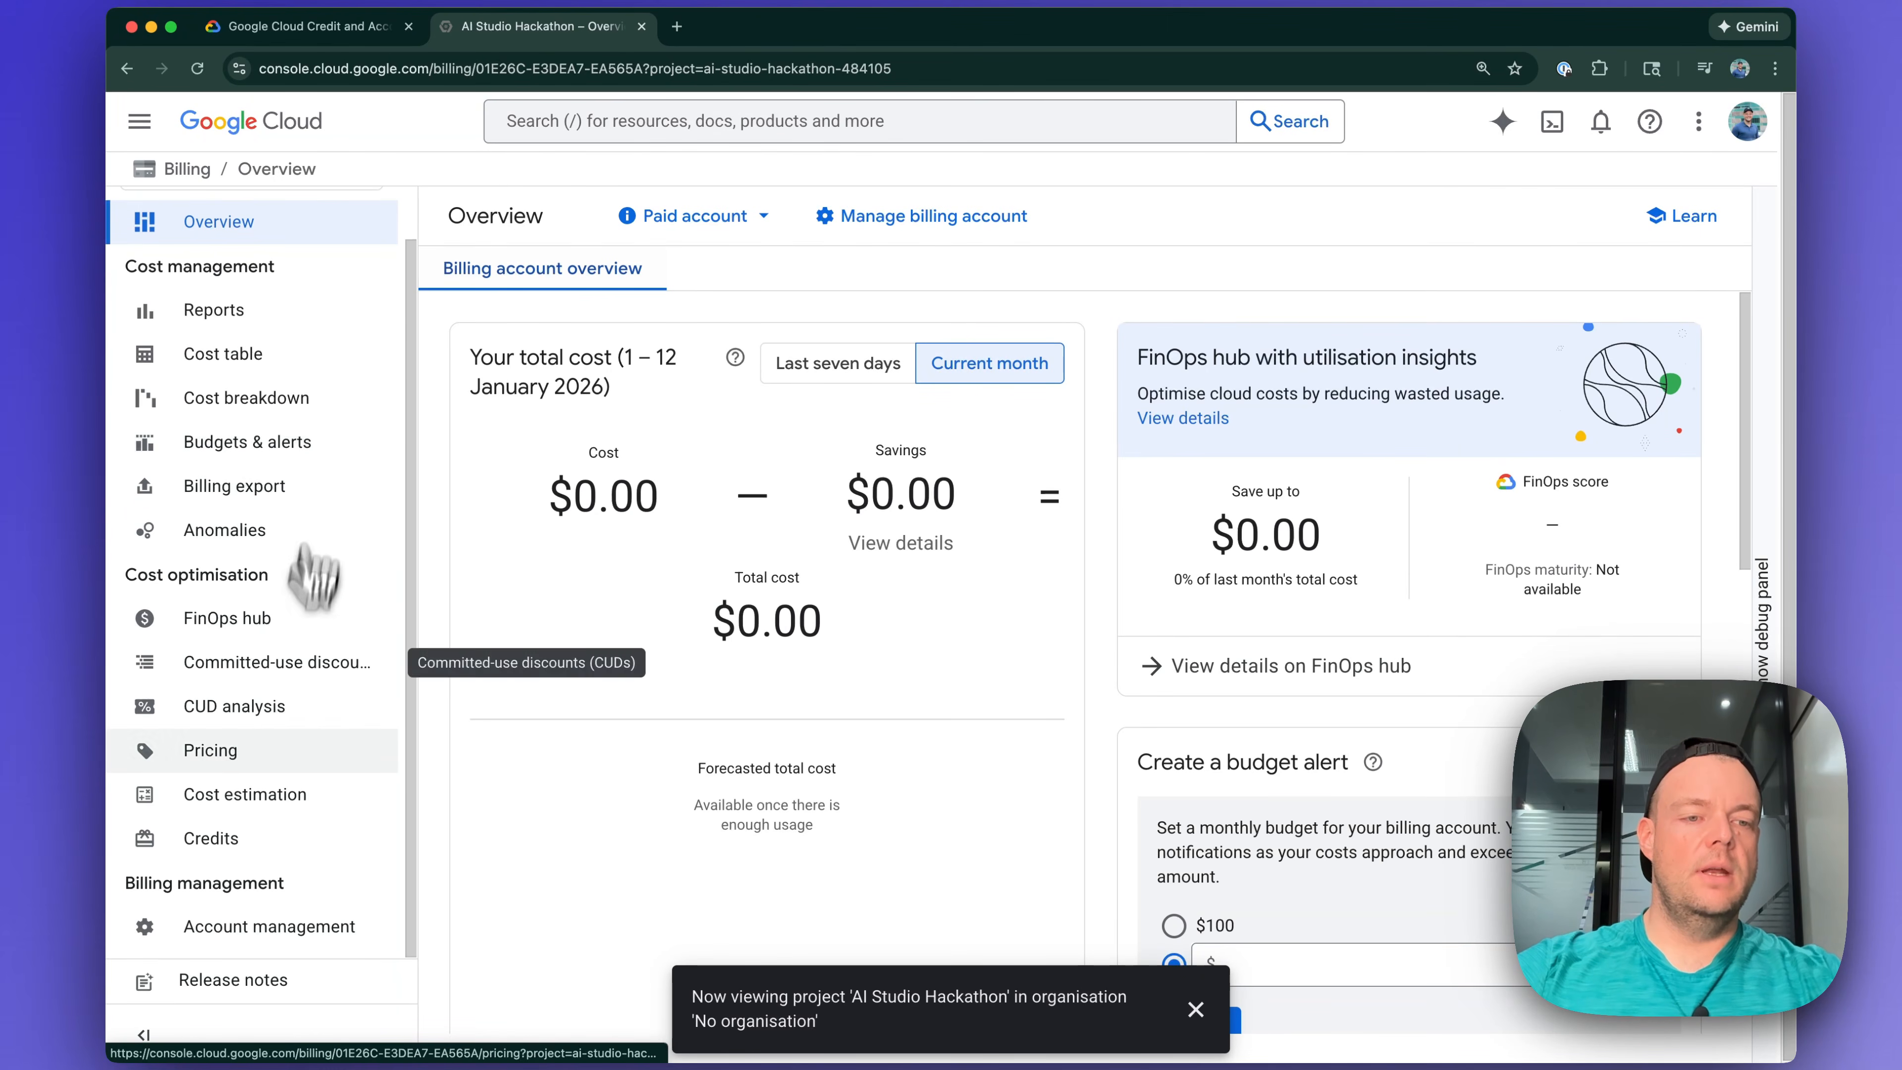
click(213, 841)
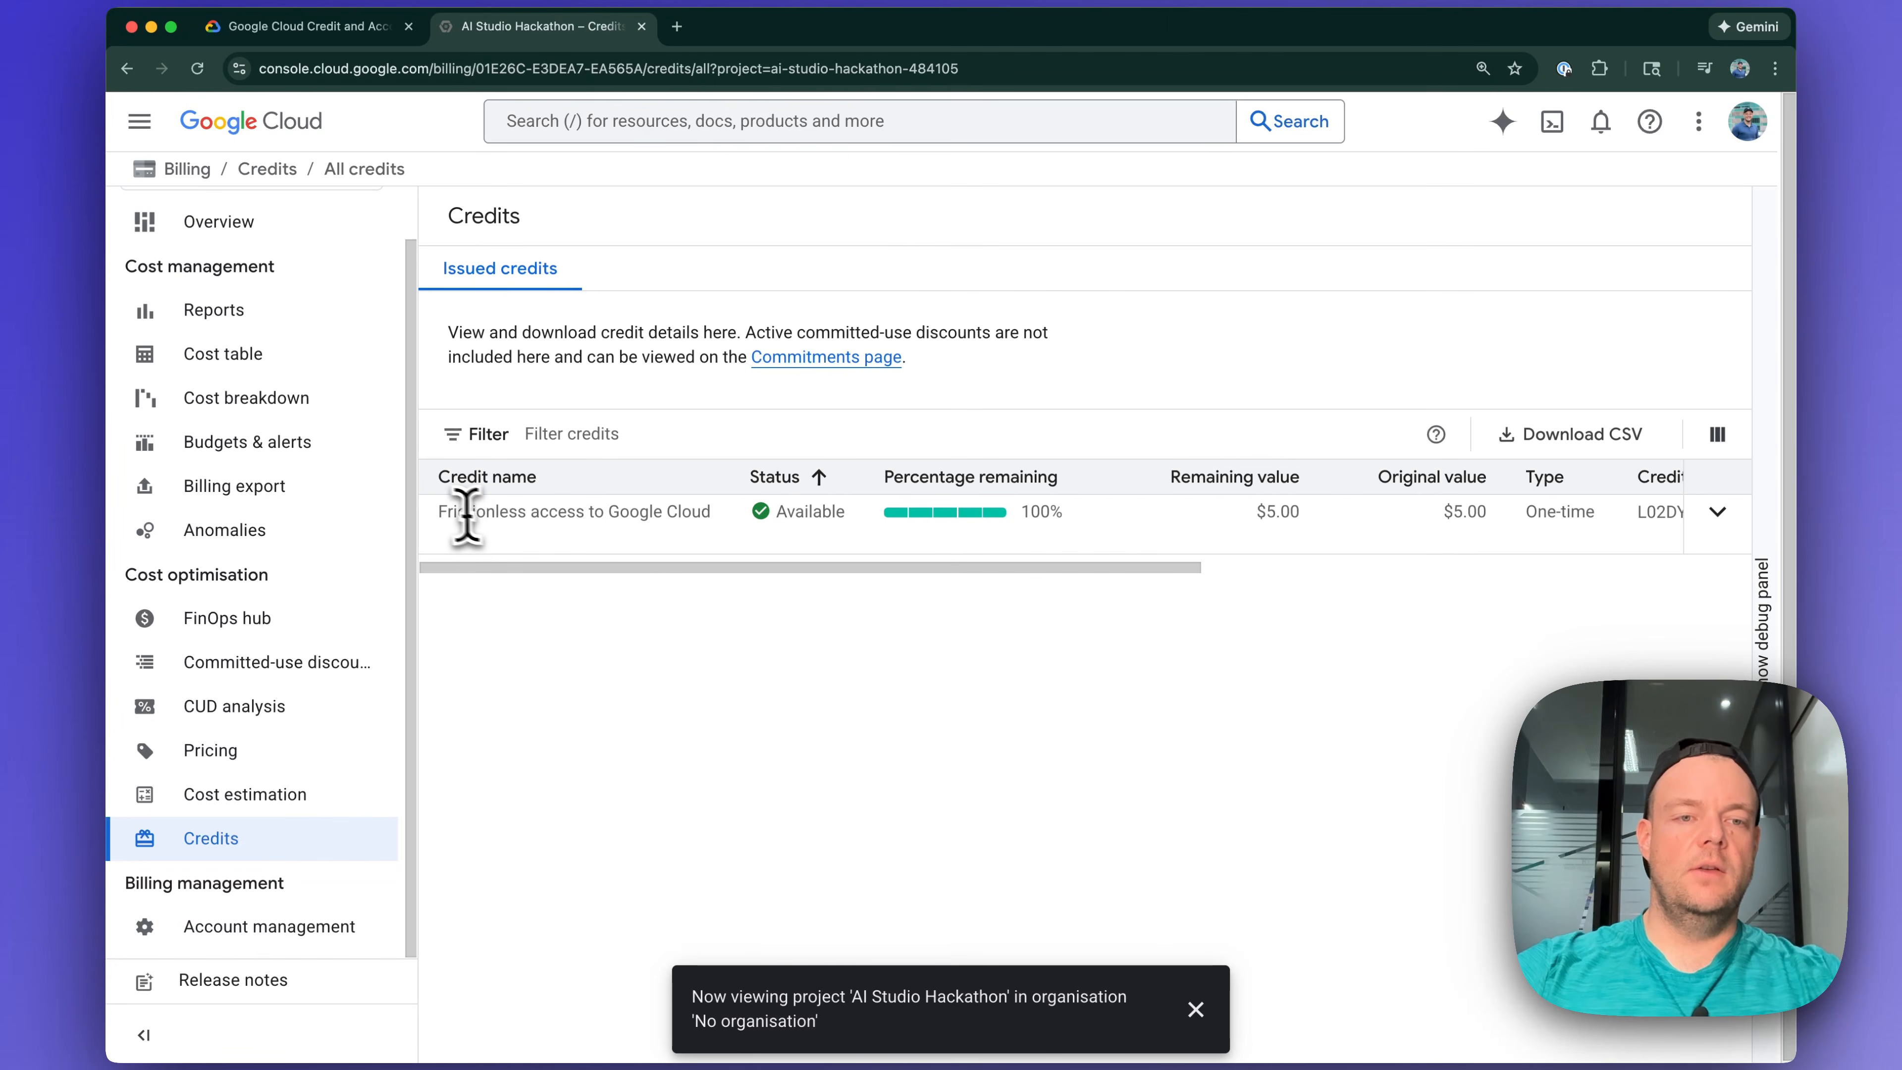
drag(441, 512, 707, 511)
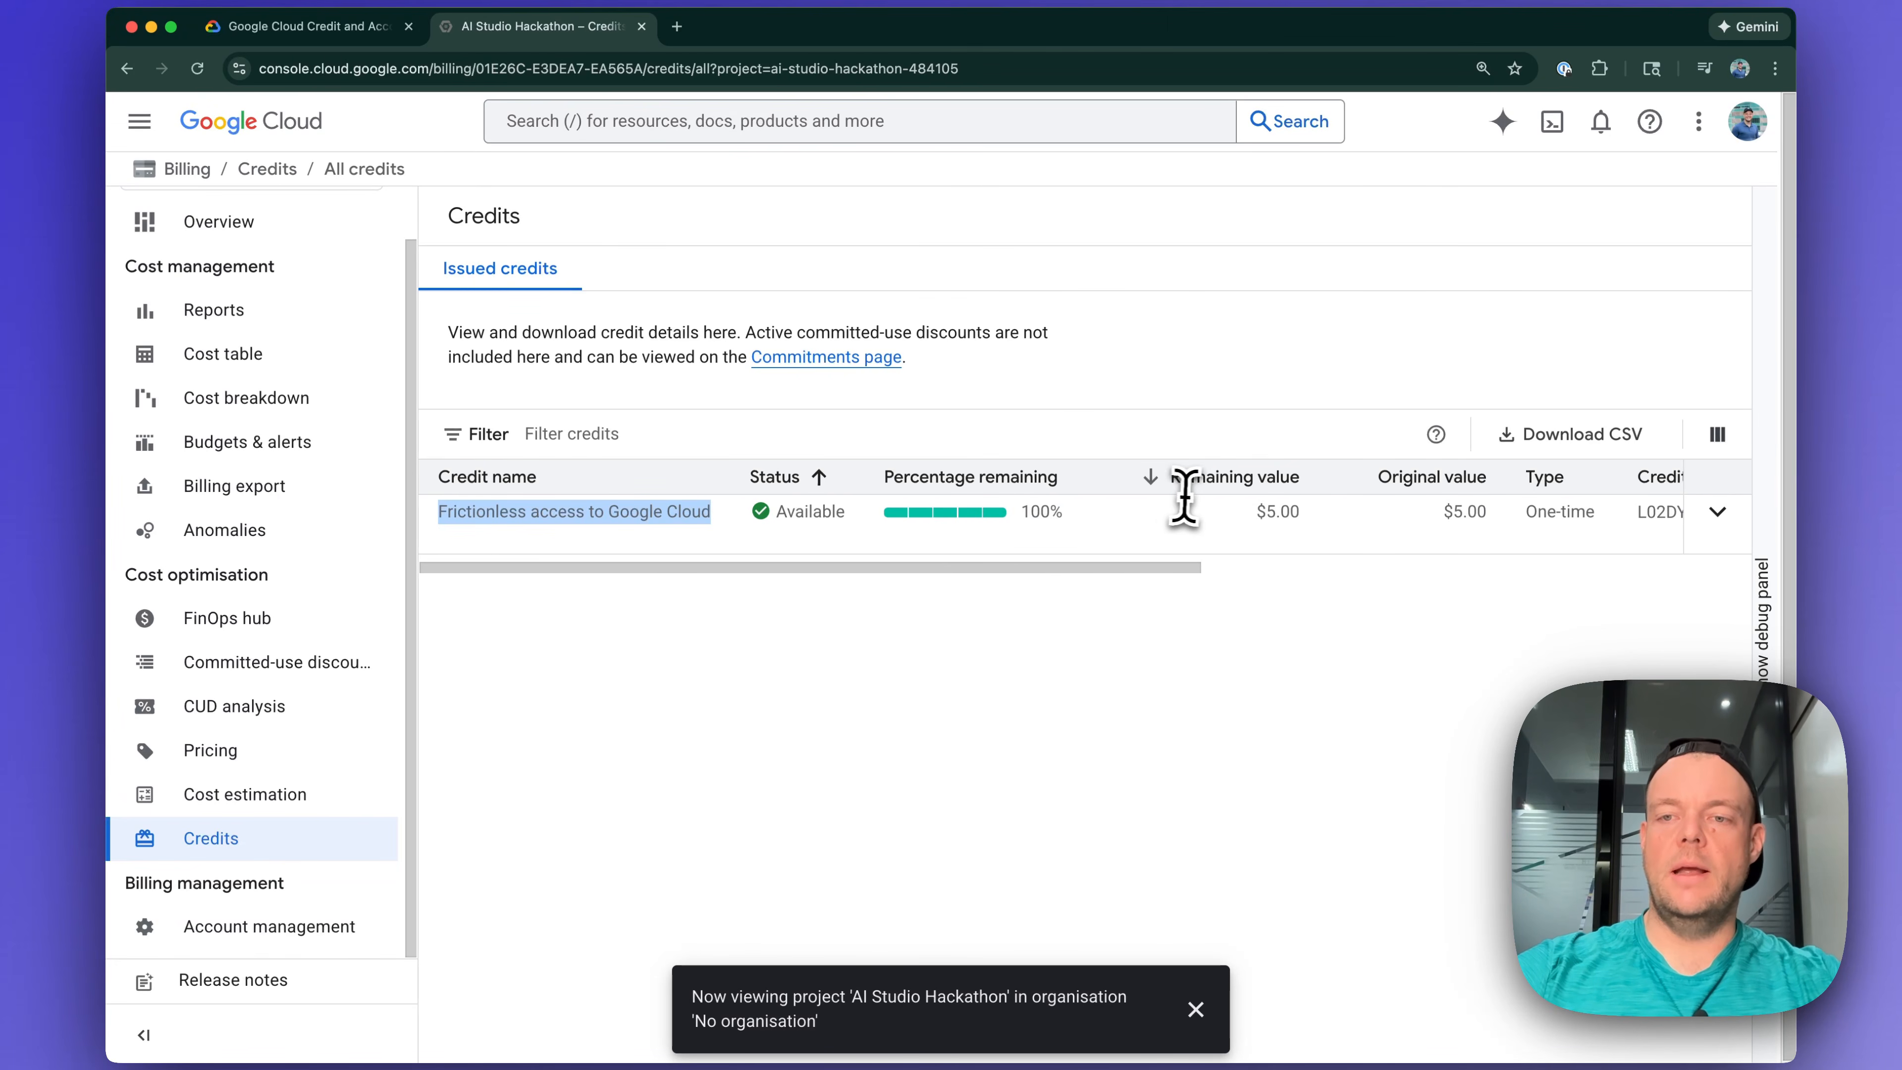
scroll(1227, 494, right, 1)
scroll(1239, 496, right, 6)
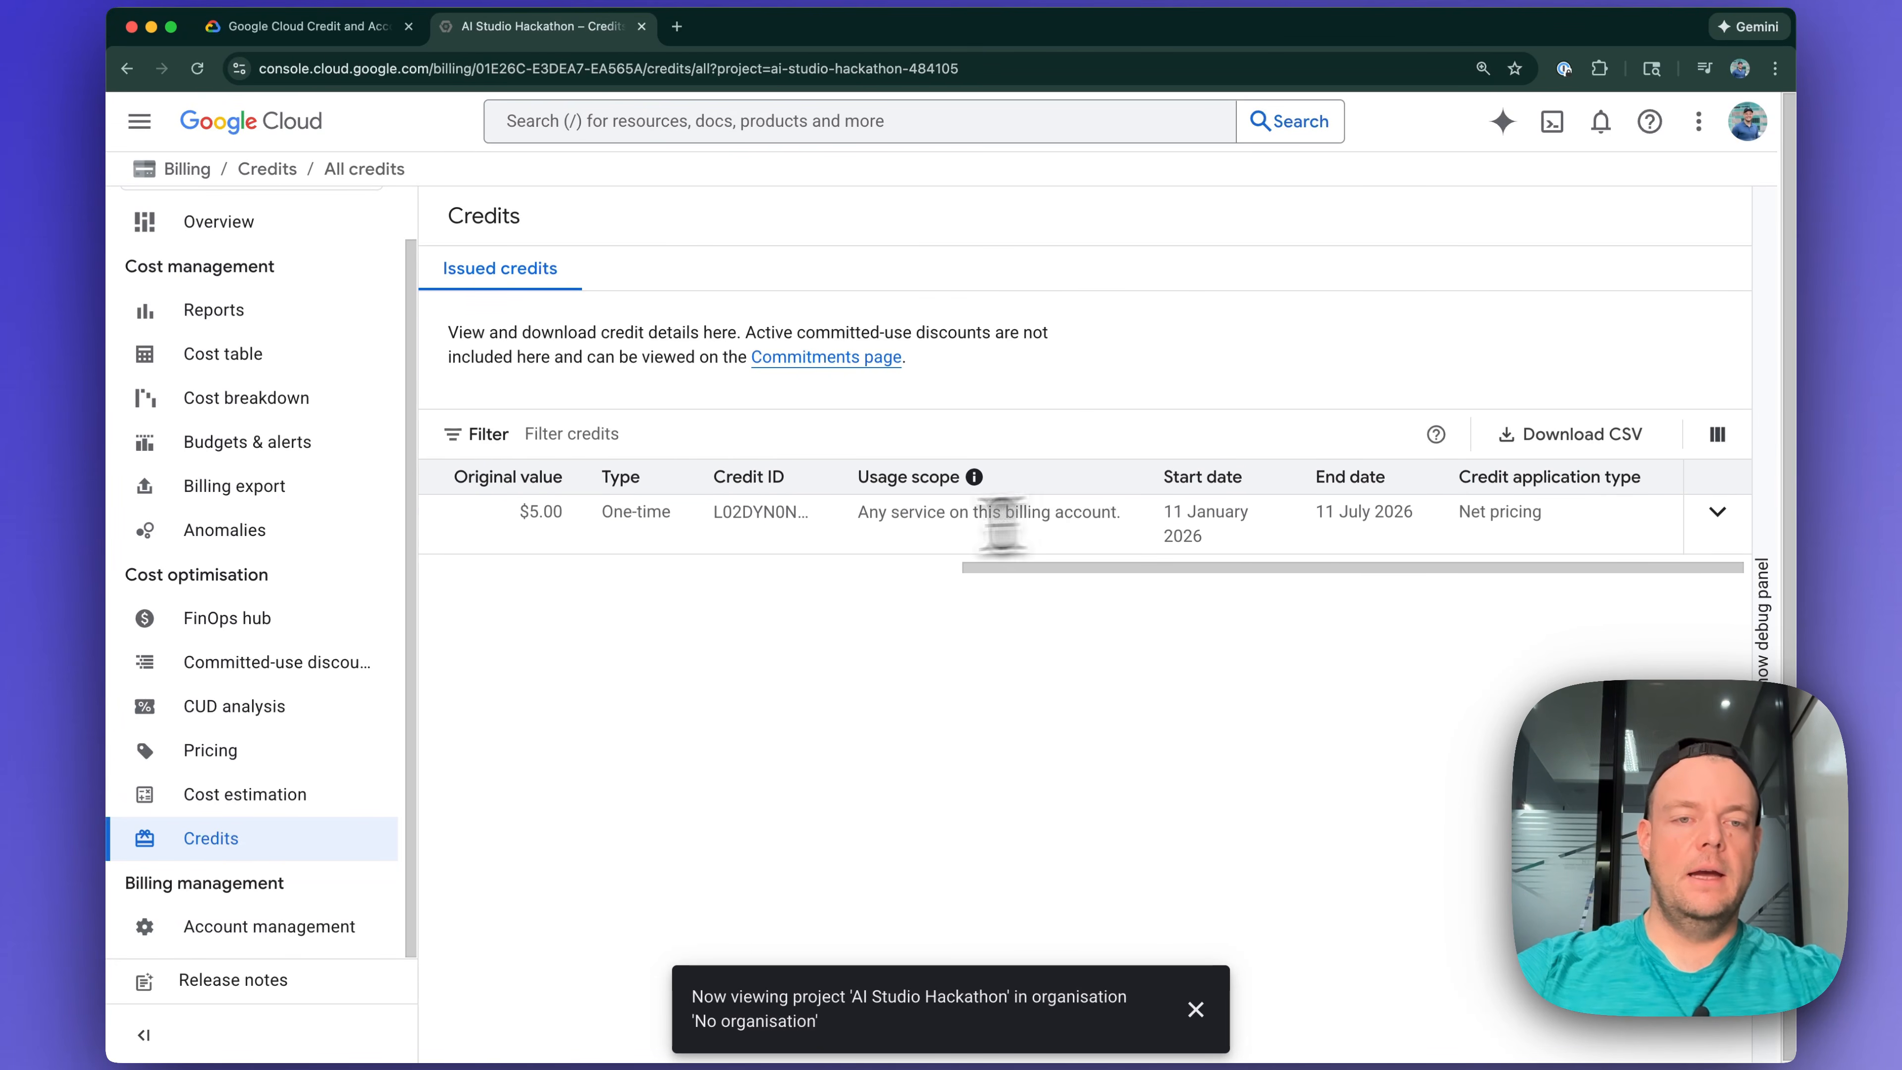
scroll(862, 510, left, 2)
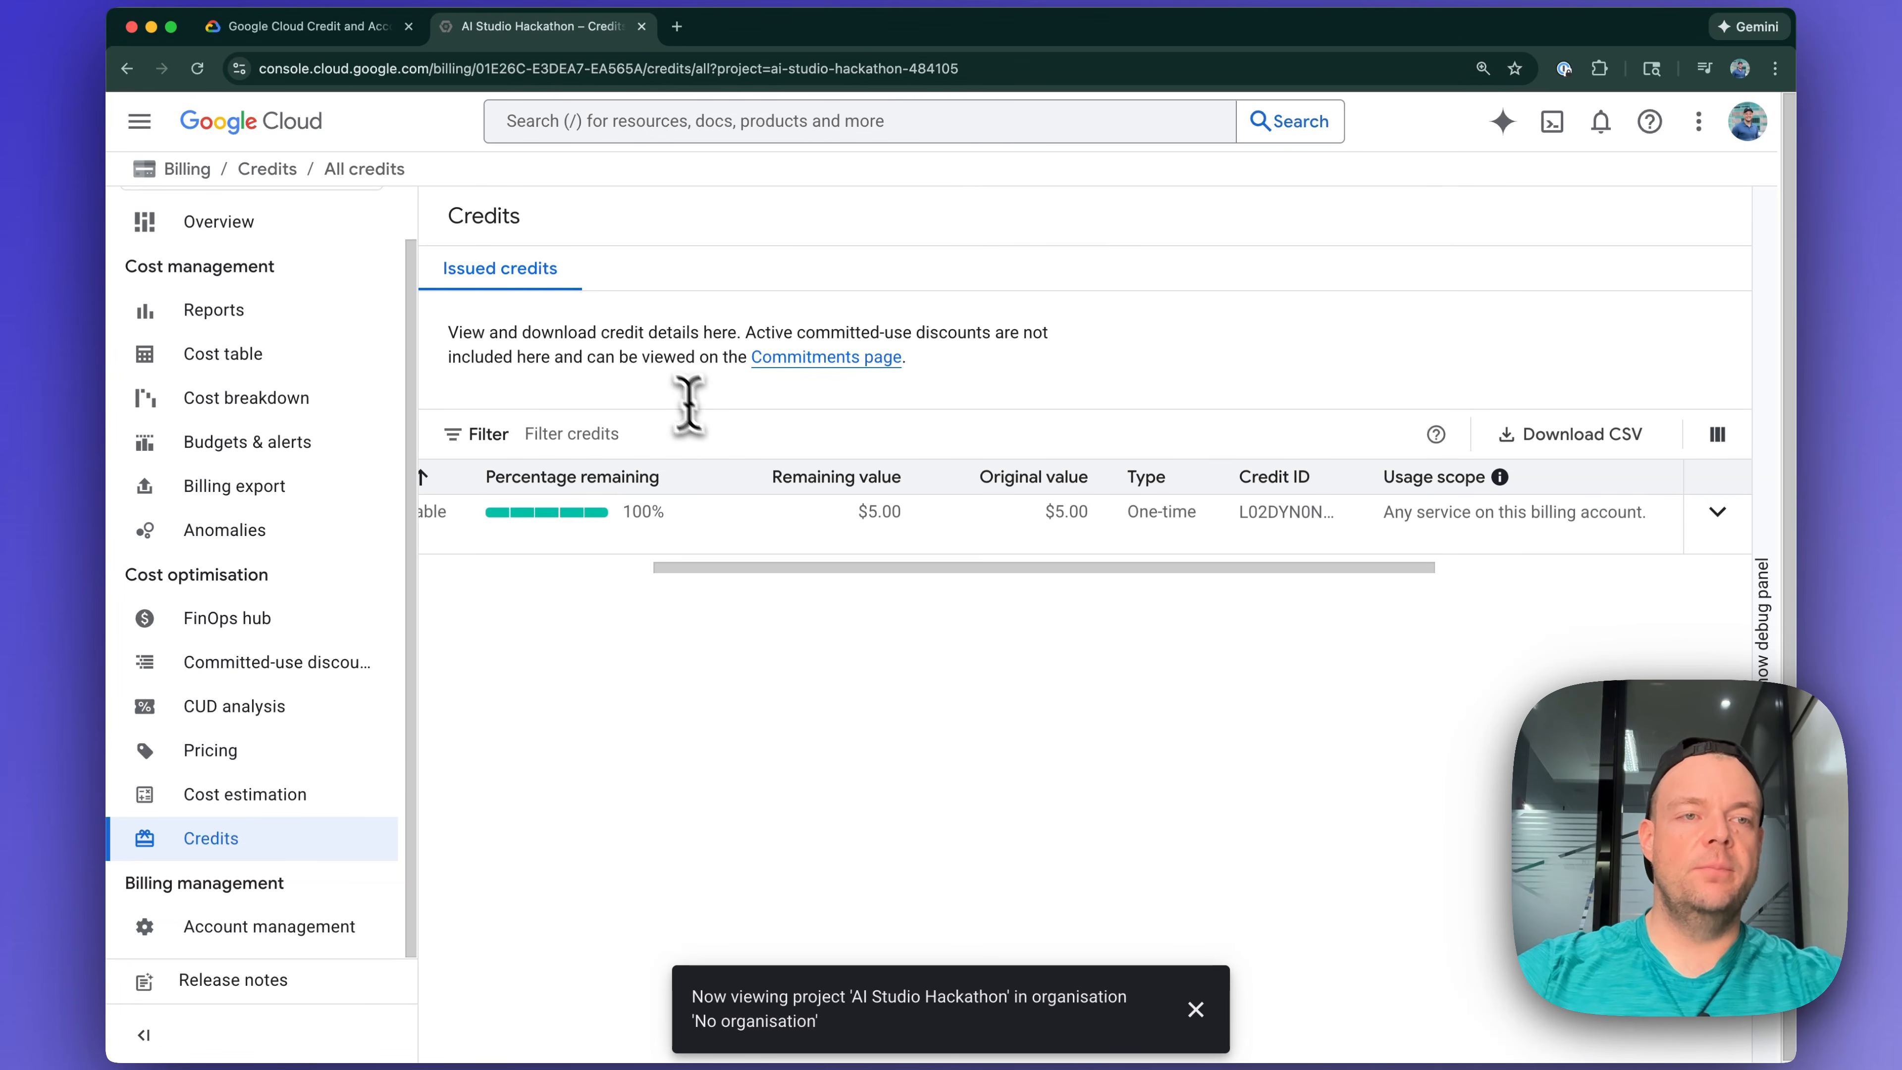
scroll(360, 326, up, 1)
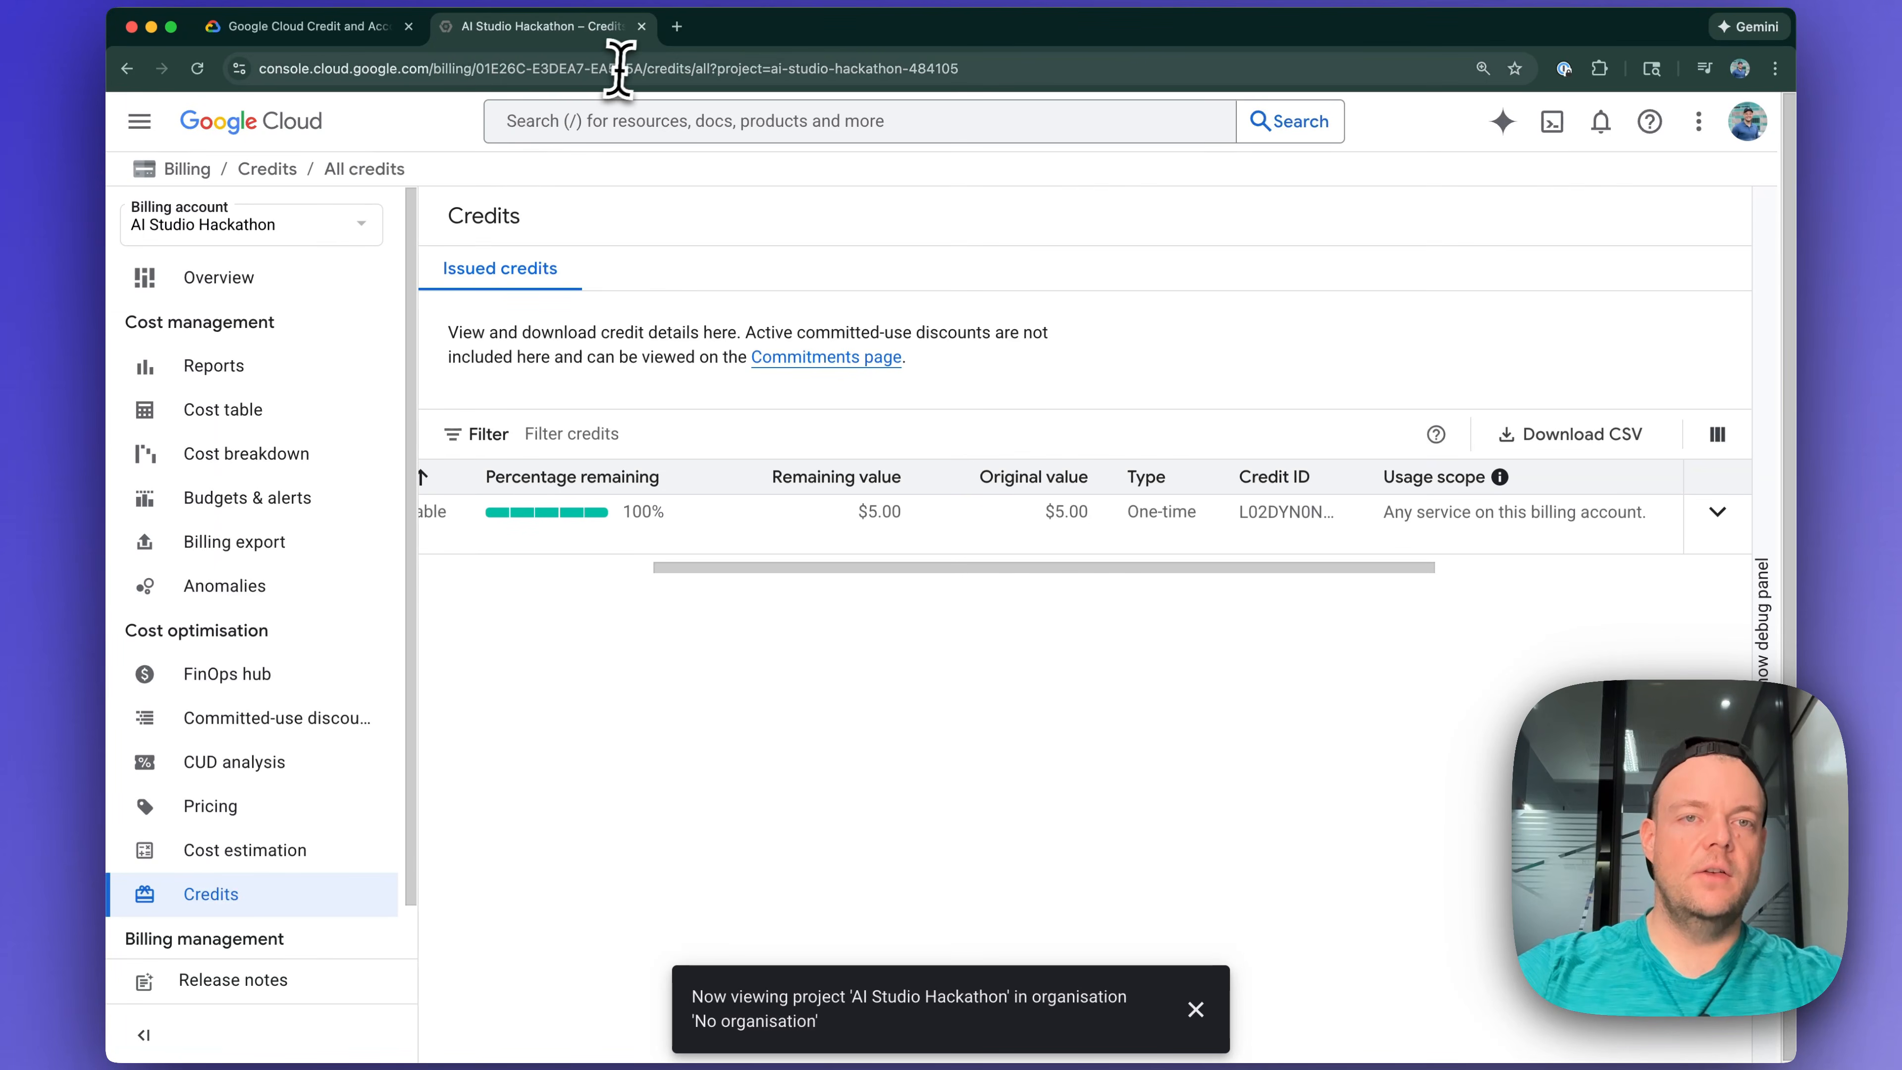
Open ai.dev in a new browser tab and go to Google AI Studio's API keys page.
click(682, 31)
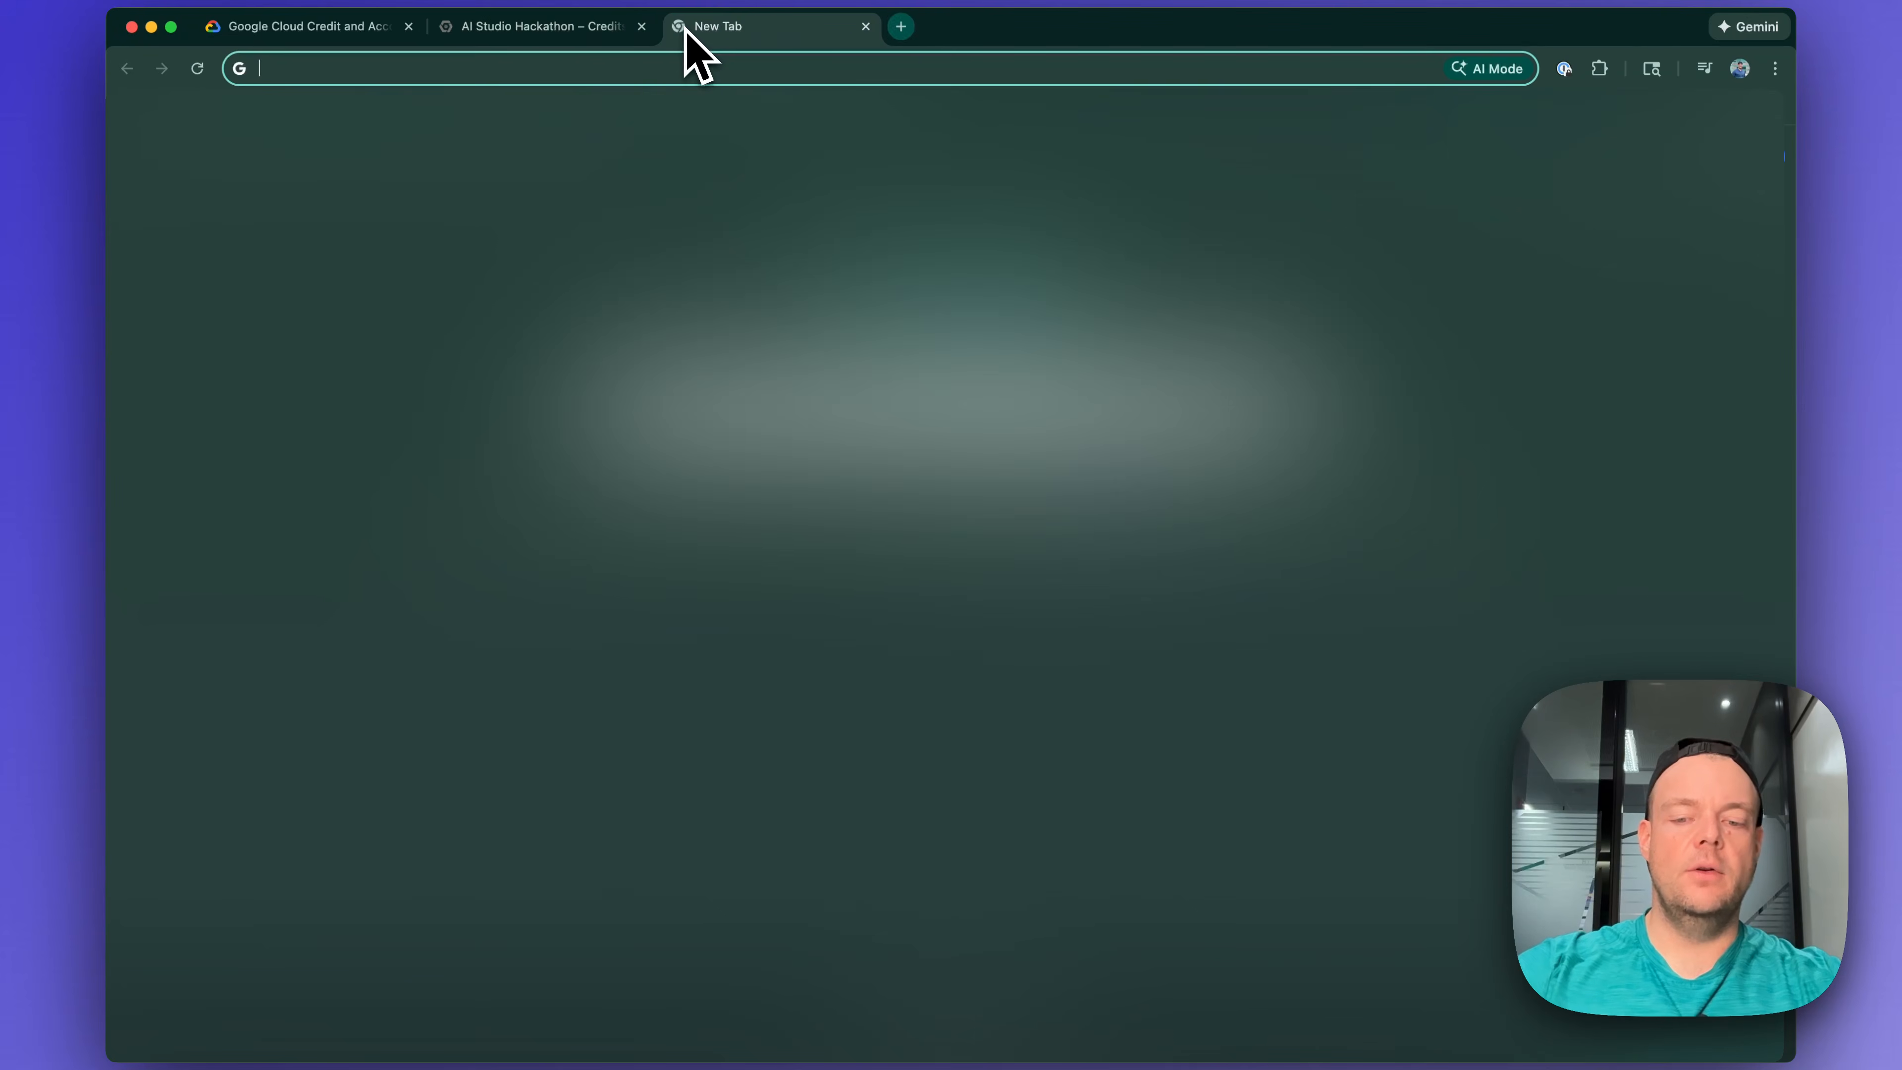
text(ai.dev)
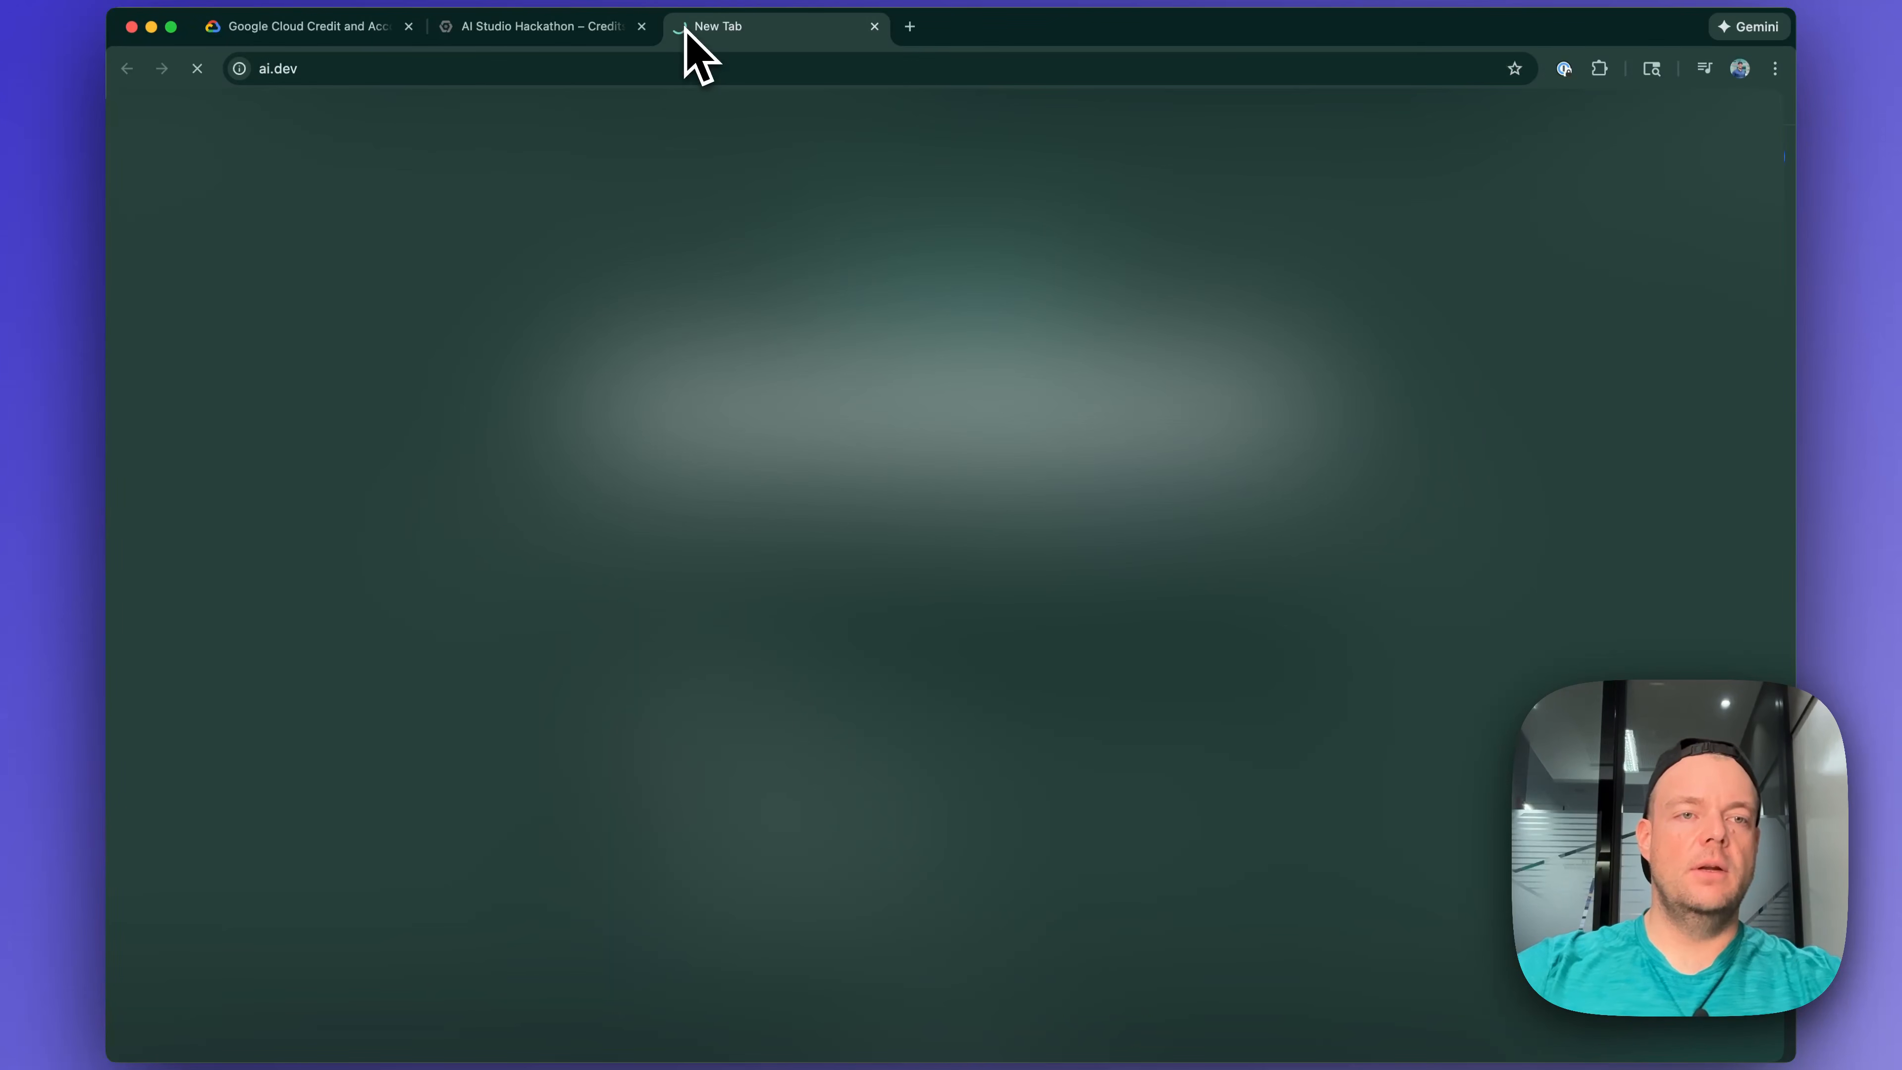
key(Return)
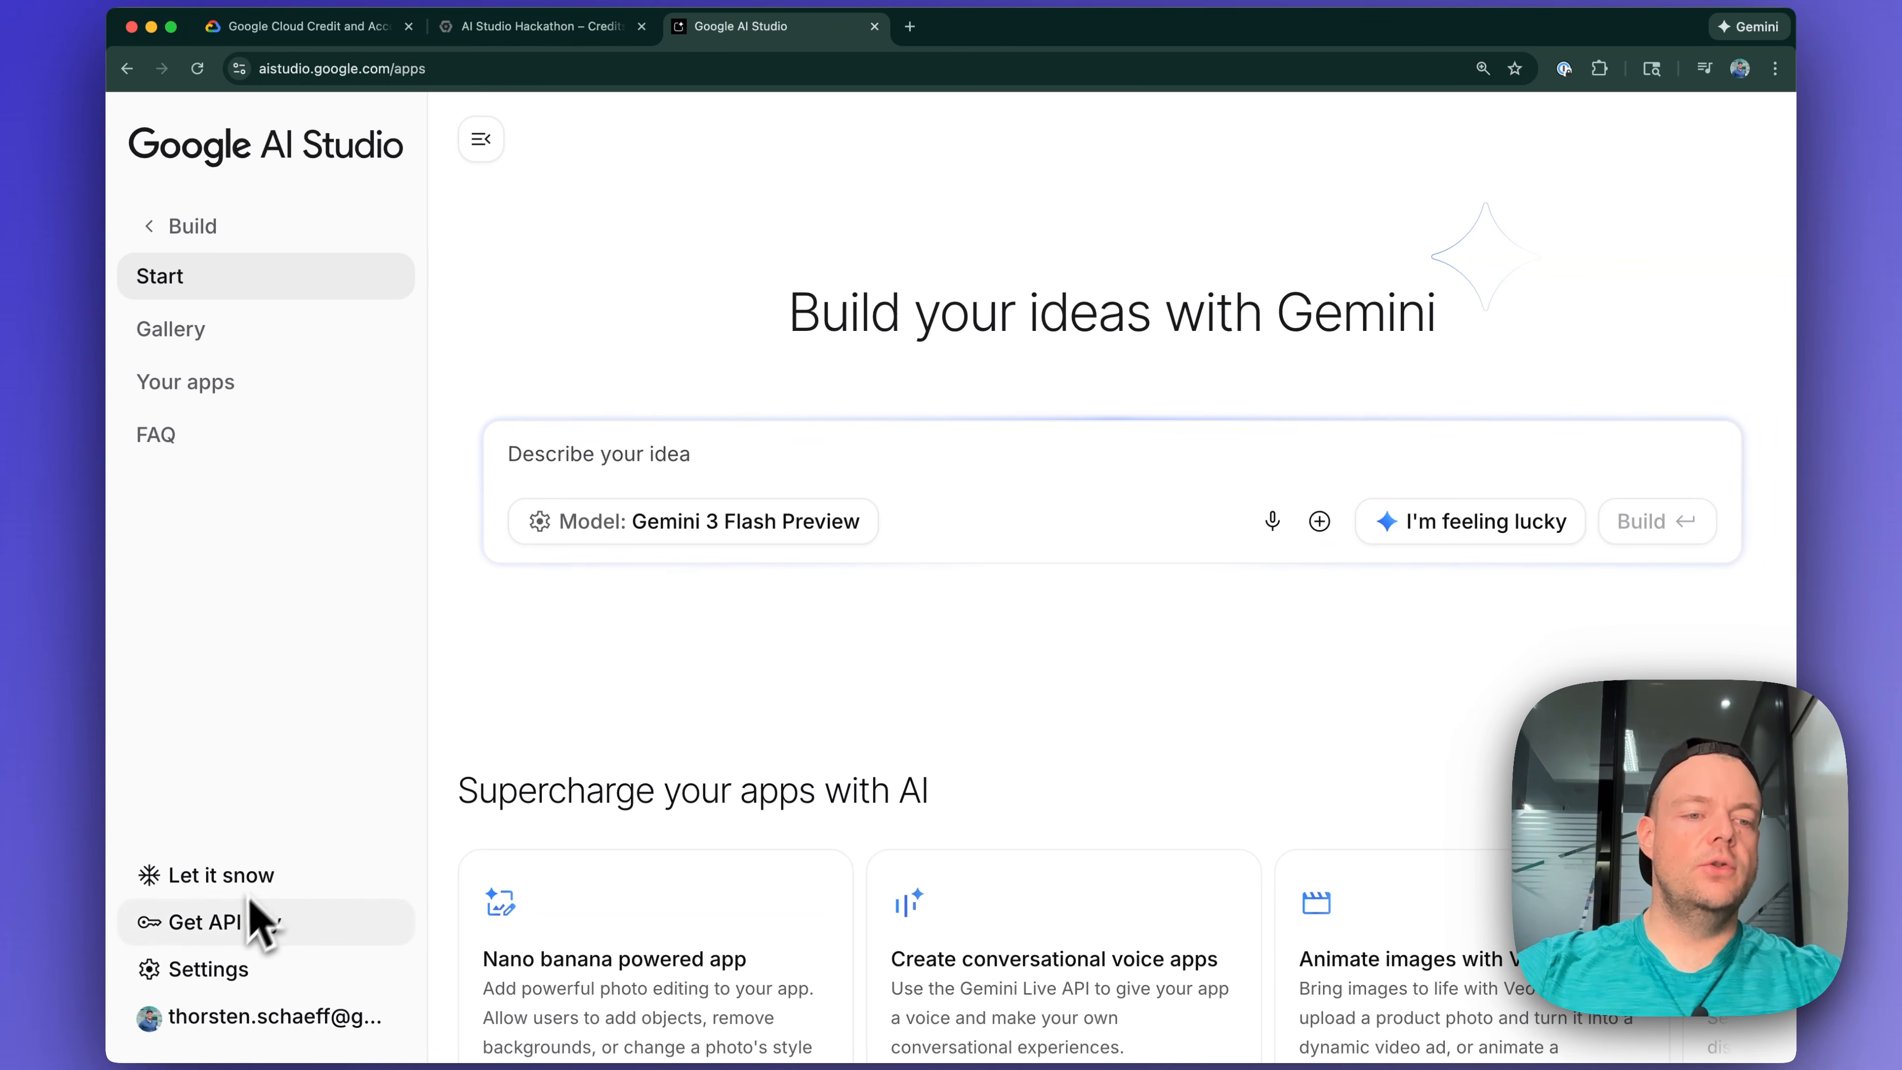
scroll(217, 606, down, 3)
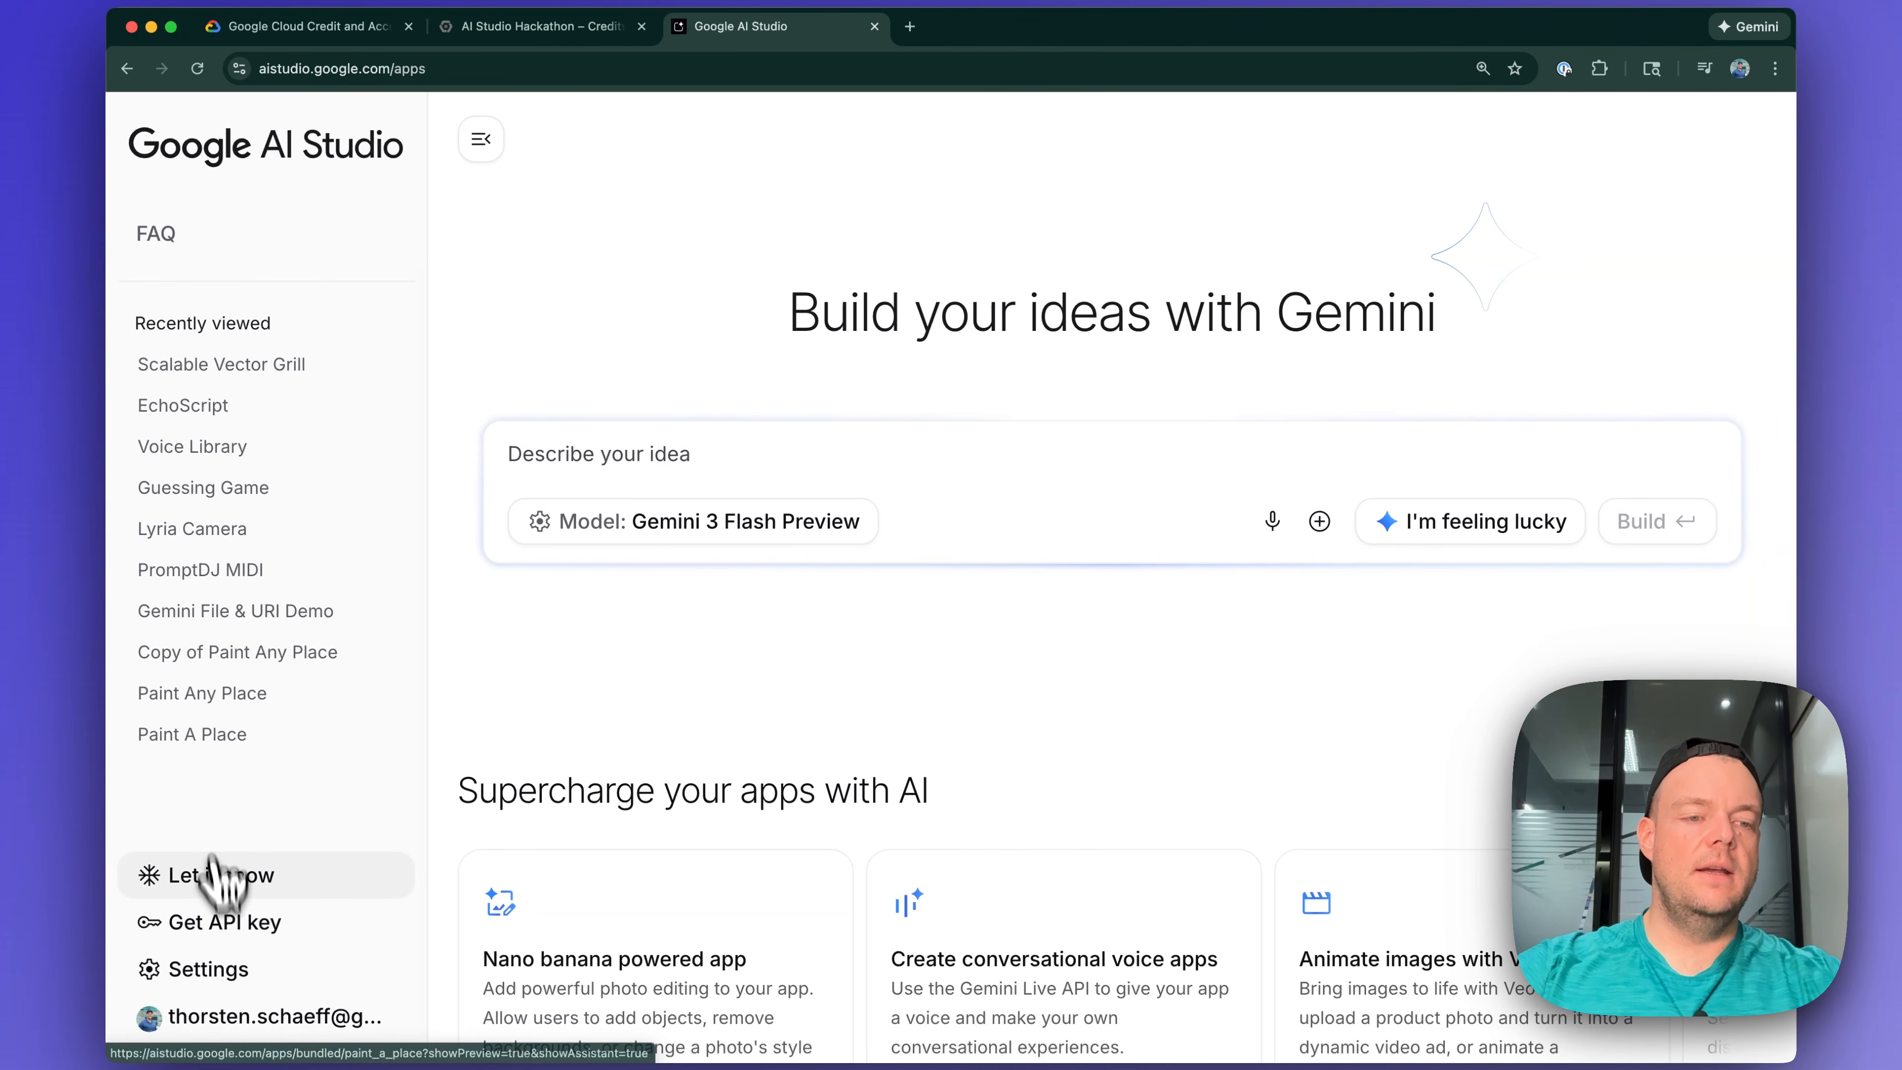
click(180, 922)
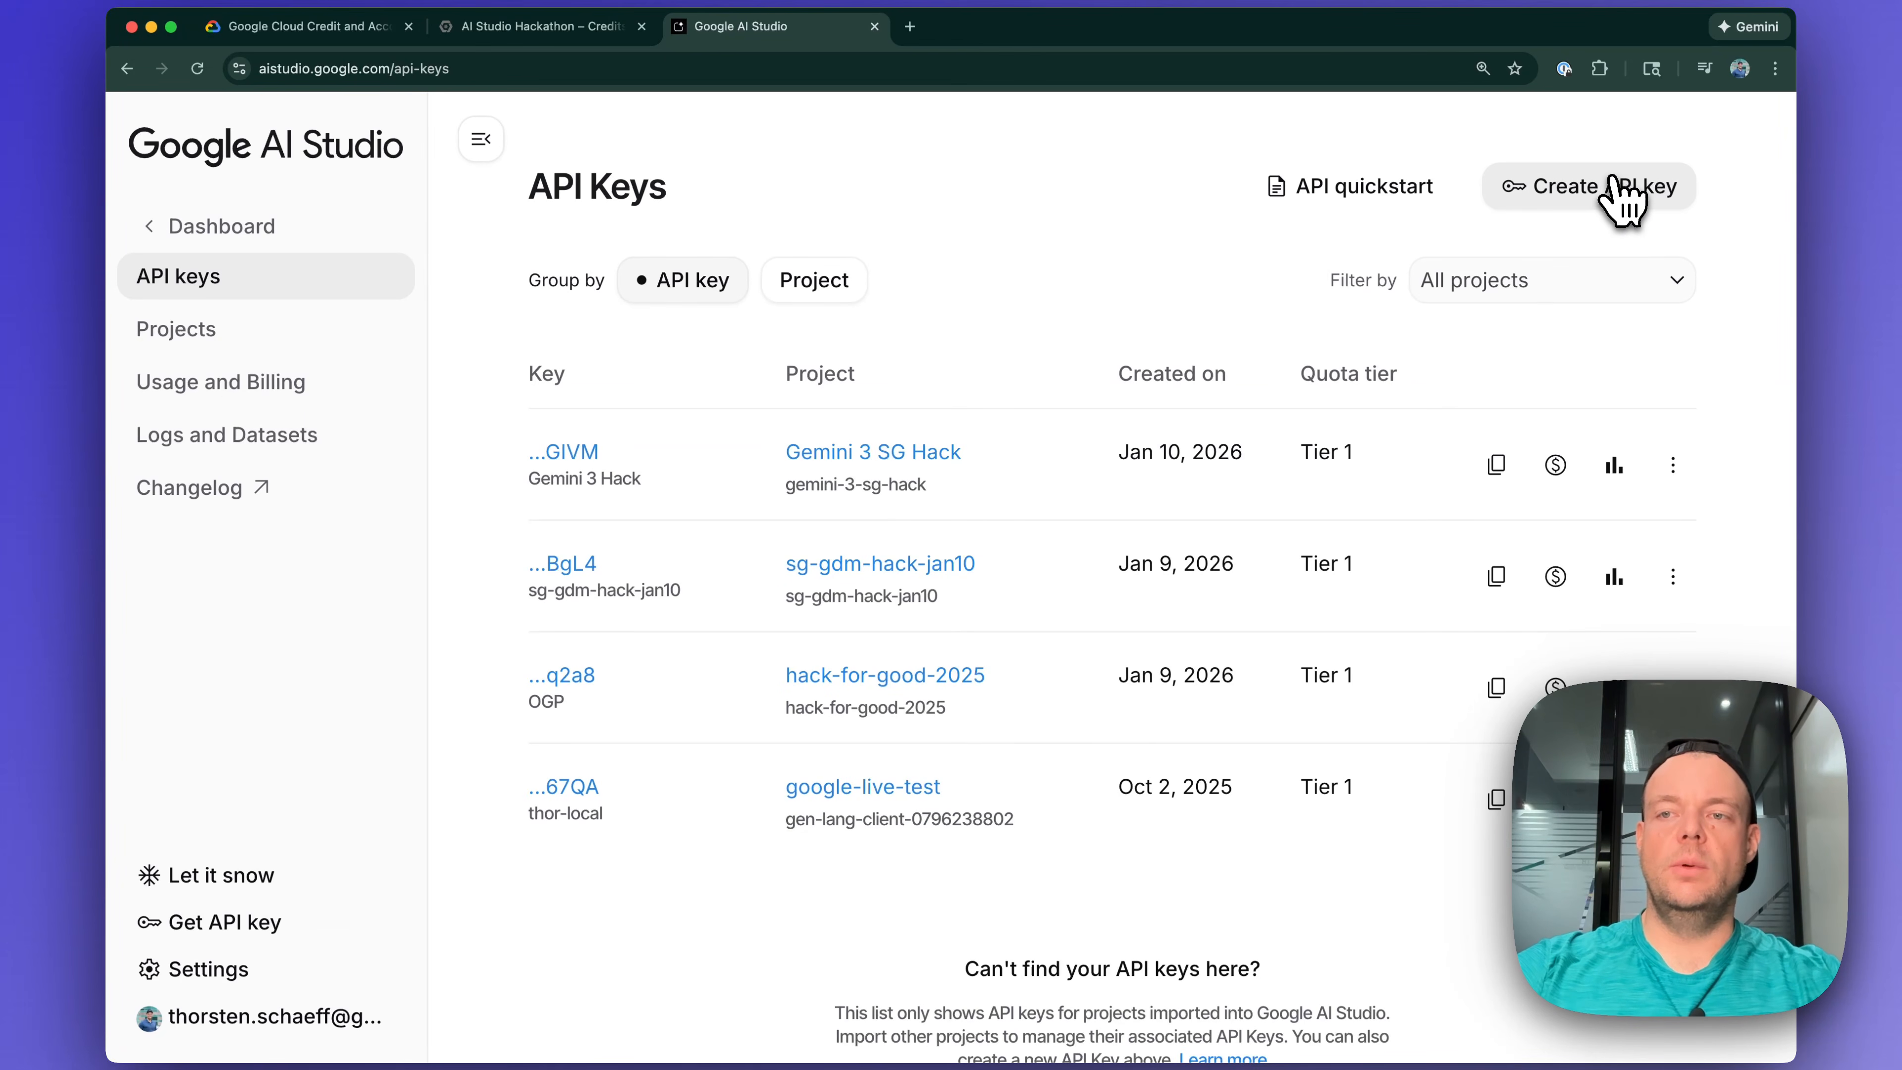
Start a new API key named AI Studio Hackathon and import the AI Studio Hackathon cloud project for it.
click(1602, 203)
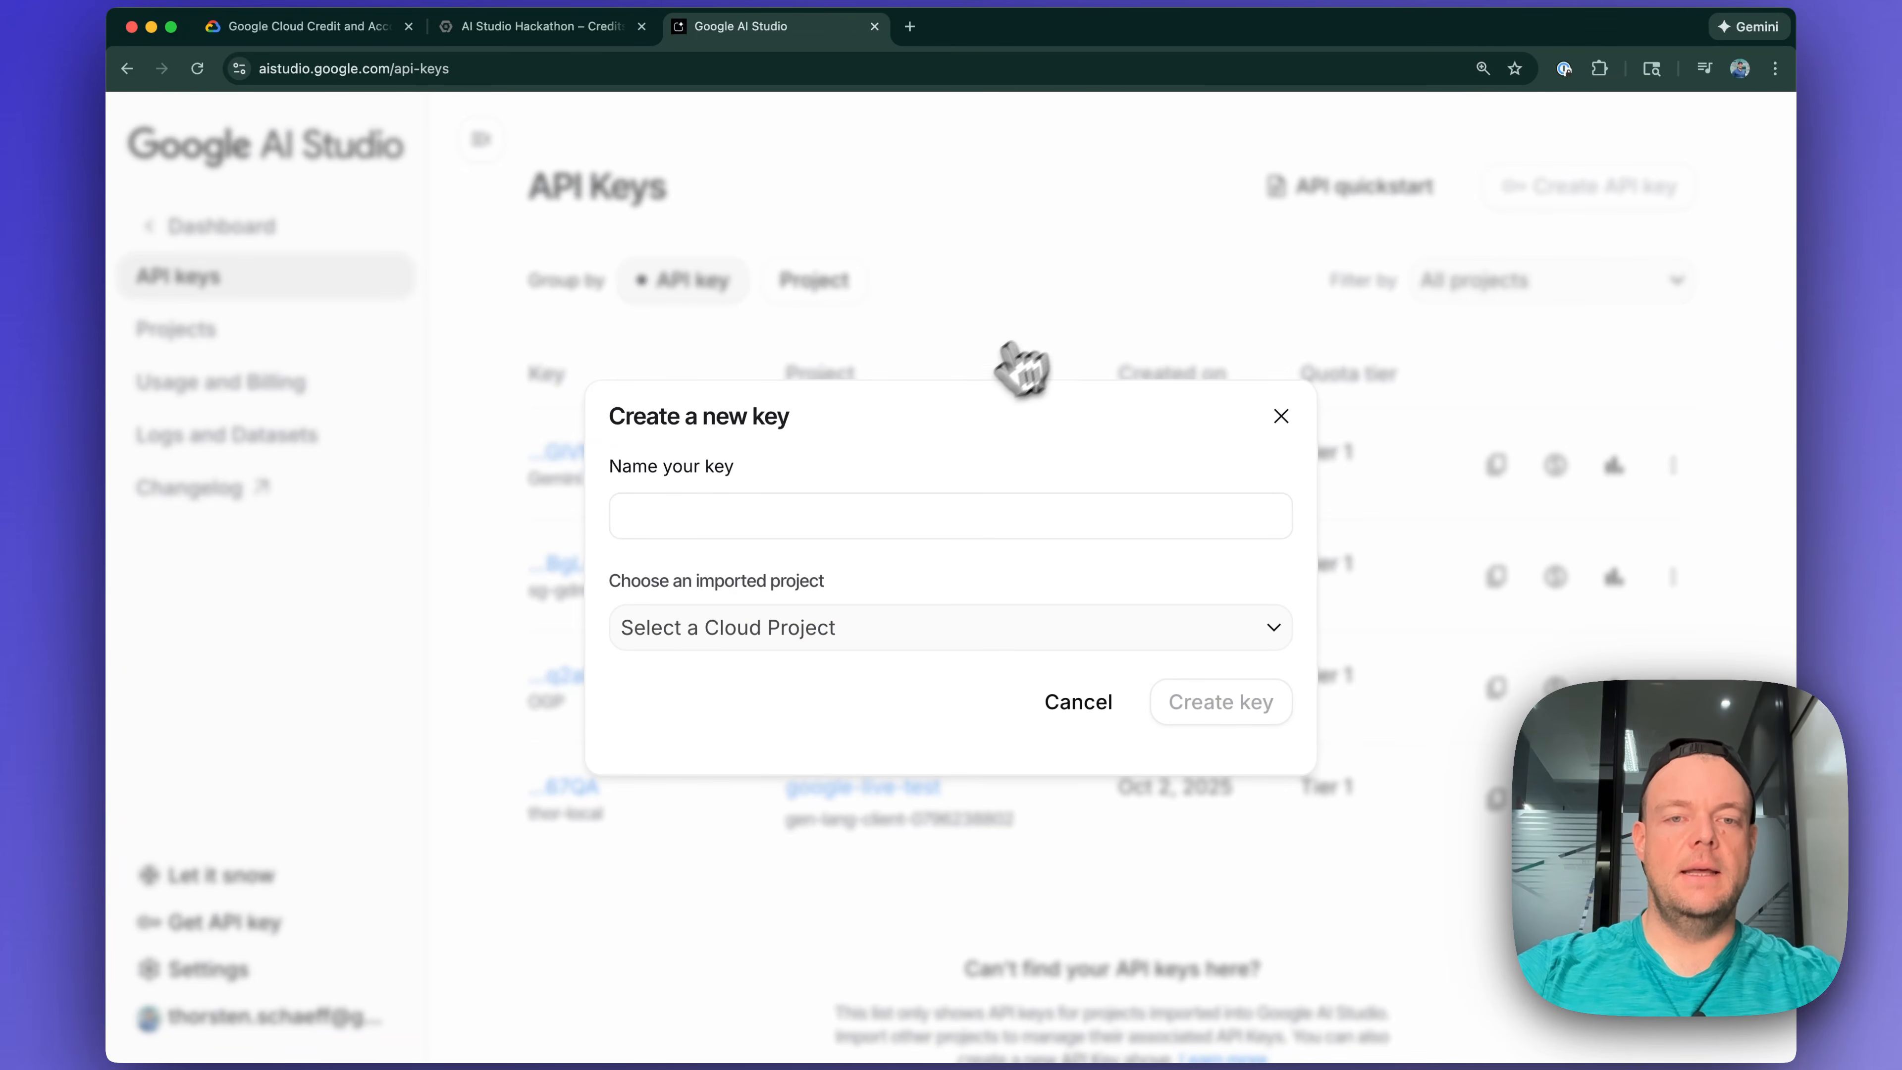
click(758, 529)
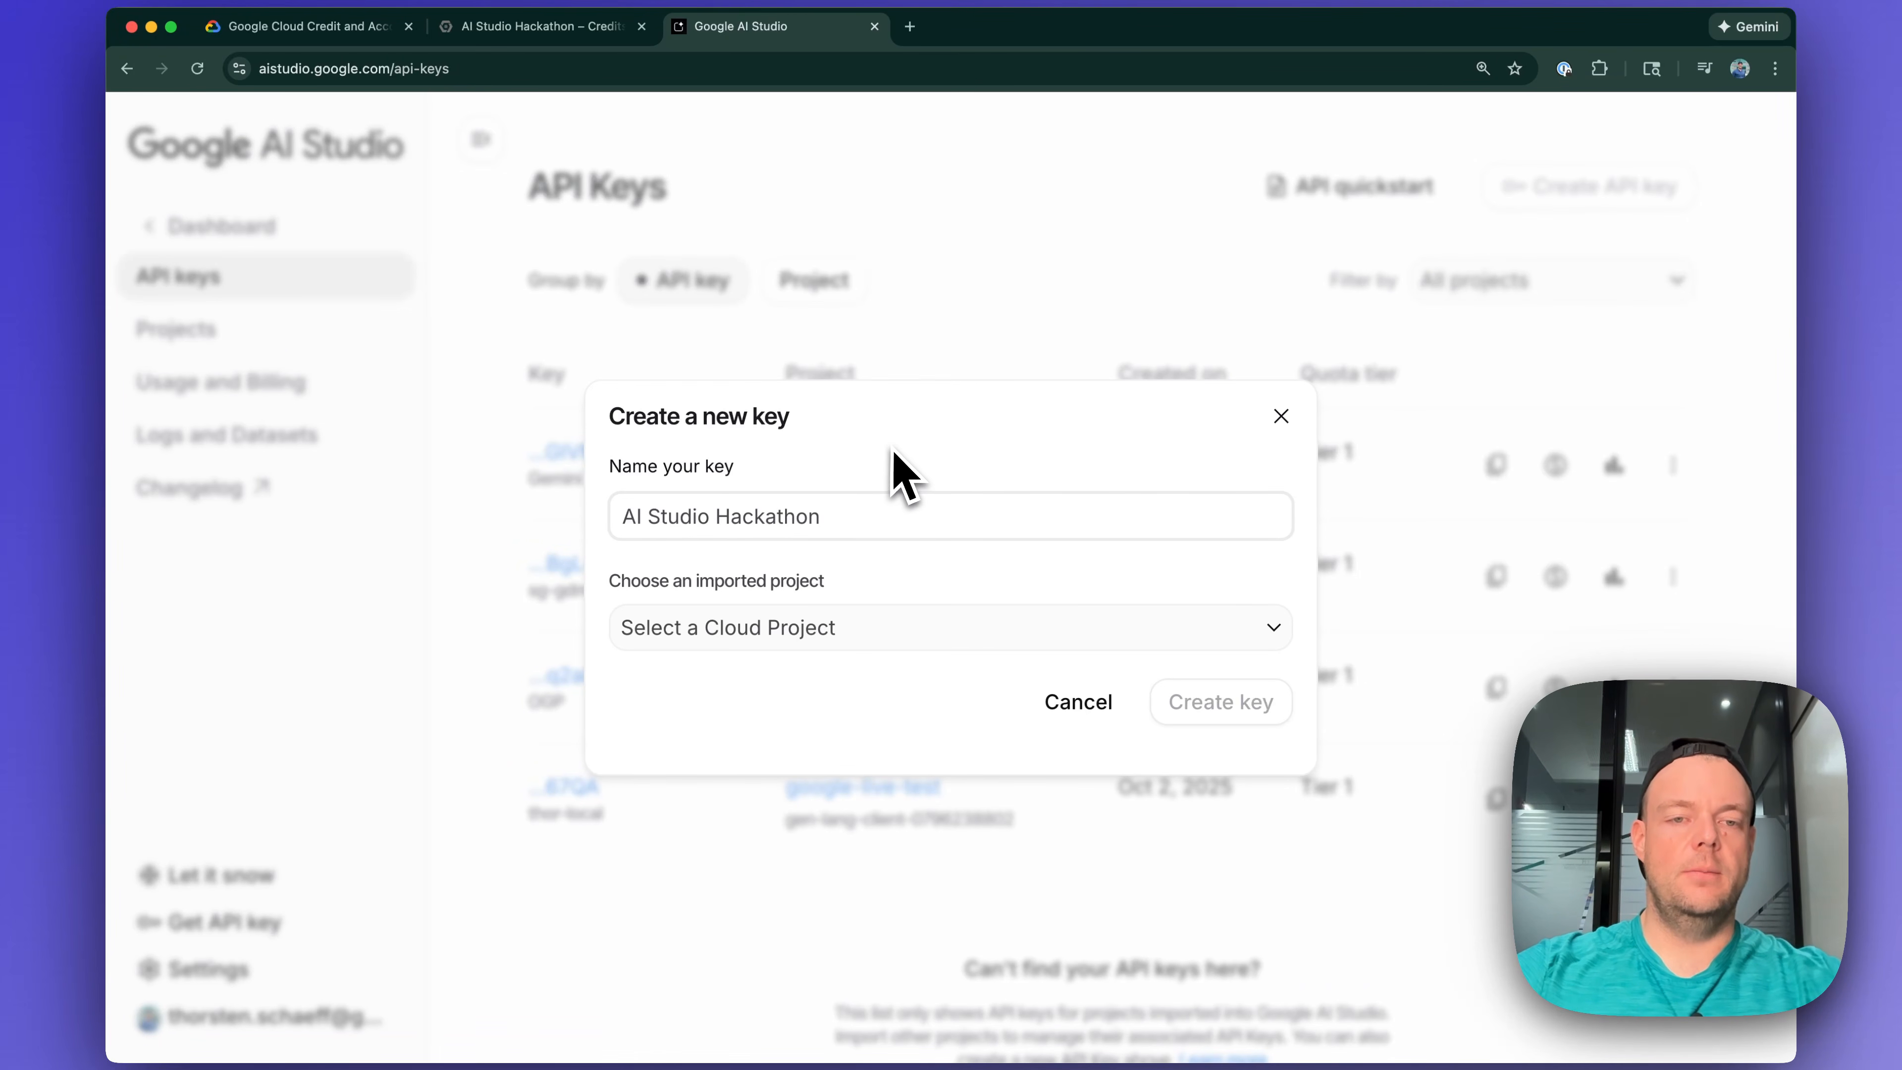
click(819, 629)
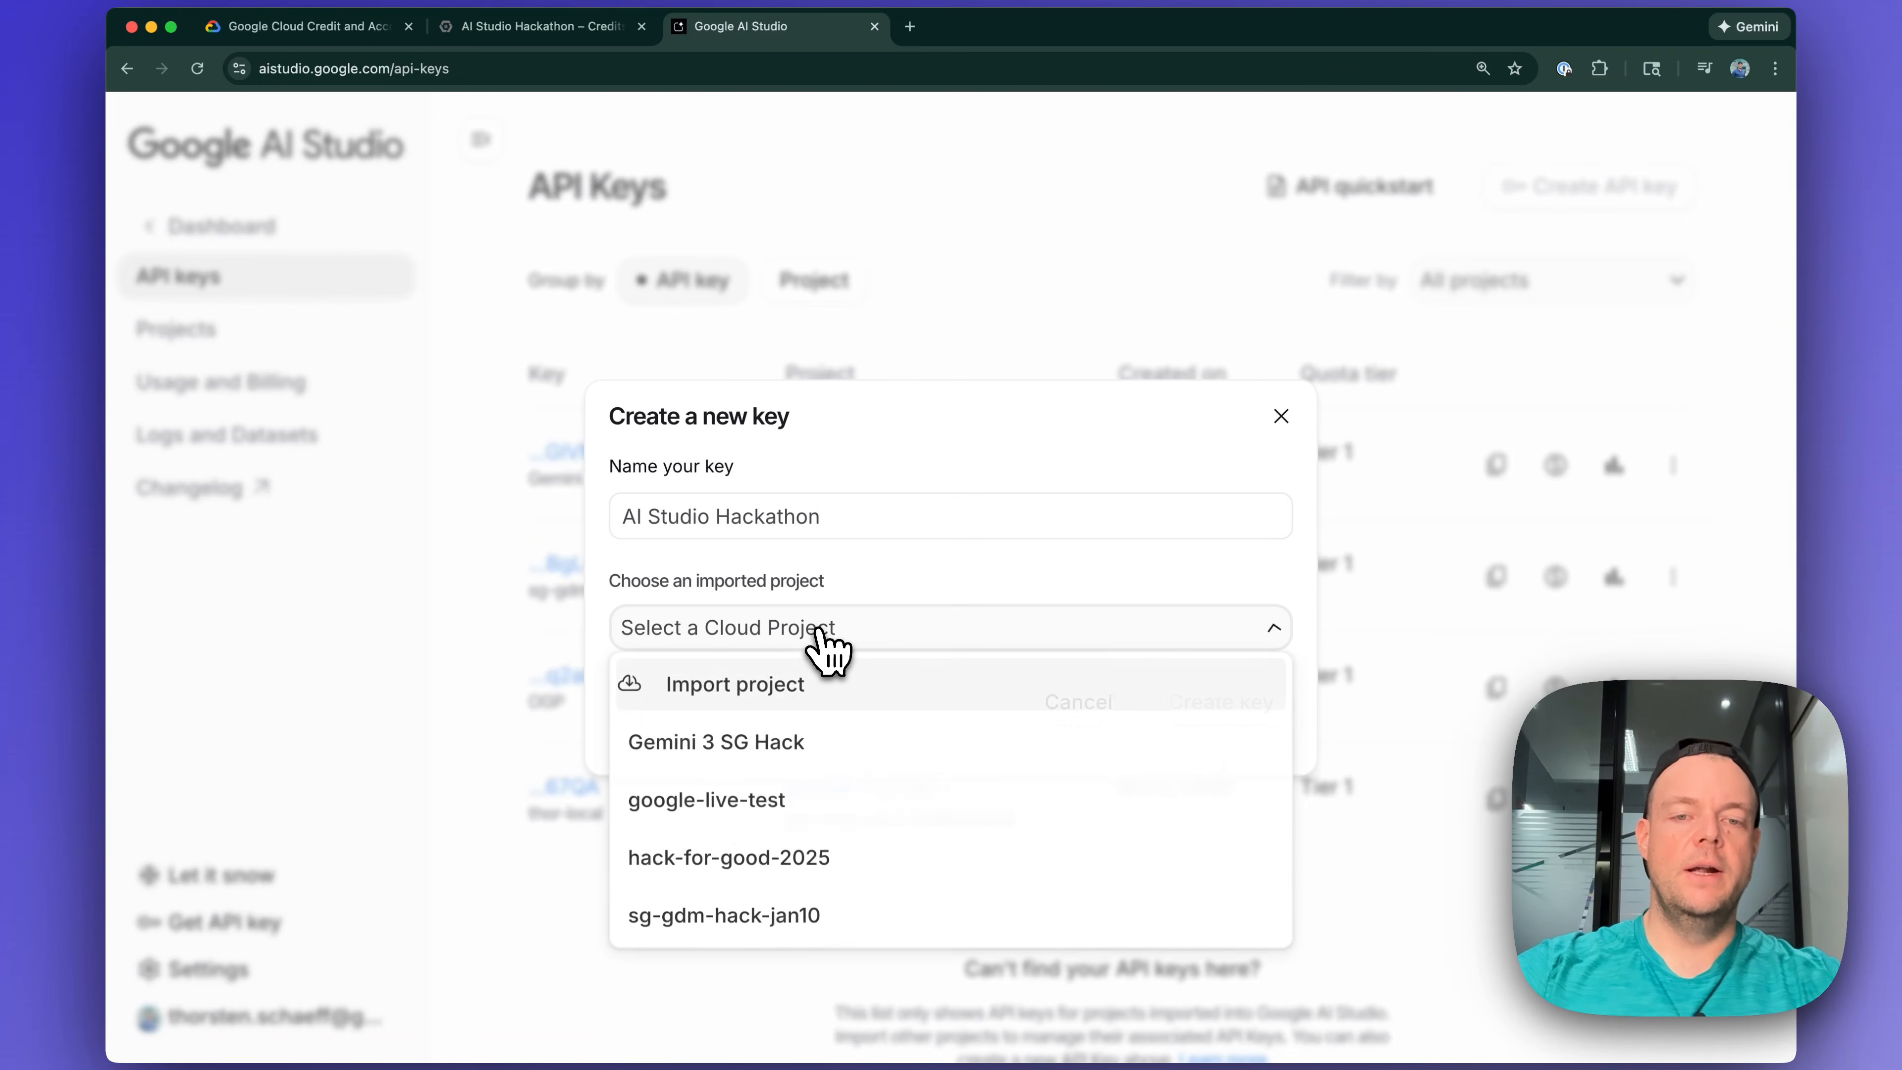
click(795, 685)
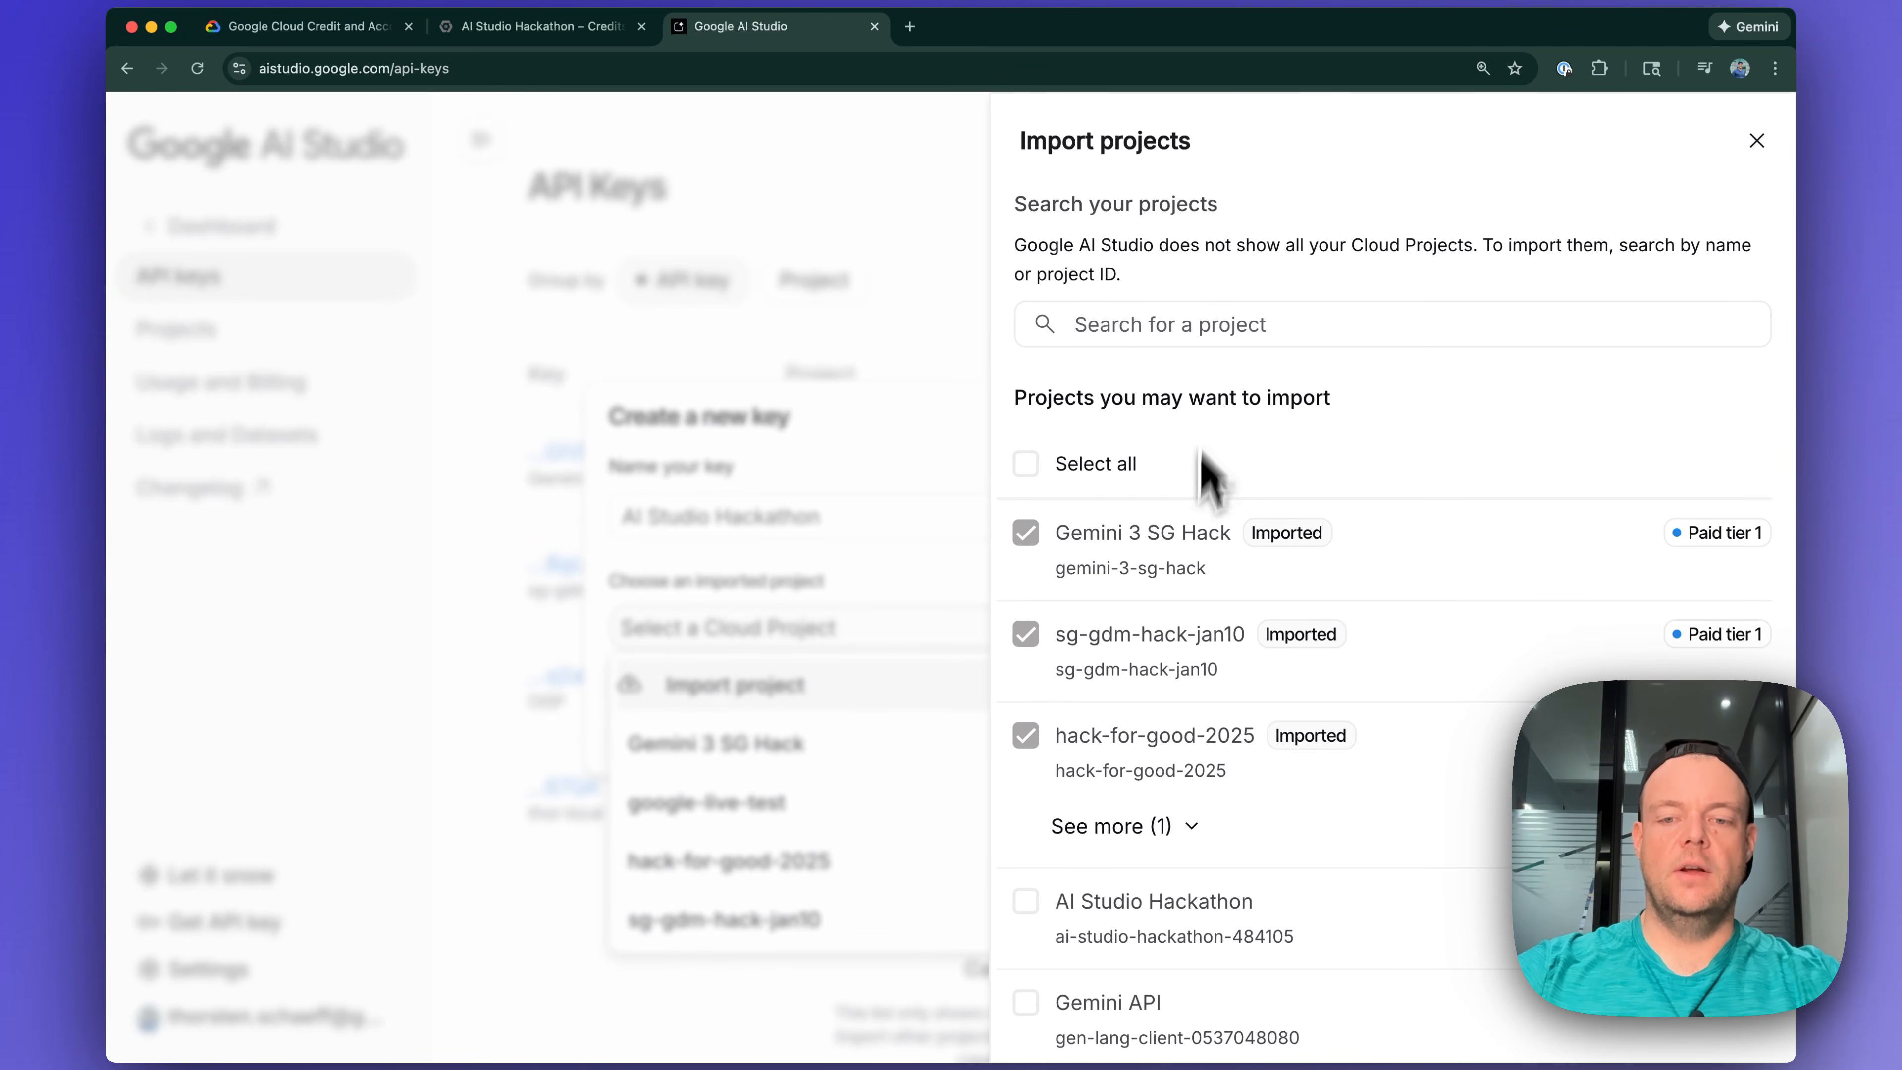
click(1027, 899)
scroll(1146, 905, down, 5)
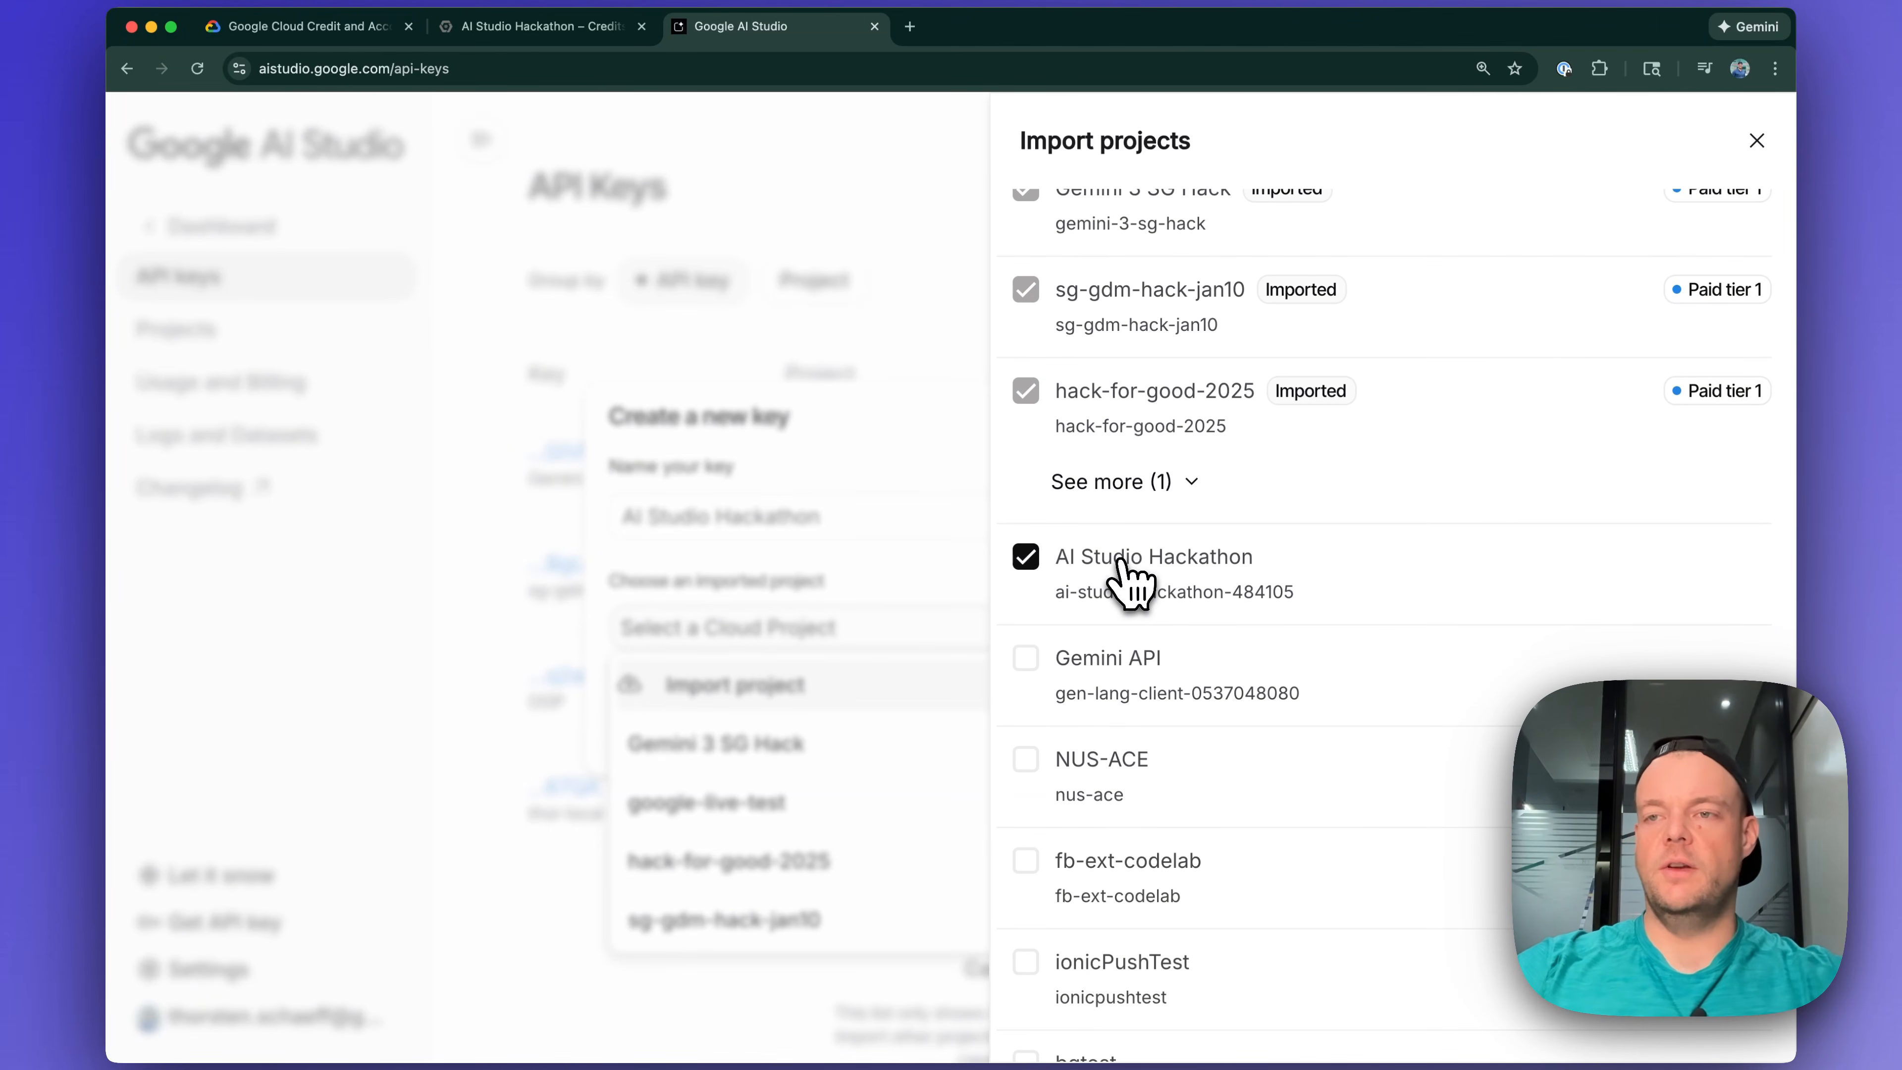
scroll(1243, 543, up, 5)
scroll(1235, 666, down, 3)
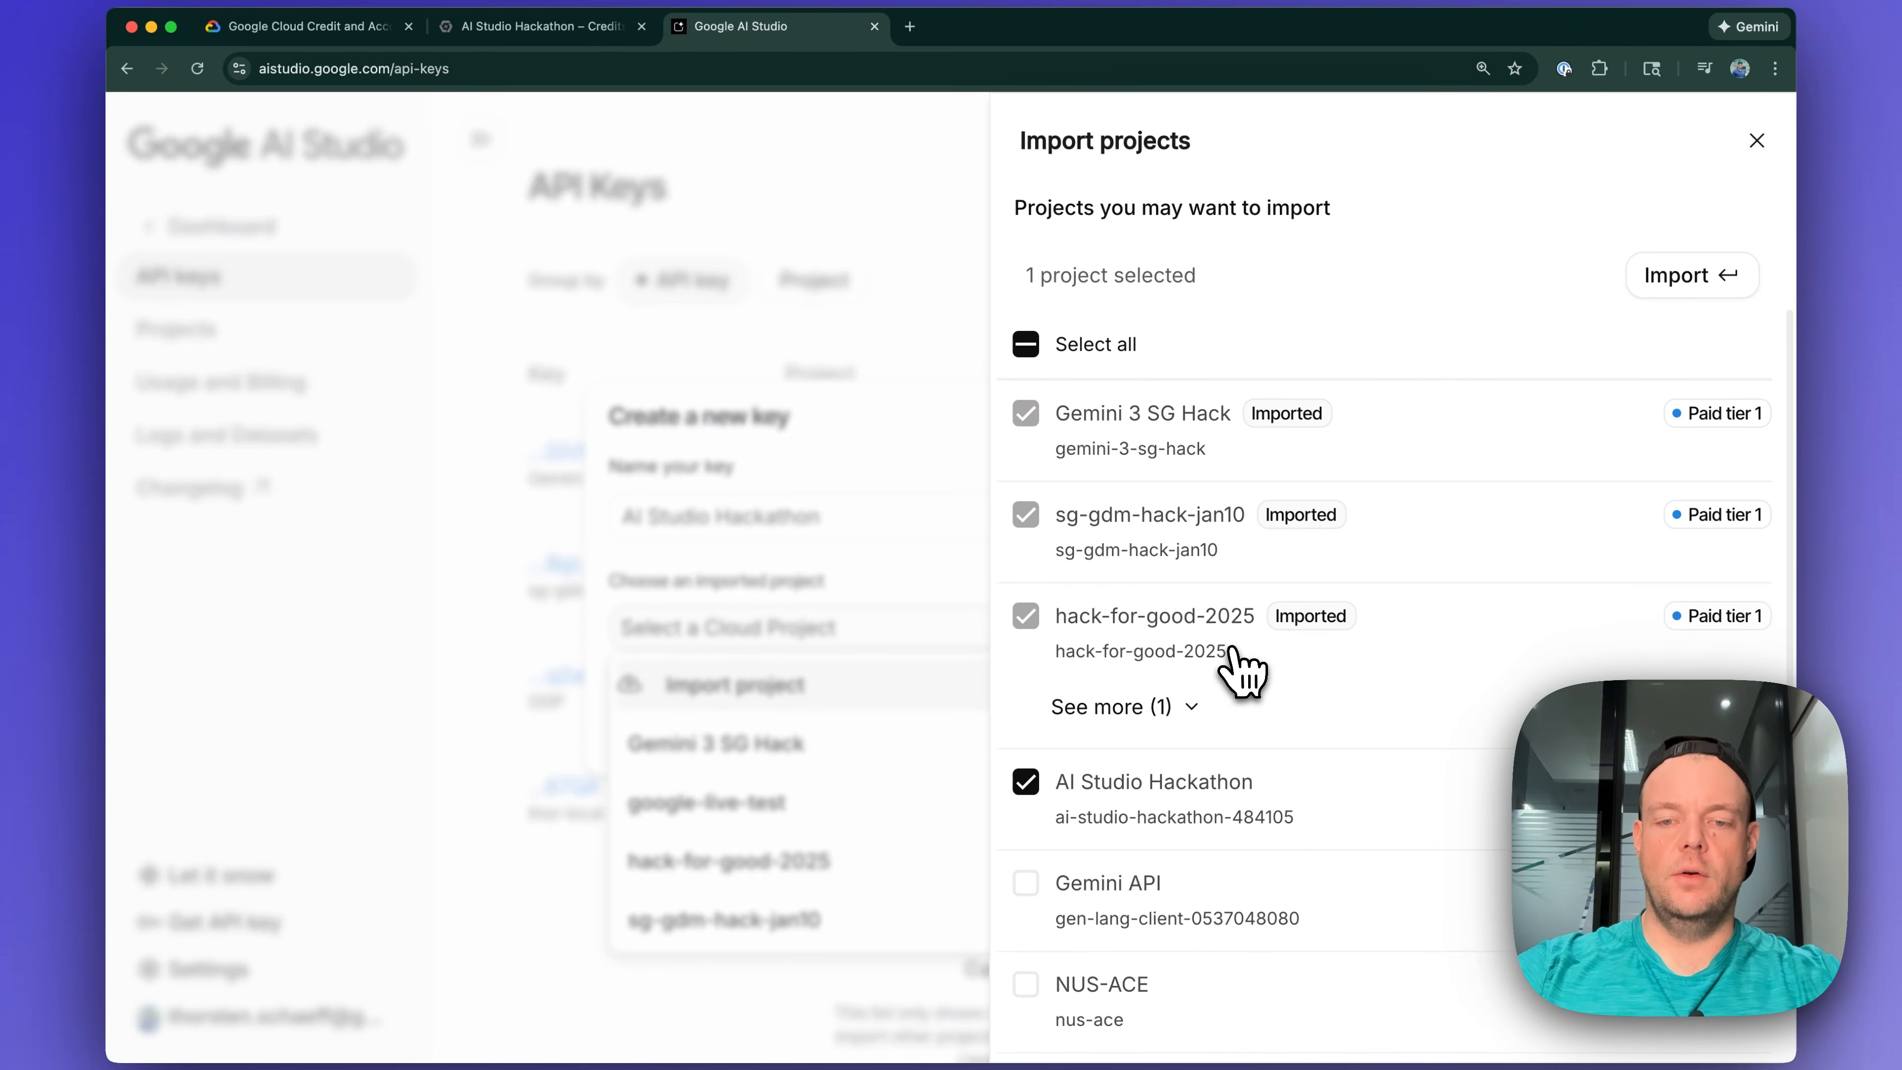
scroll(1258, 760, up, 3)
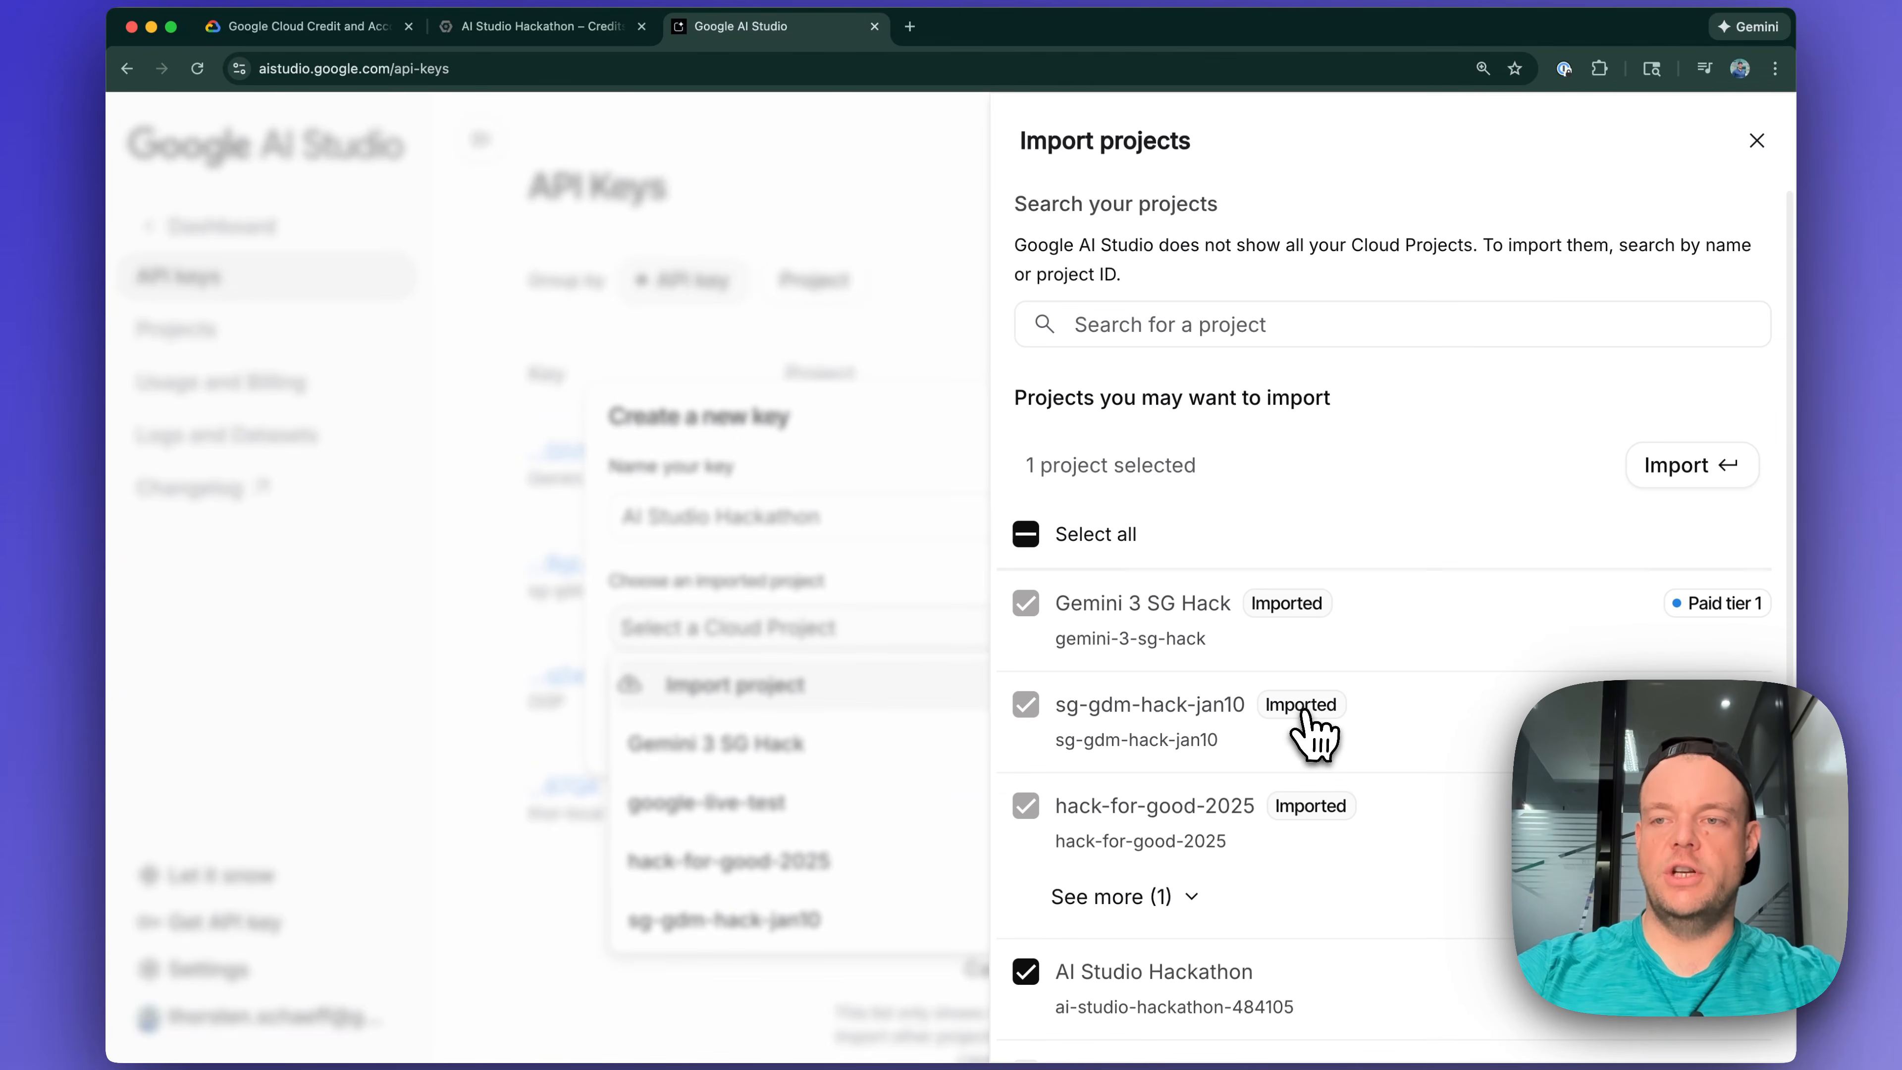
click(1716, 466)
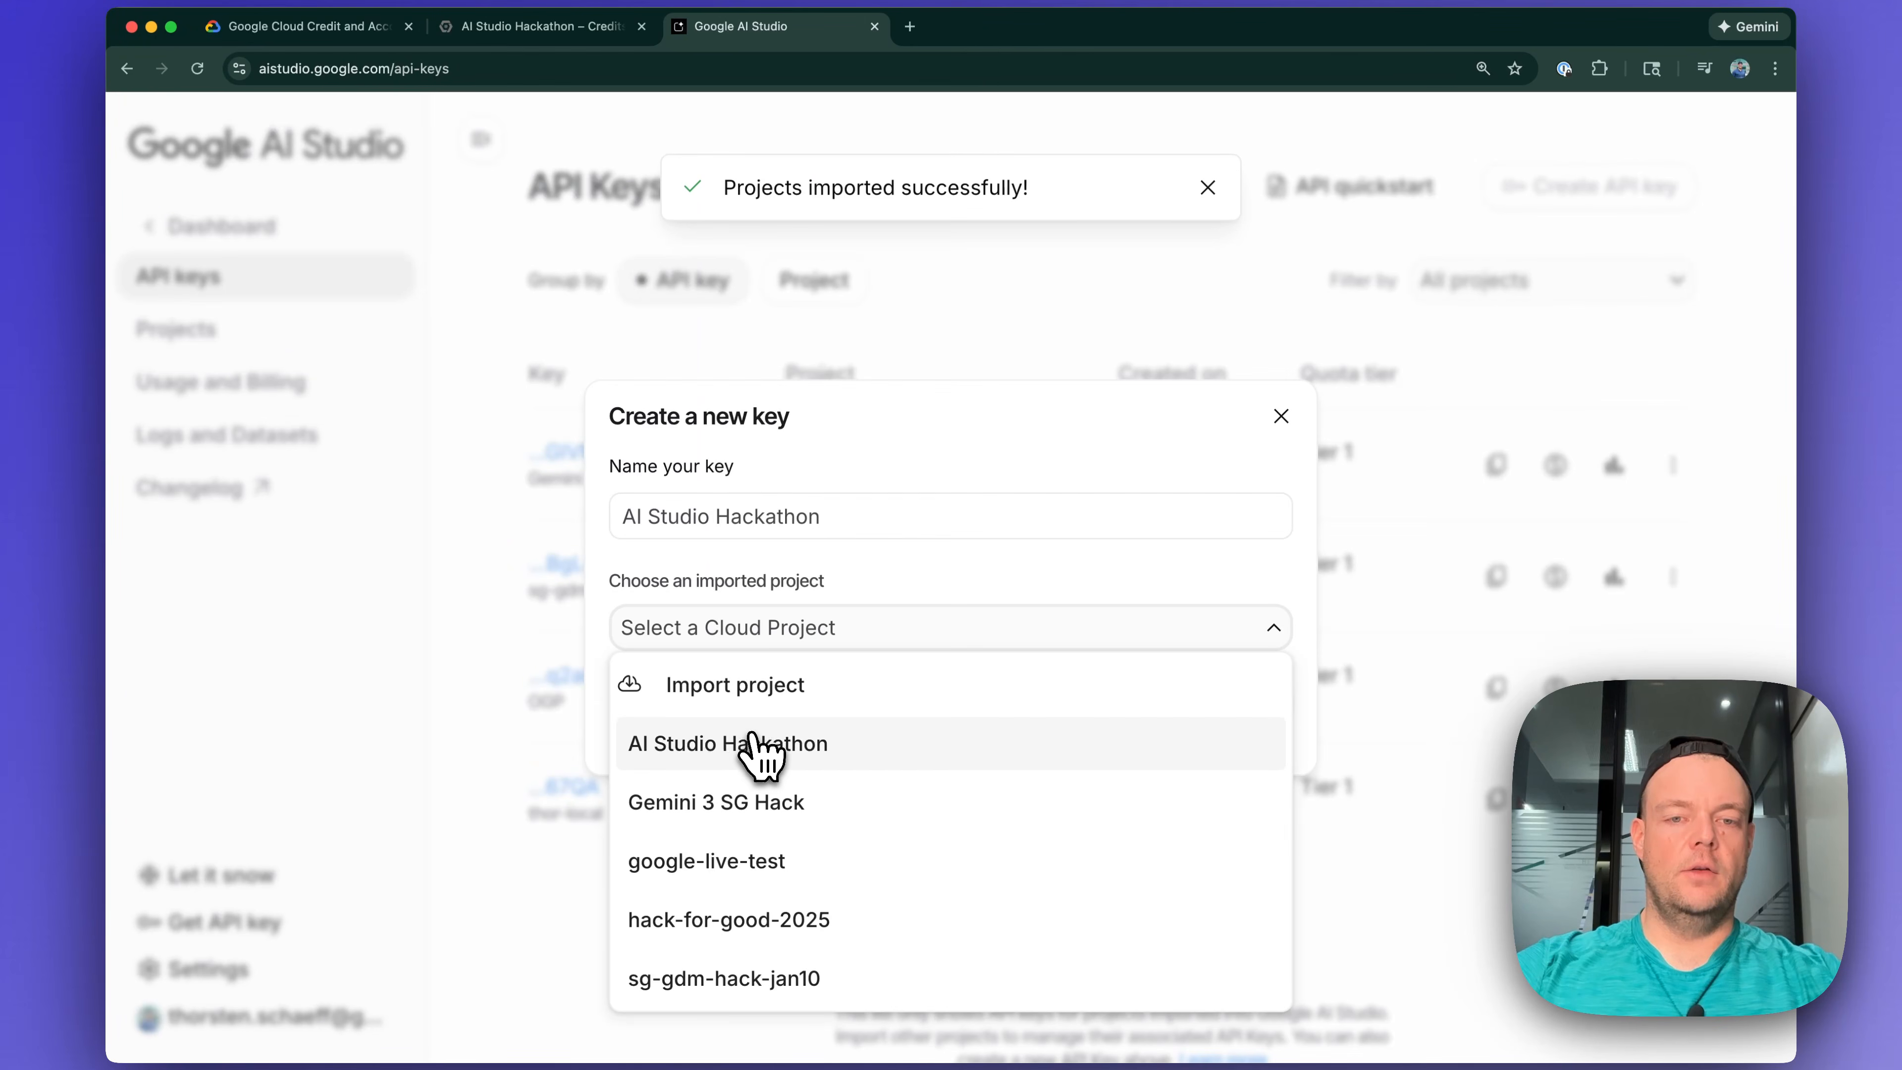
Create the key in the imported AI Studio Hackathon project and copy the new API key from the list.
click(759, 745)
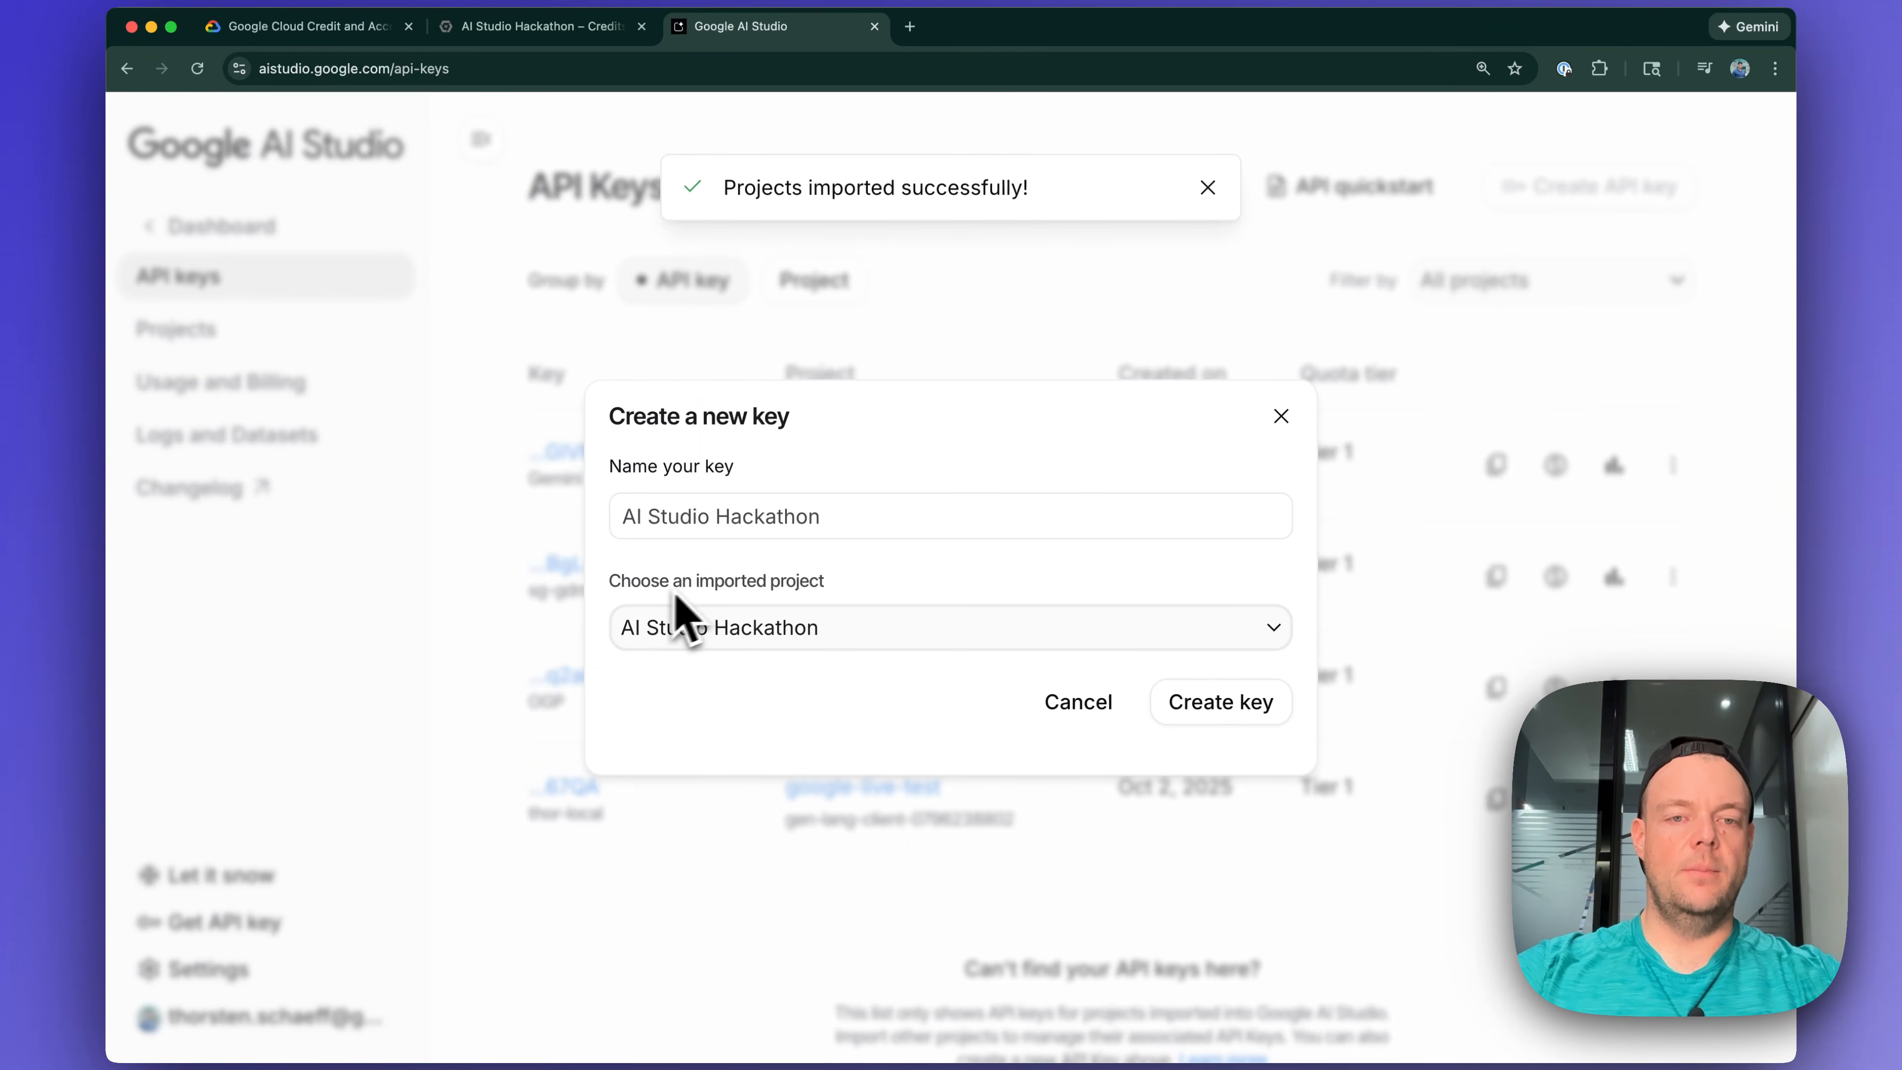
click(1216, 705)
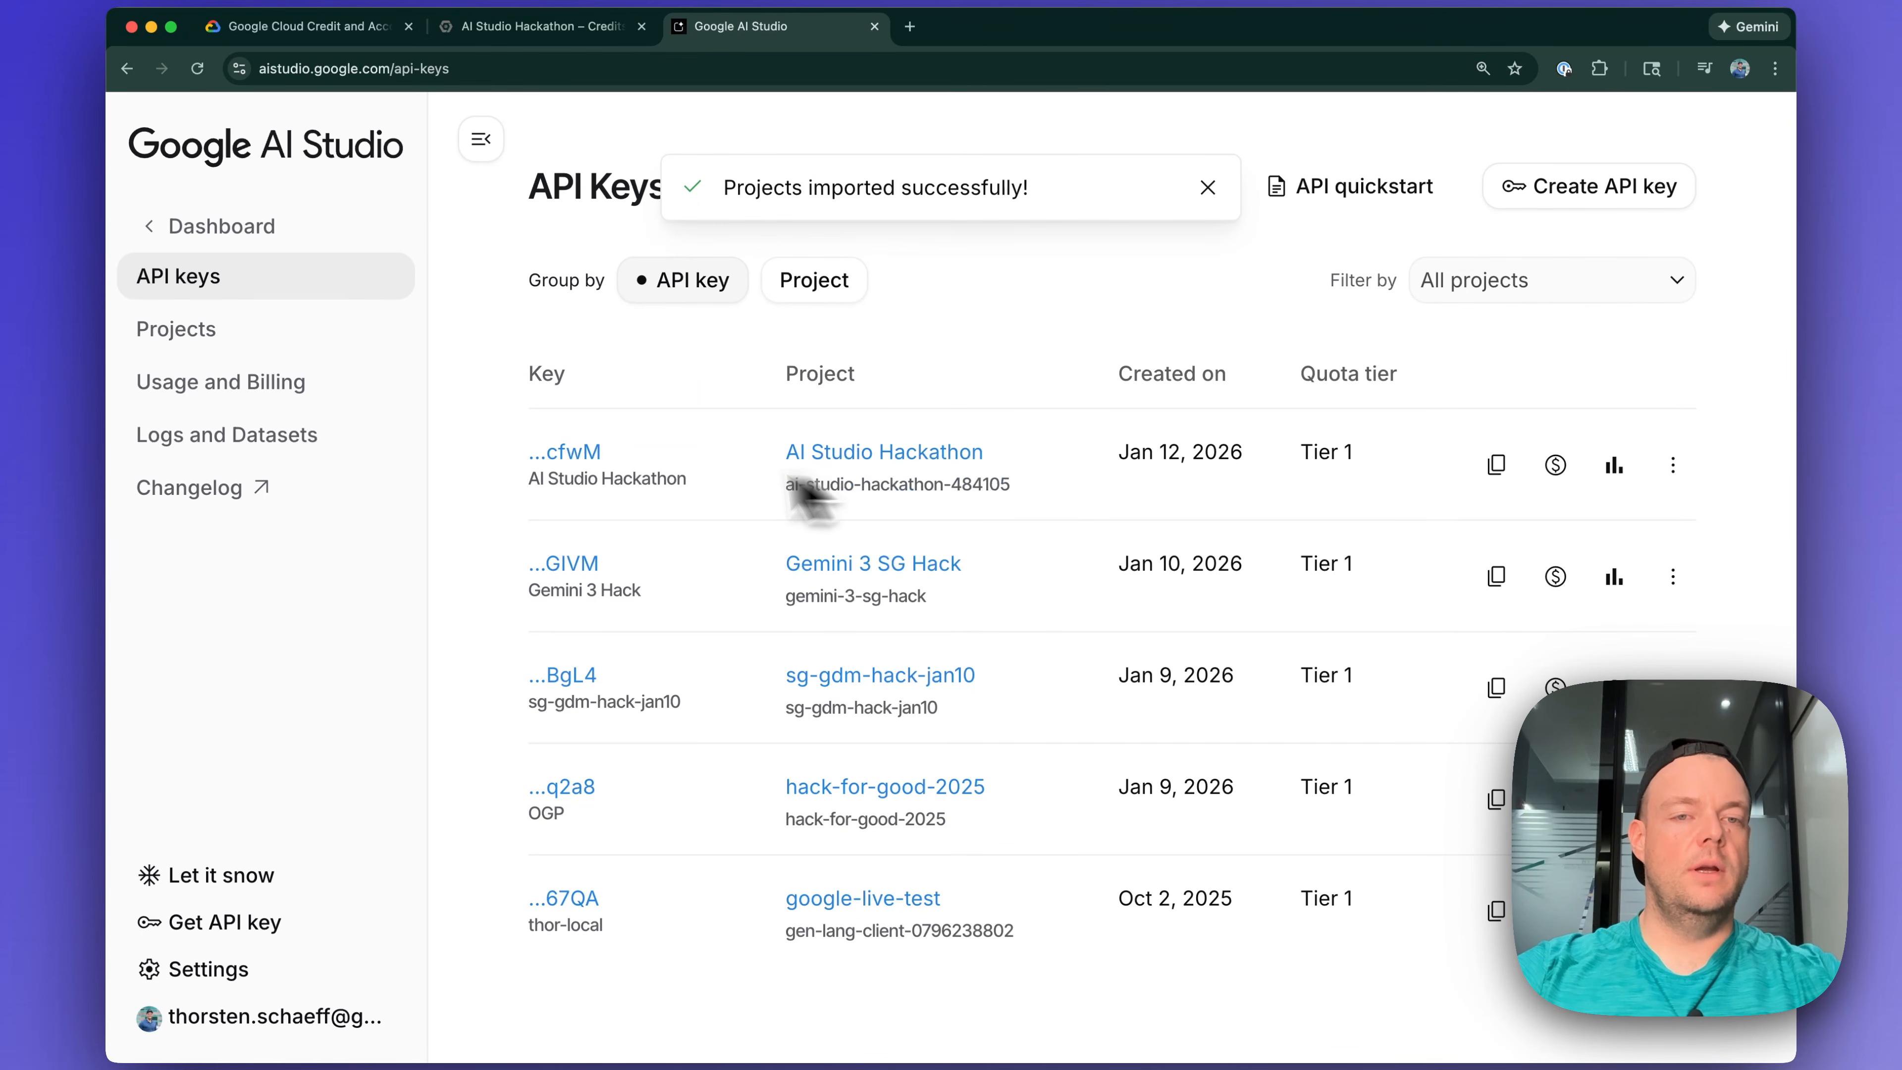
click(1499, 466)
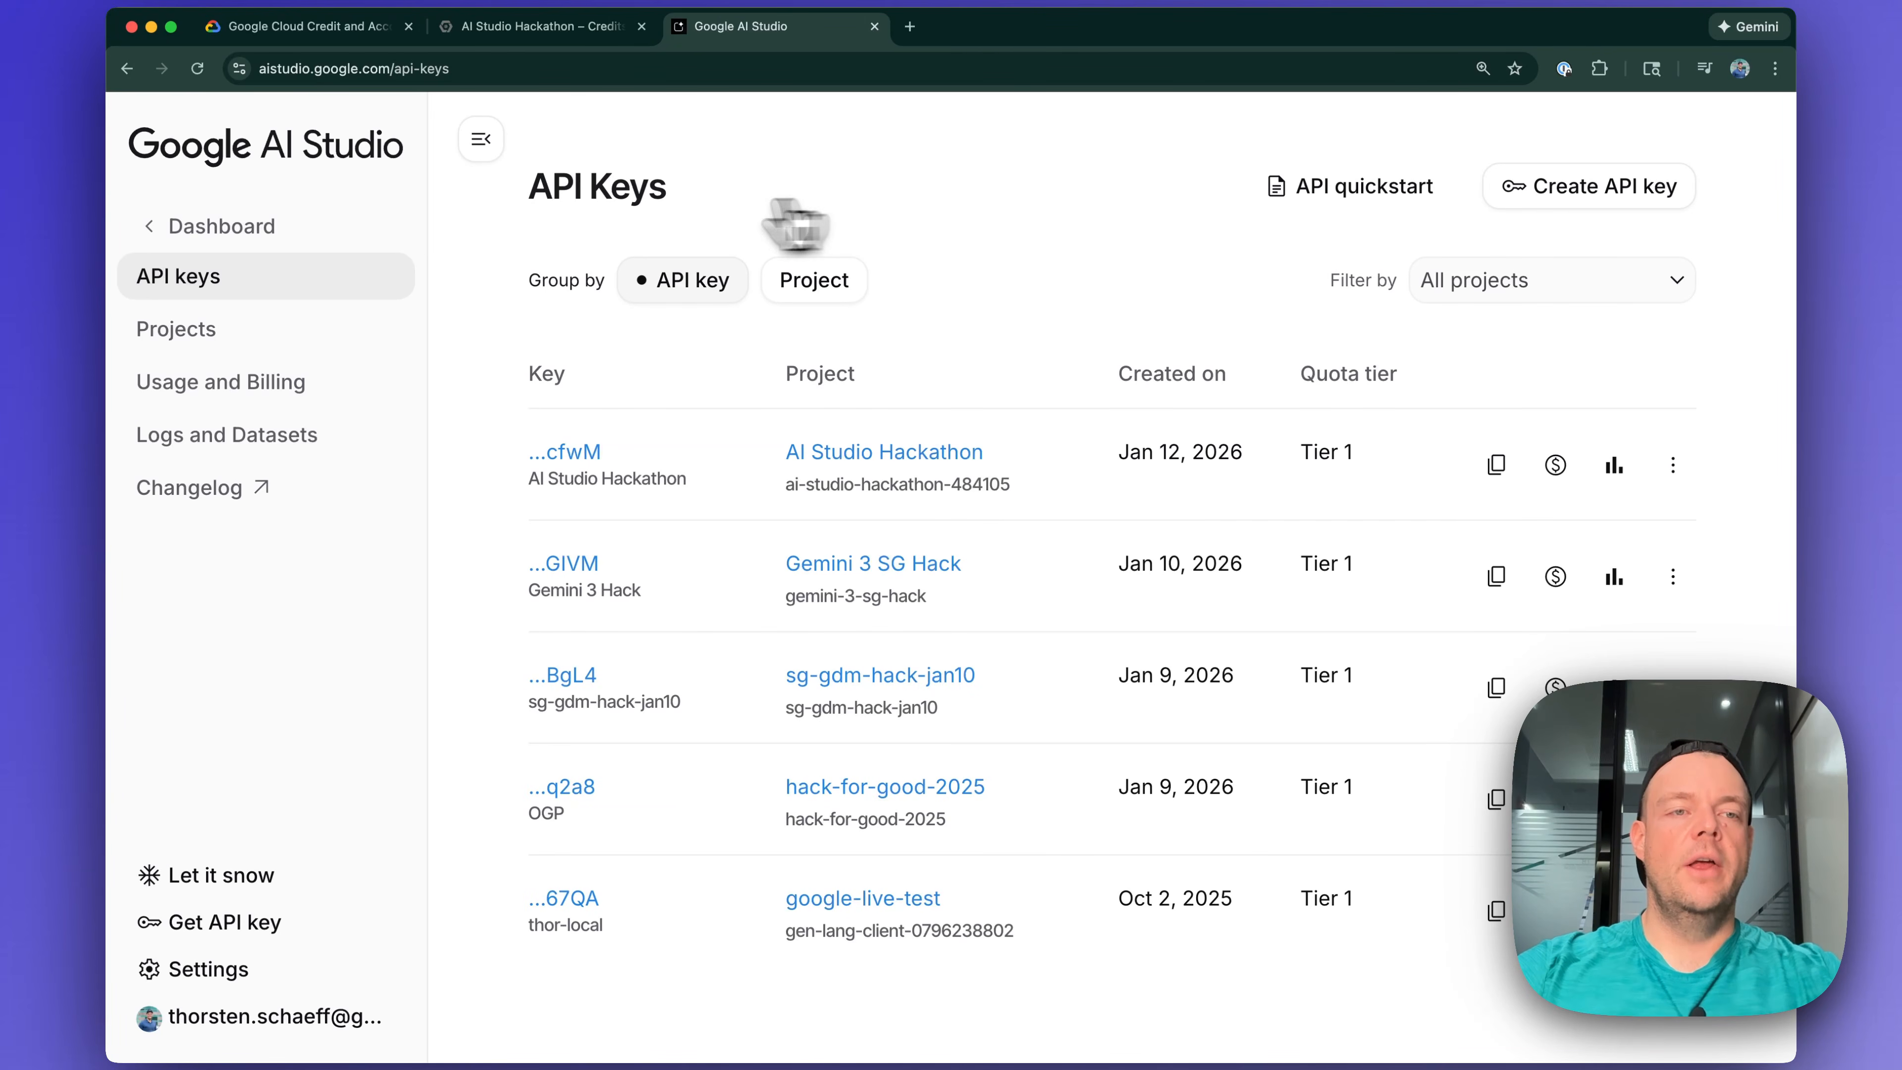
Go to the Playground and select Nano Banana Pro from the image models as the chat model.
click(226, 228)
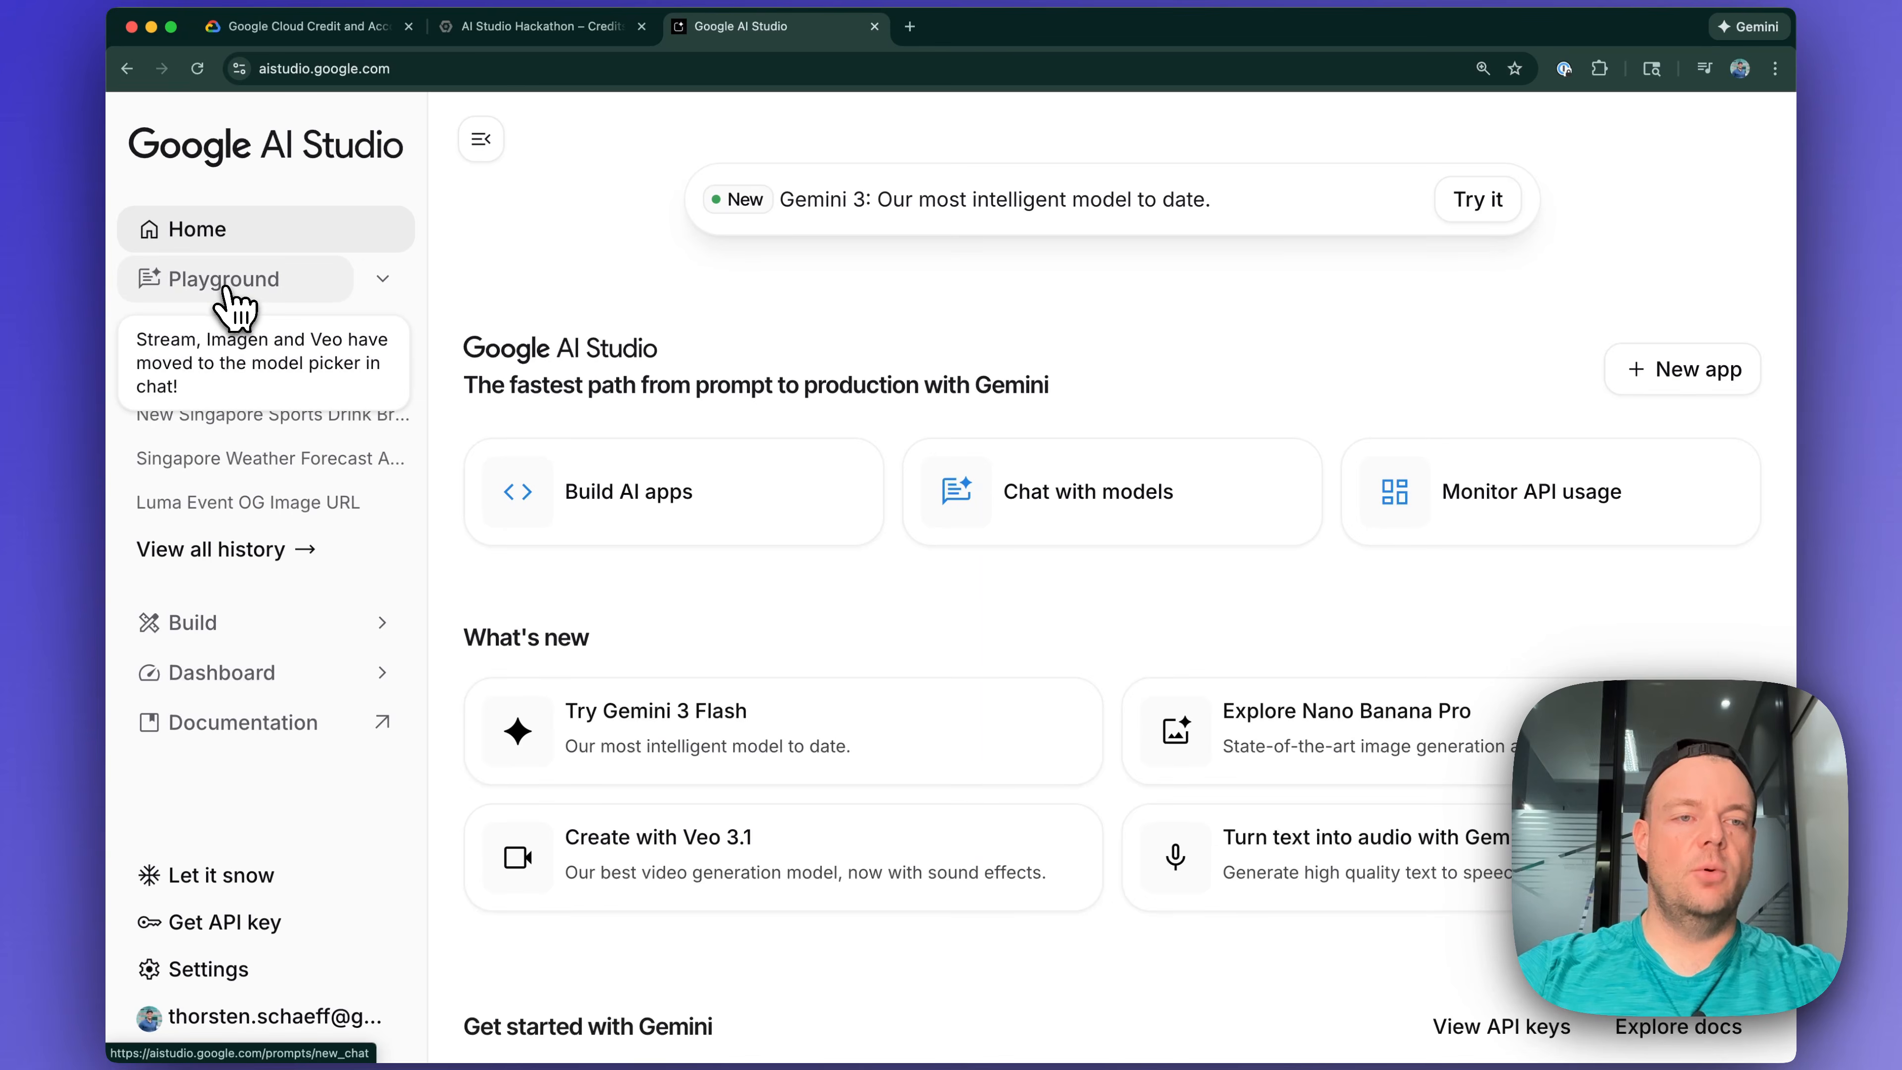
click(225, 289)
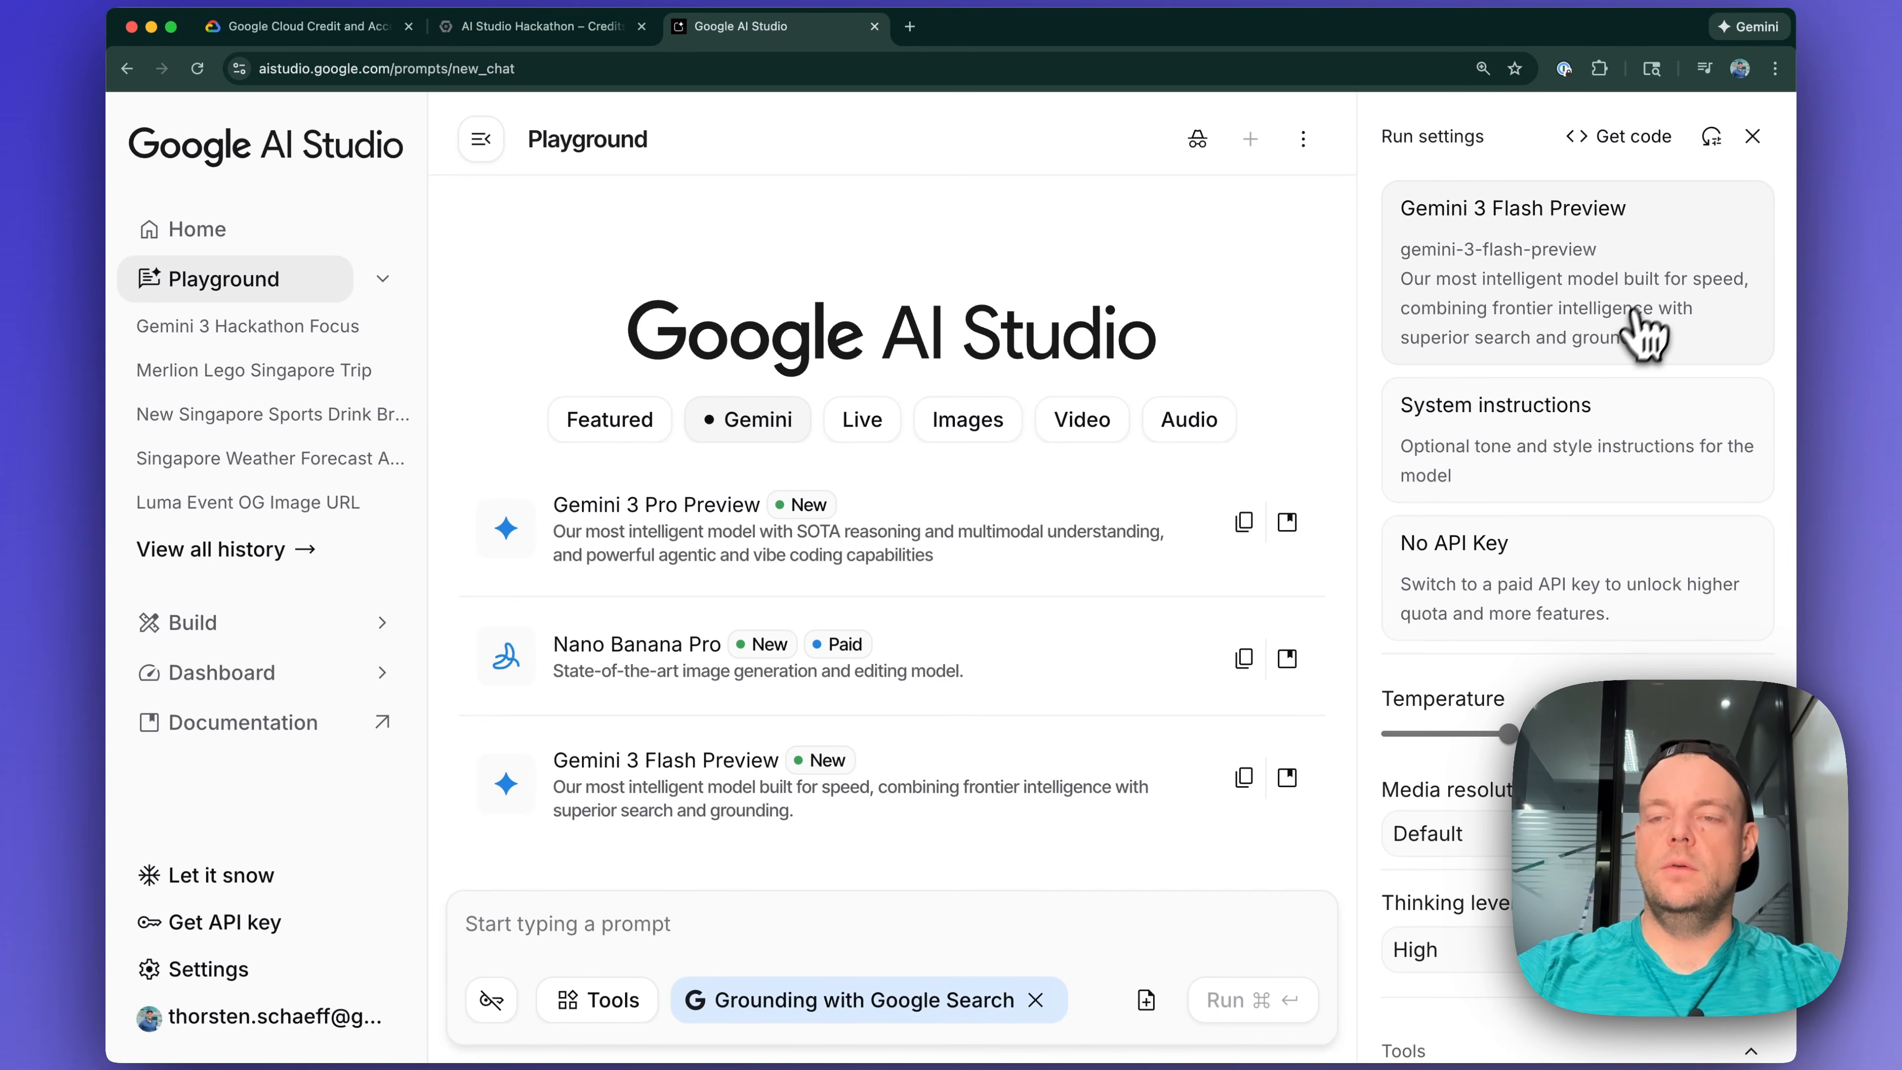
click(1634, 283)
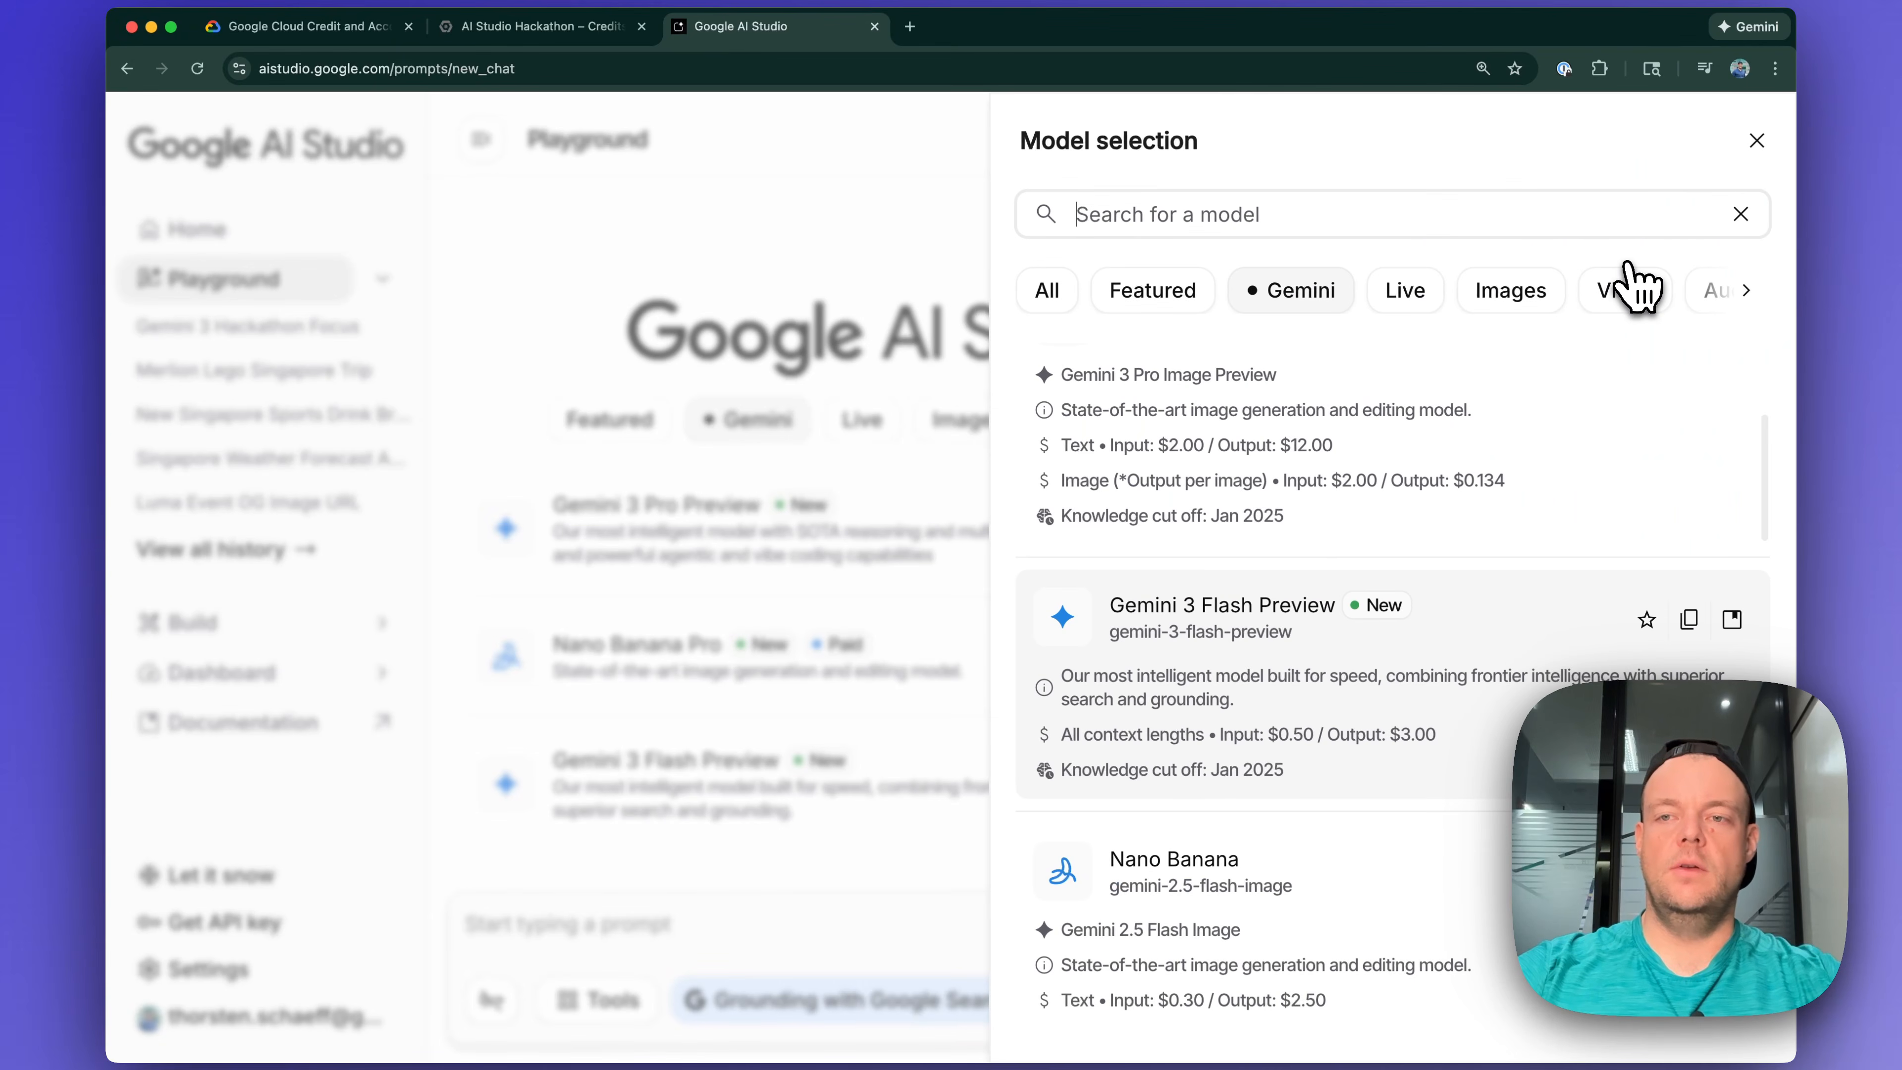
scroll(1512, 465, up, 5)
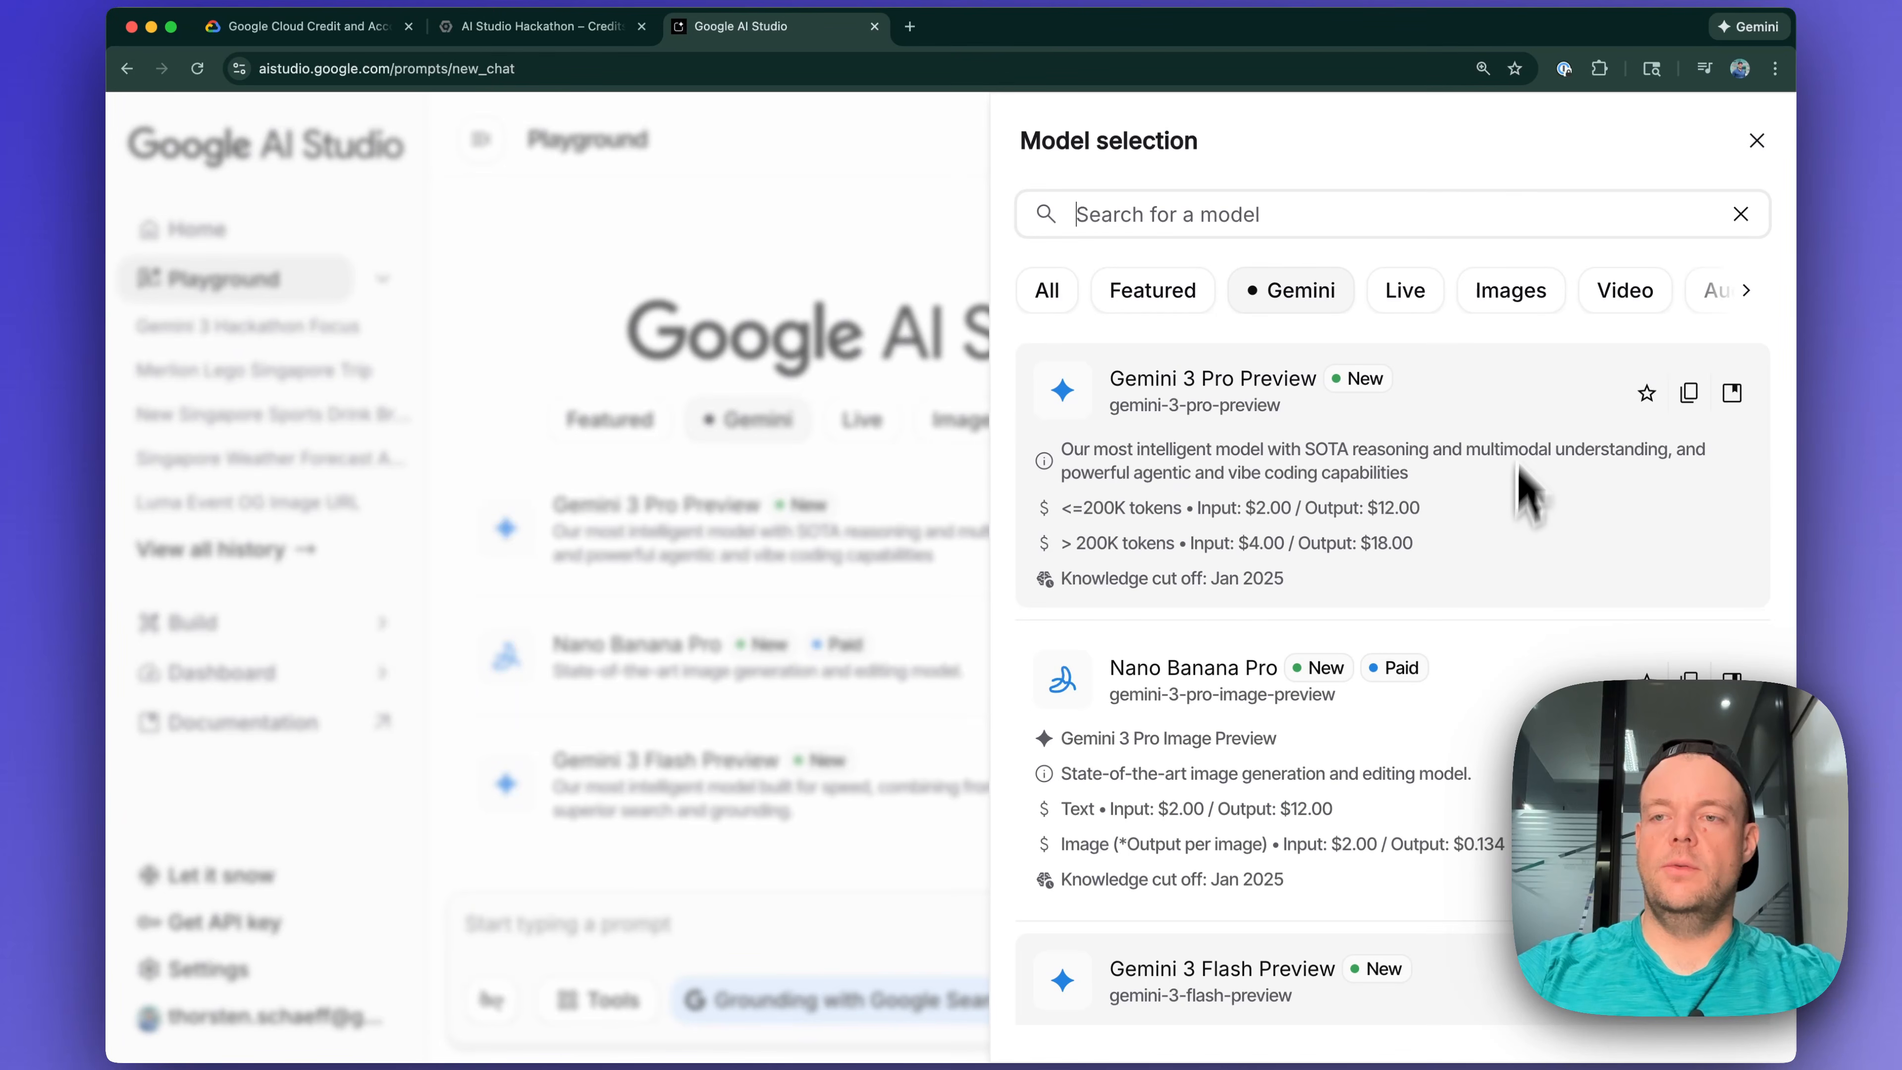
click(1520, 299)
click(1342, 480)
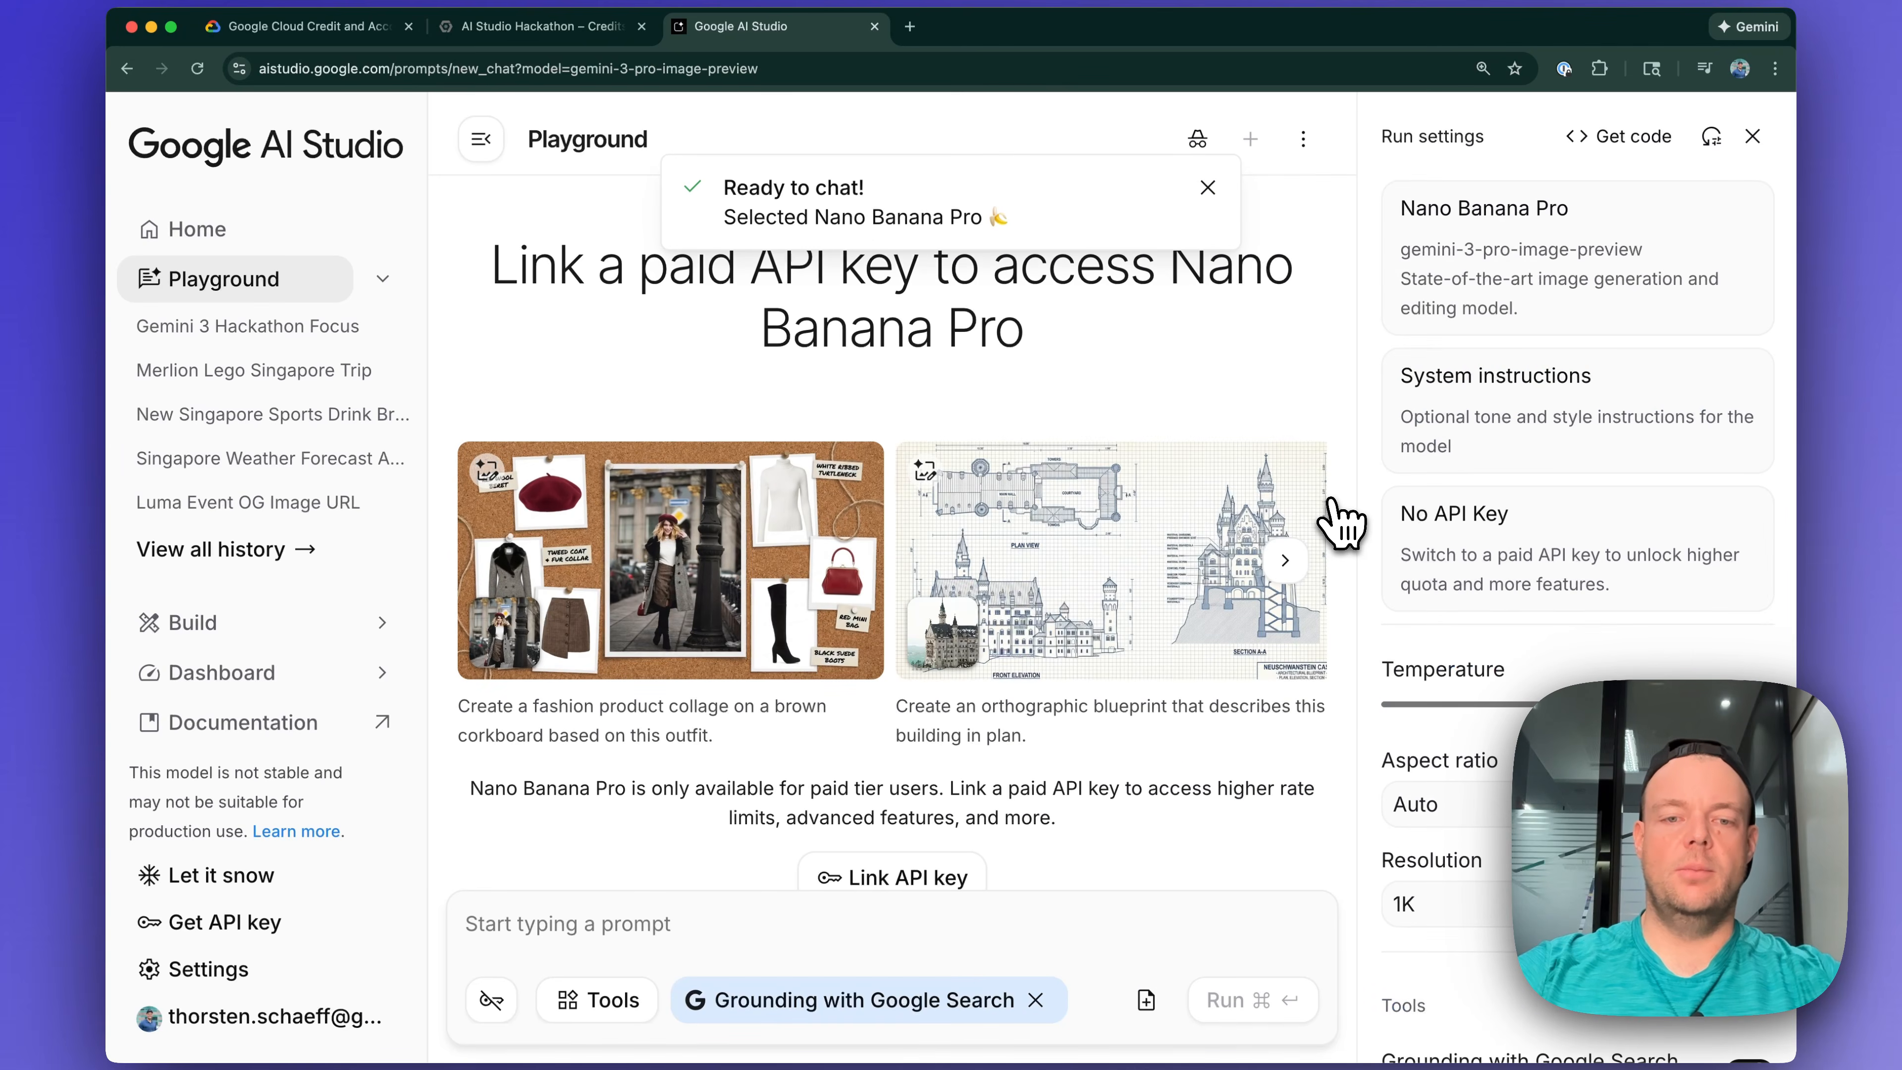
Link the AI Studio Hackathon project's paid API key to the Playground session, without saving it for future sessions.
click(938, 876)
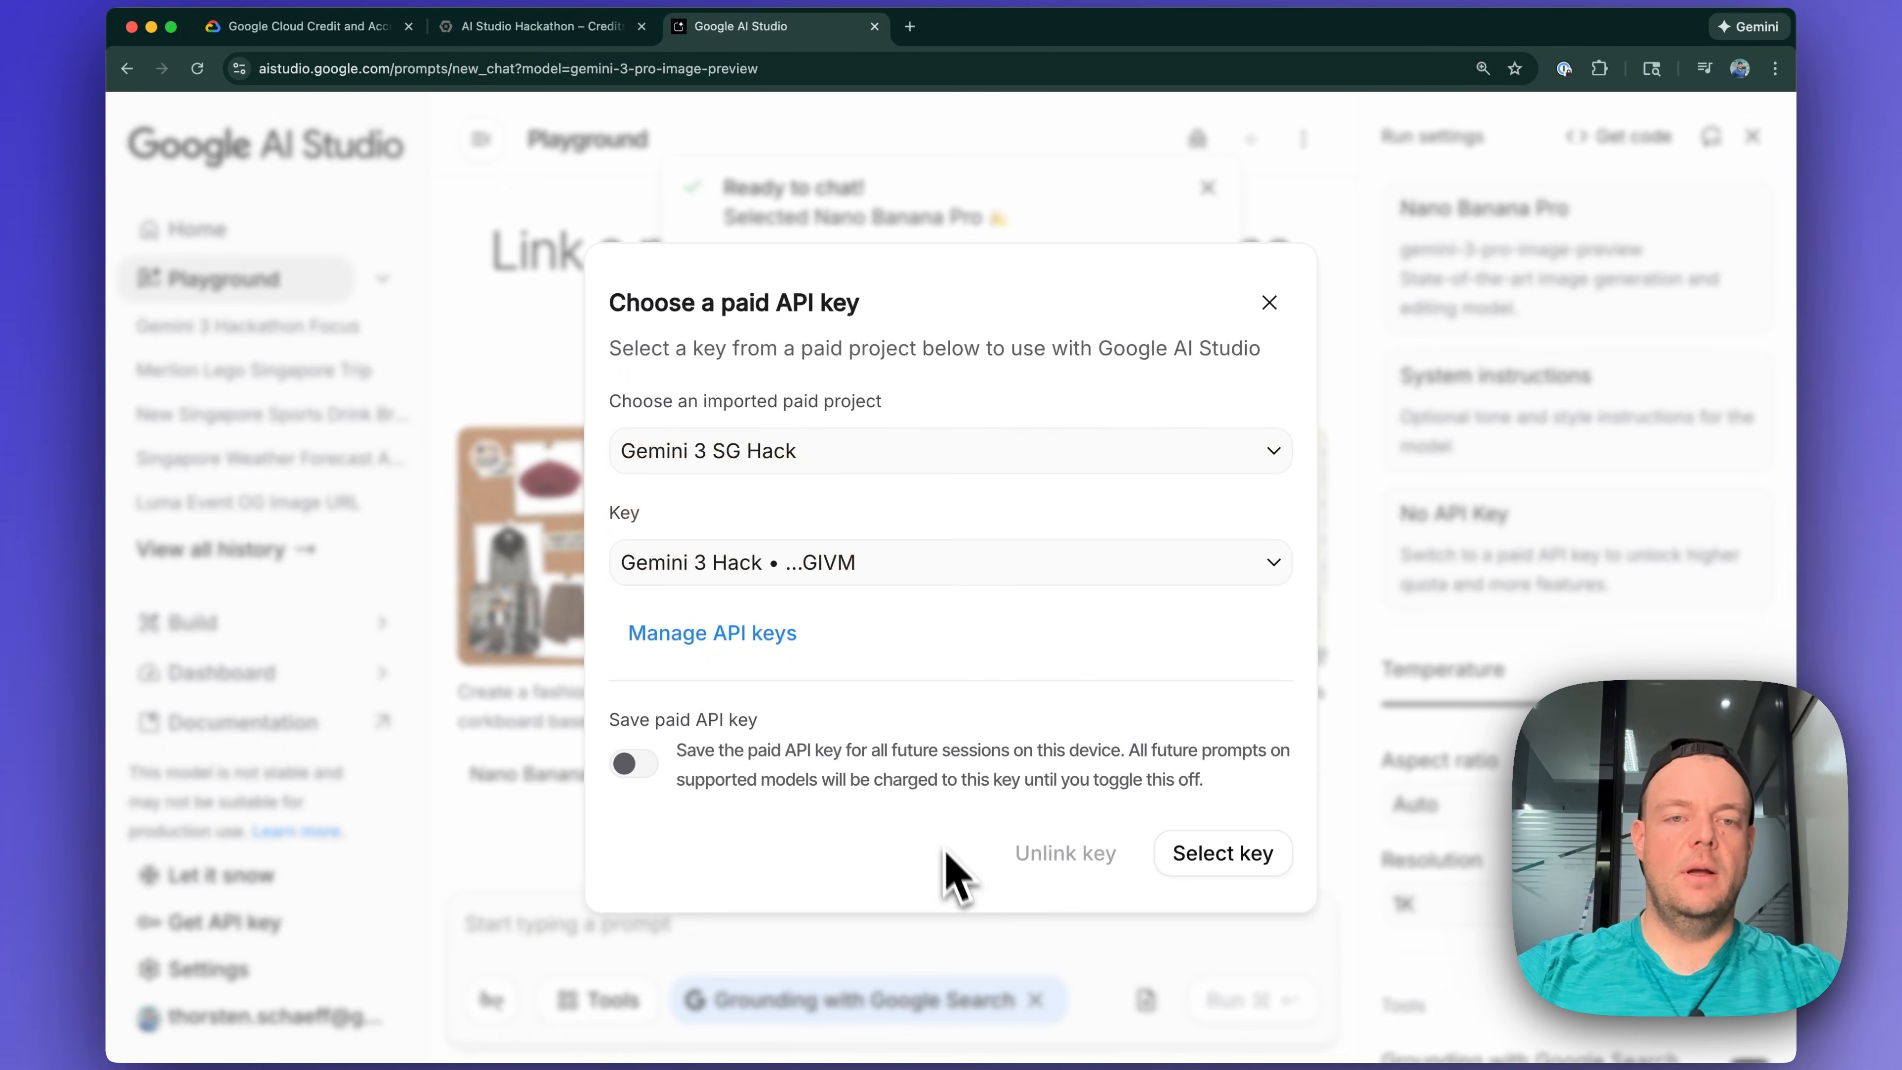
click(875, 450)
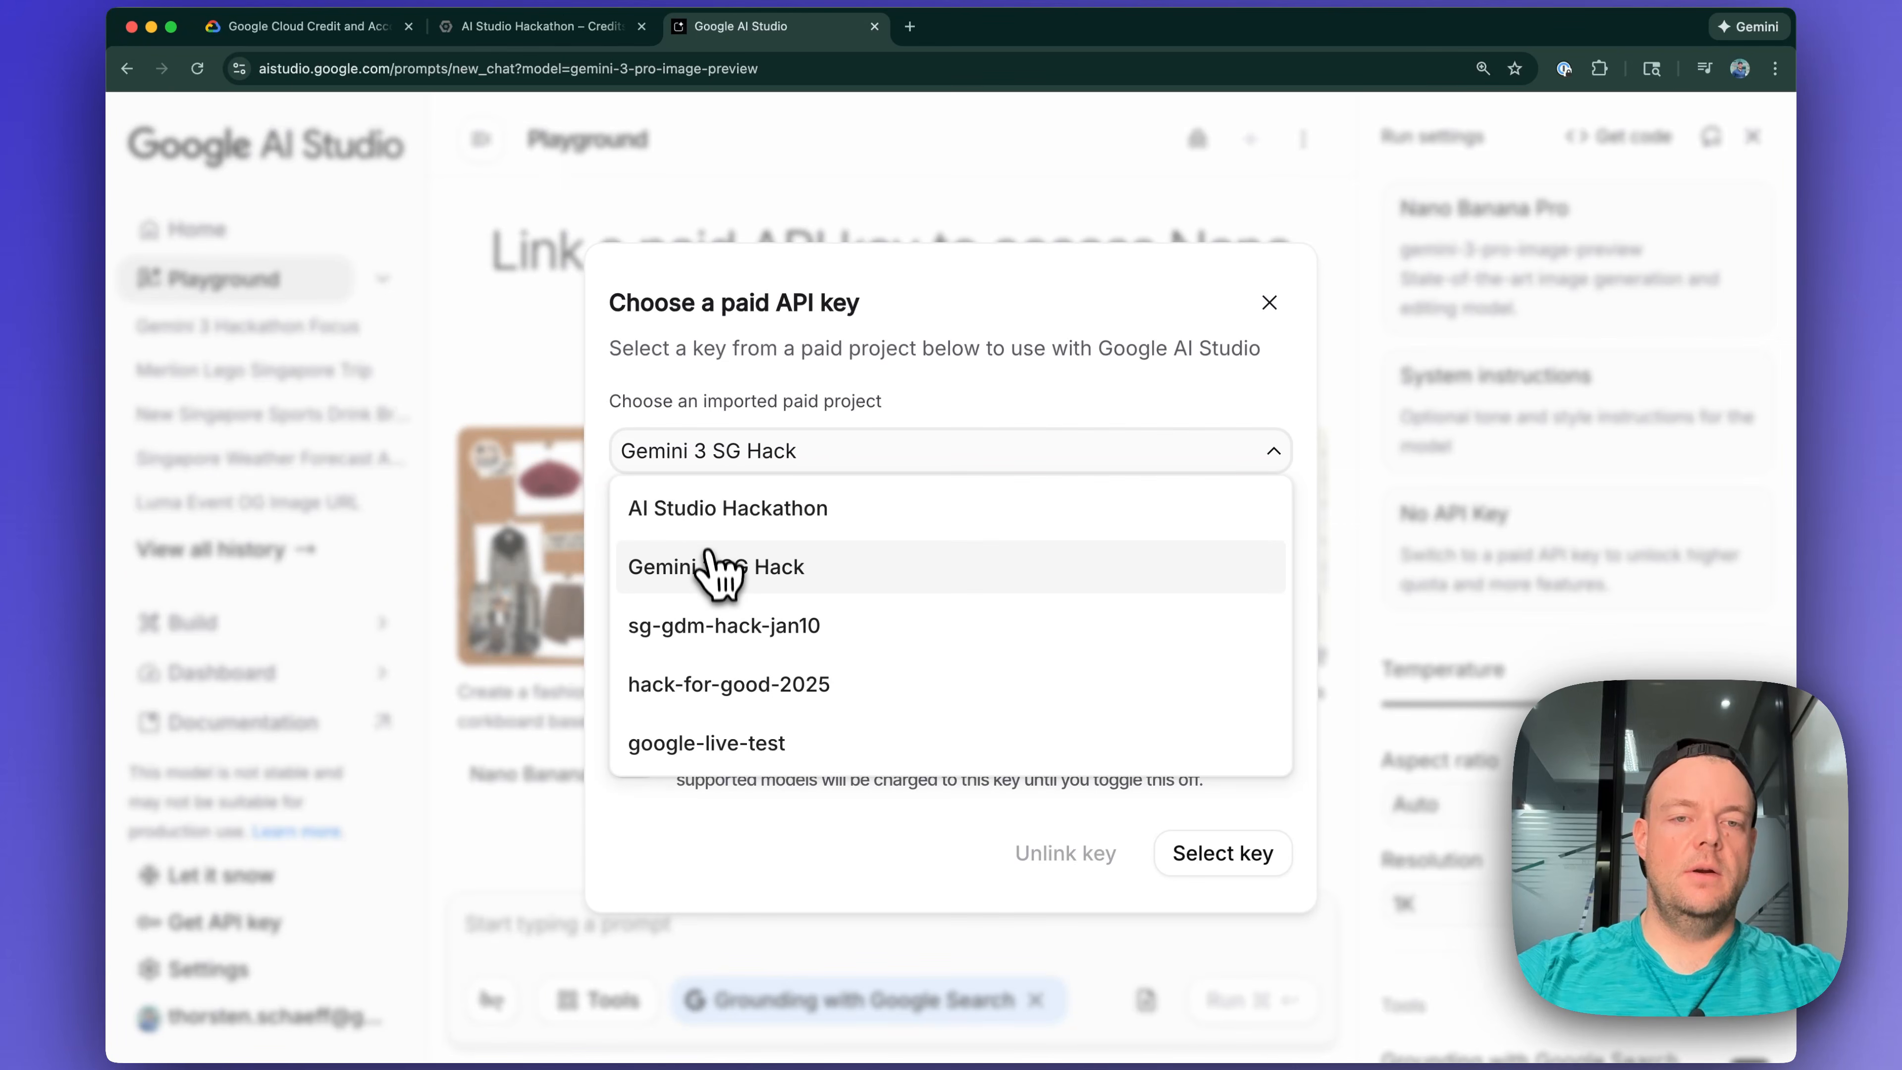
click(692, 511)
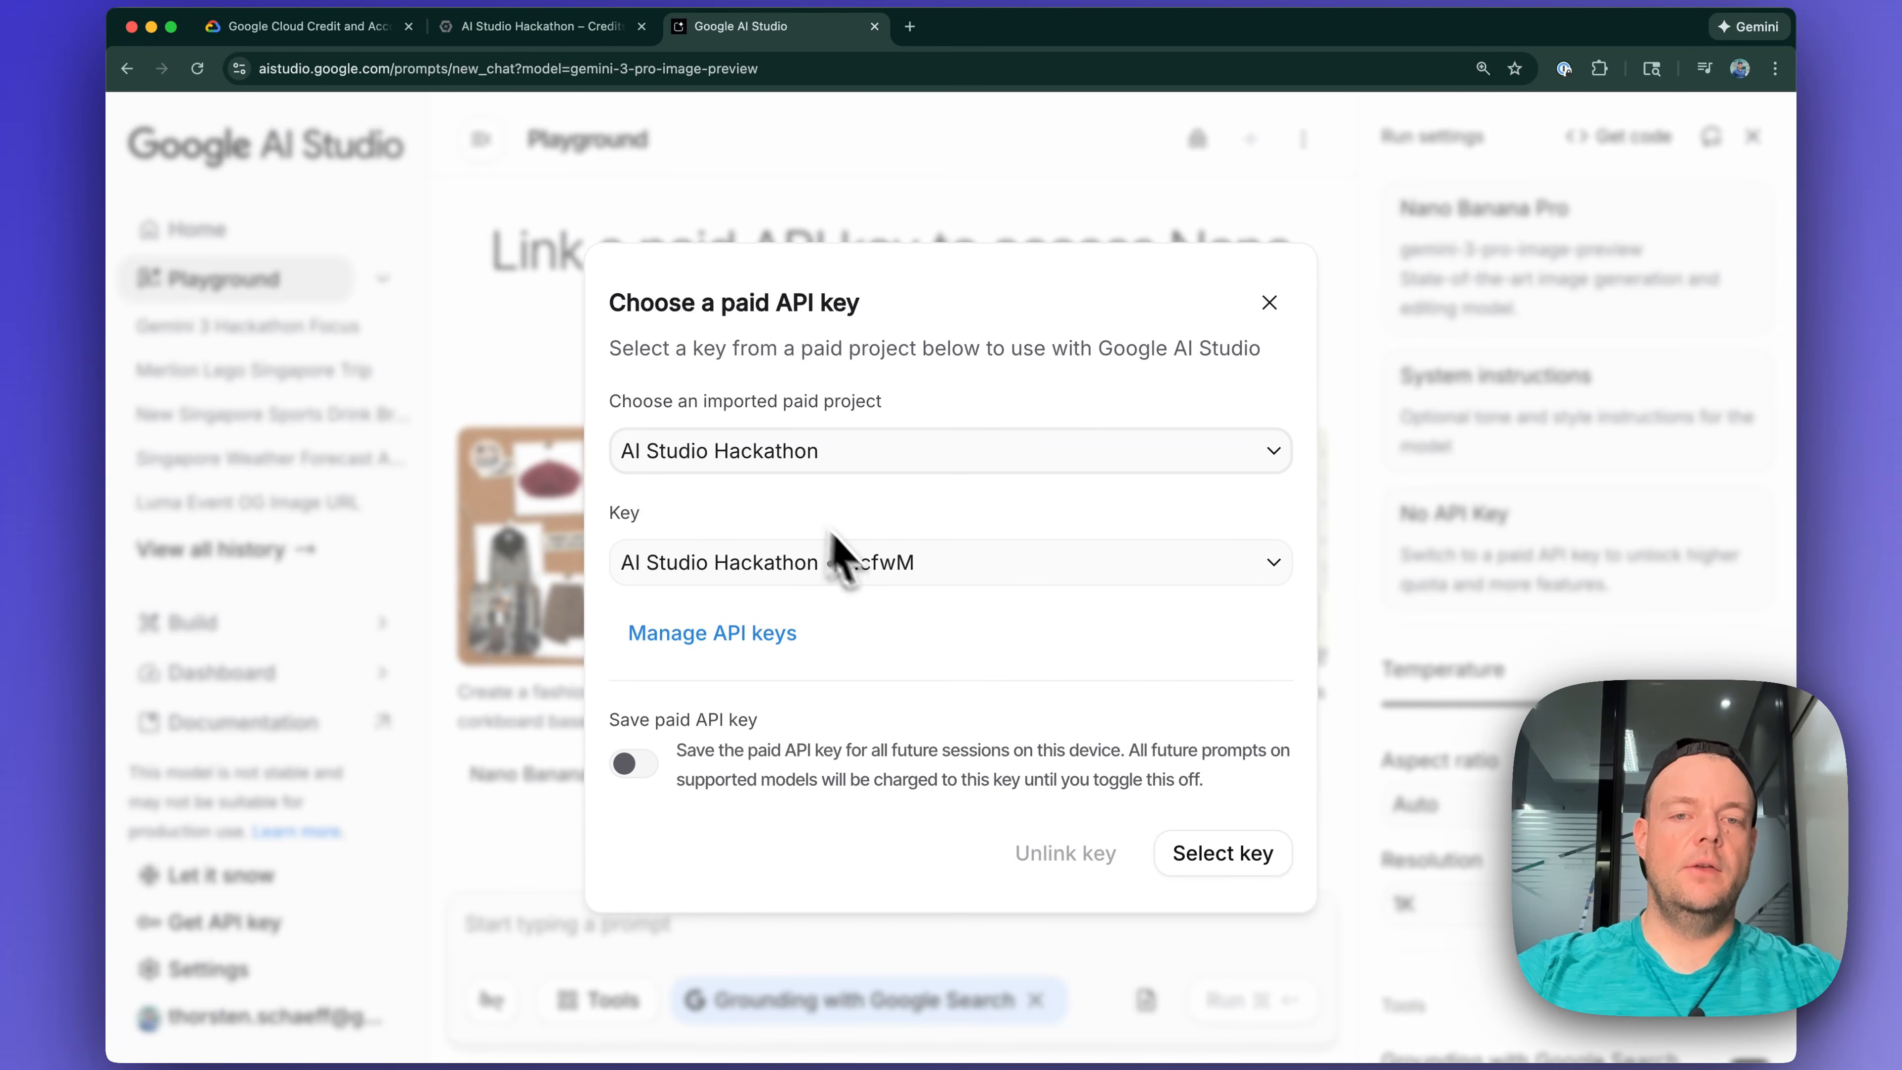
click(872, 563)
click(798, 622)
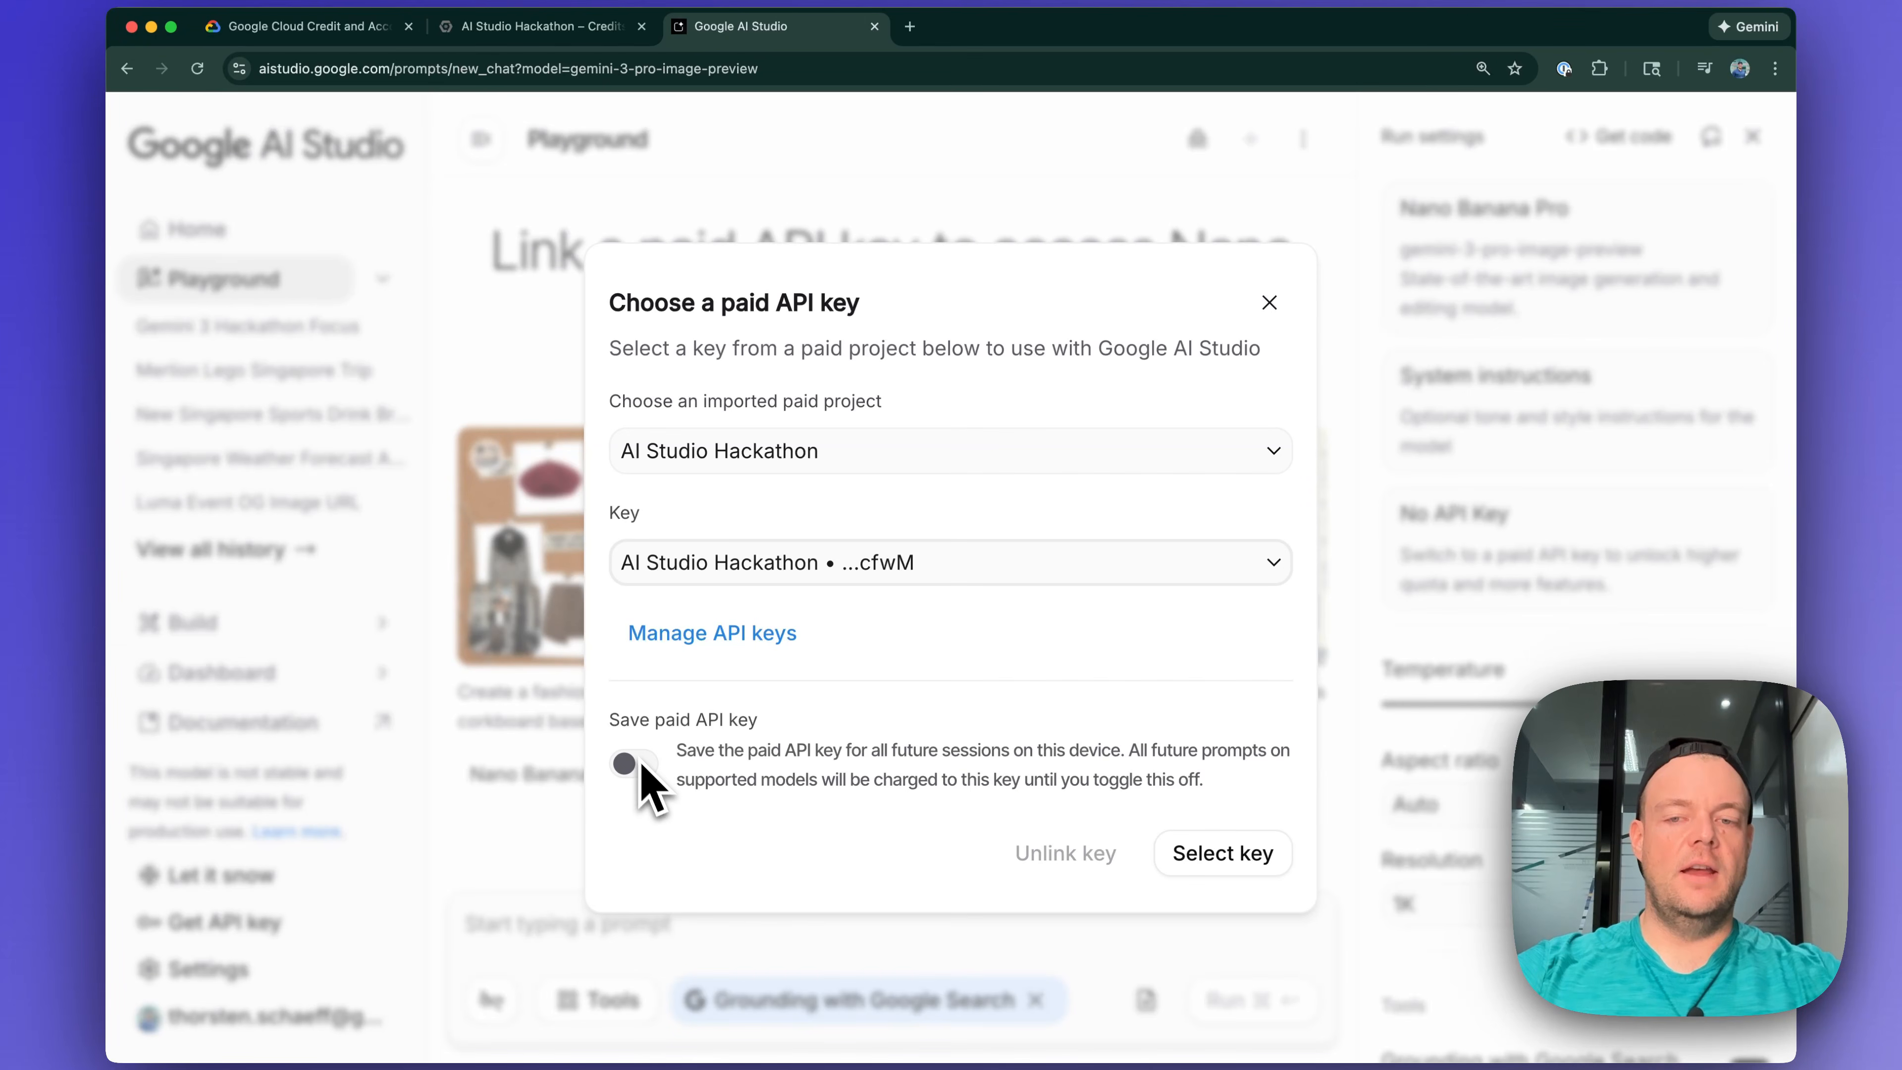
click(1221, 851)
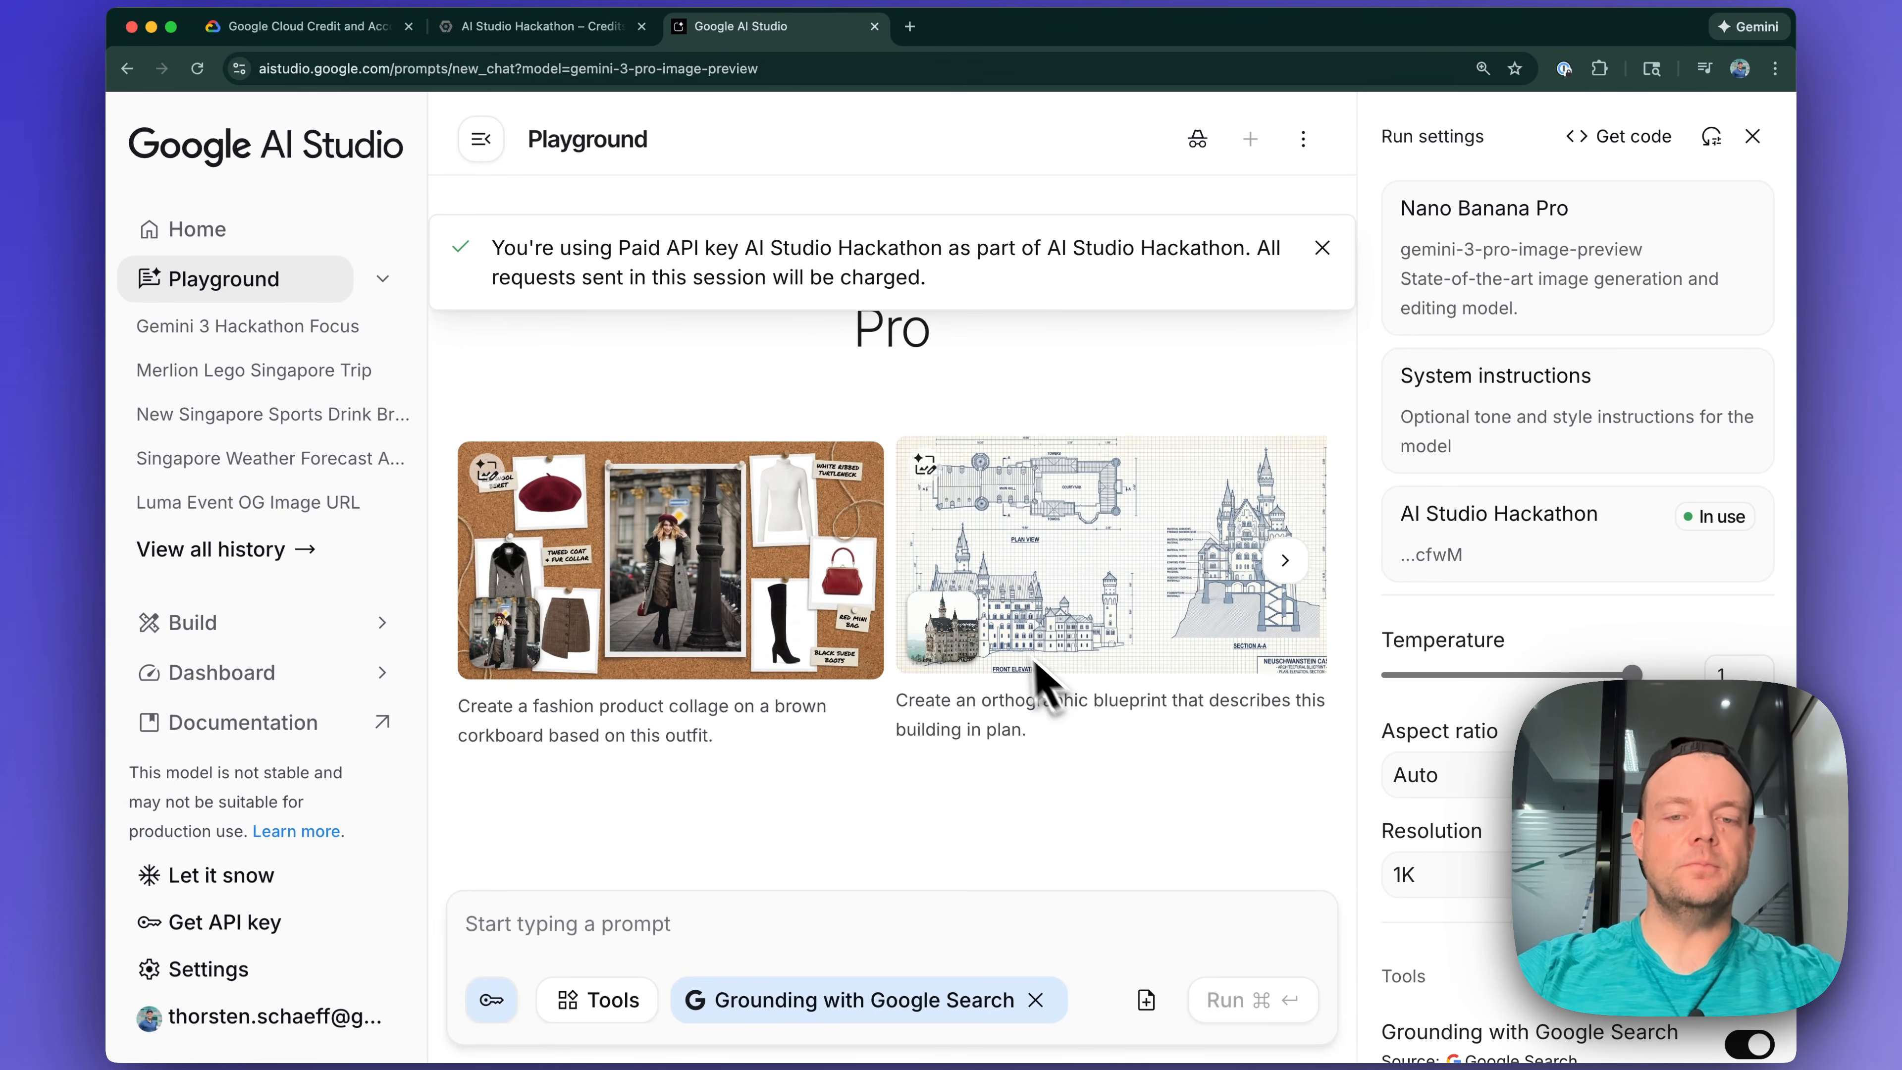